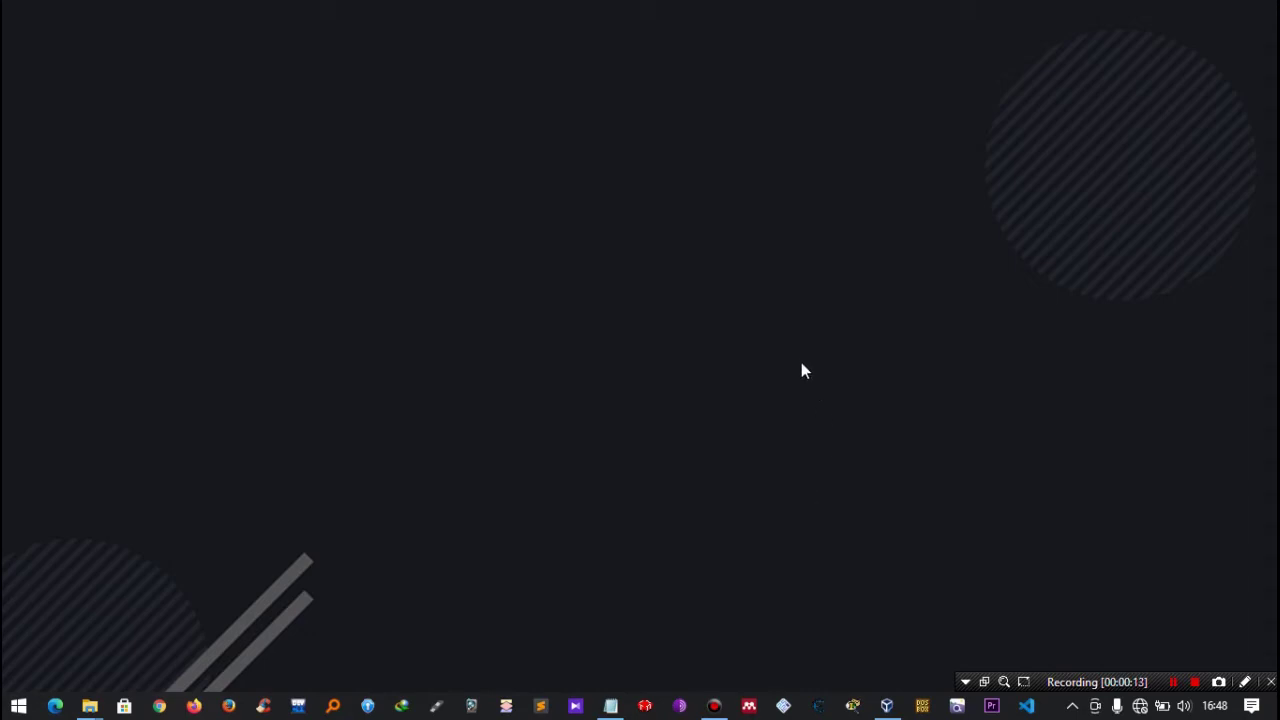
Switch to Oracle VM VirtualBox and begin a new virtual machine named Mikrotik OS with type Other and version Other/Unknown.
click(887, 705)
drag(549, 137, 585, 204)
click(675, 252)
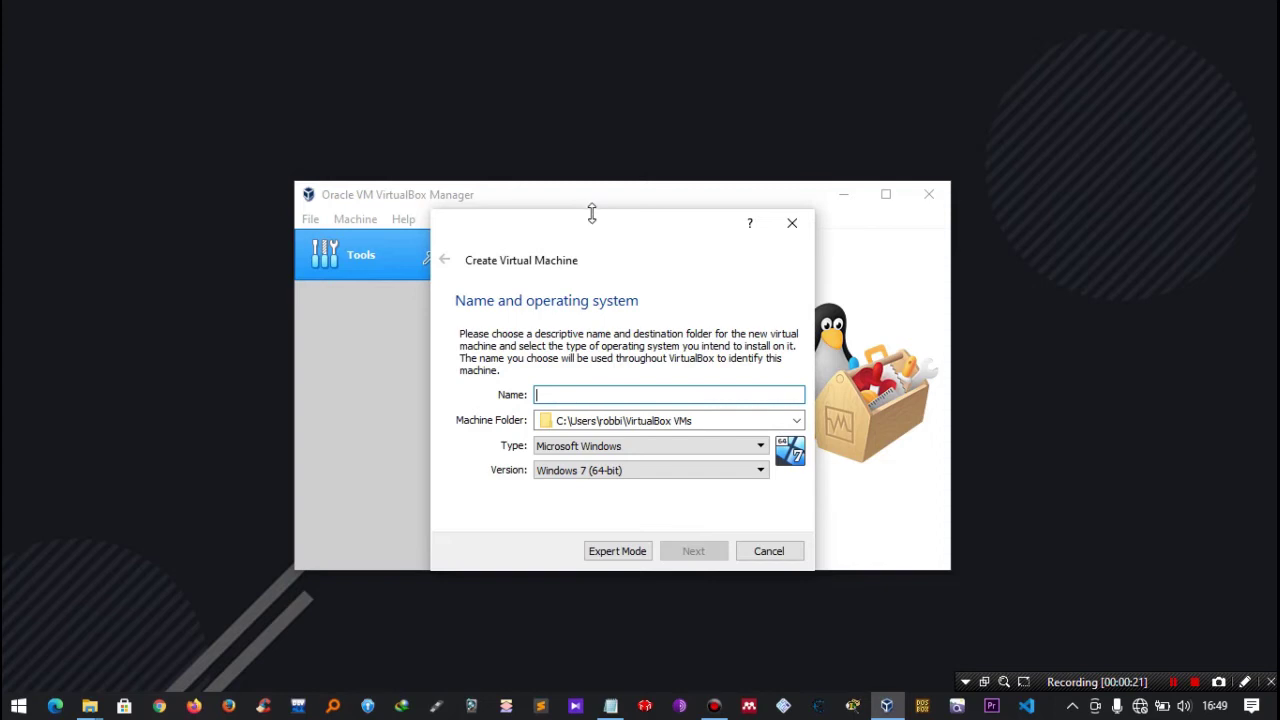
drag(594, 229, 571, 193)
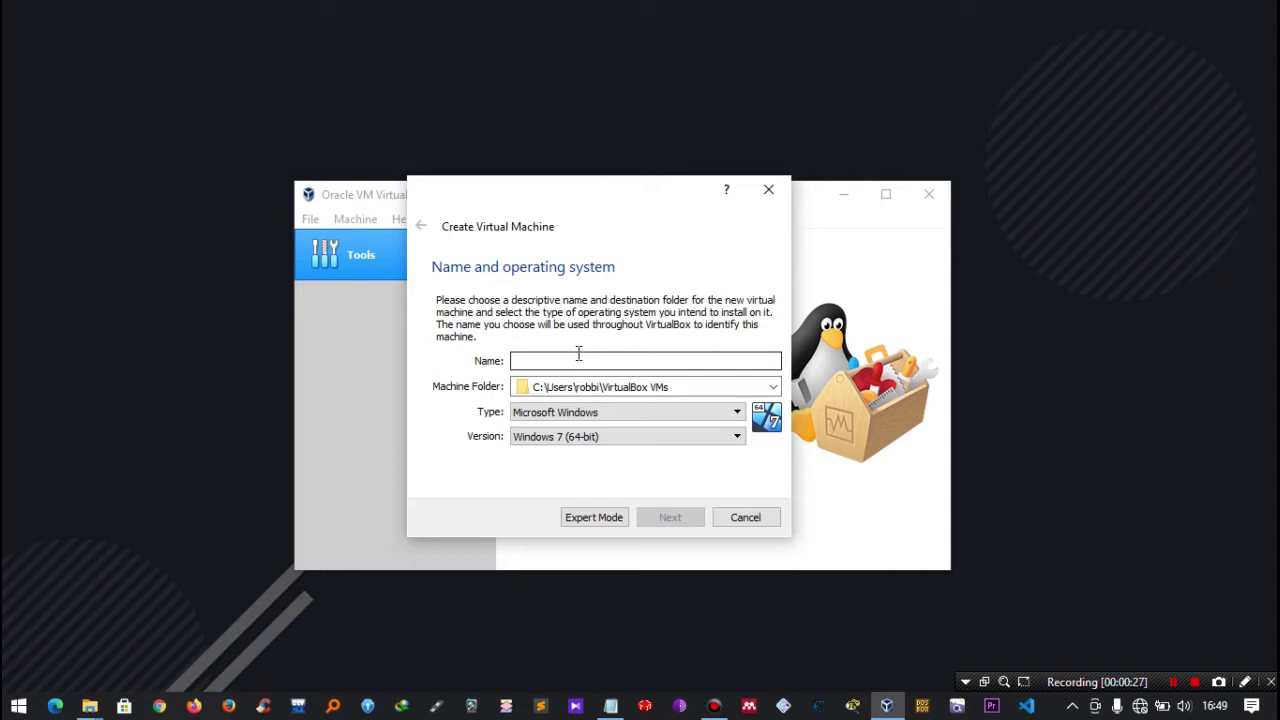
text(Mikro)
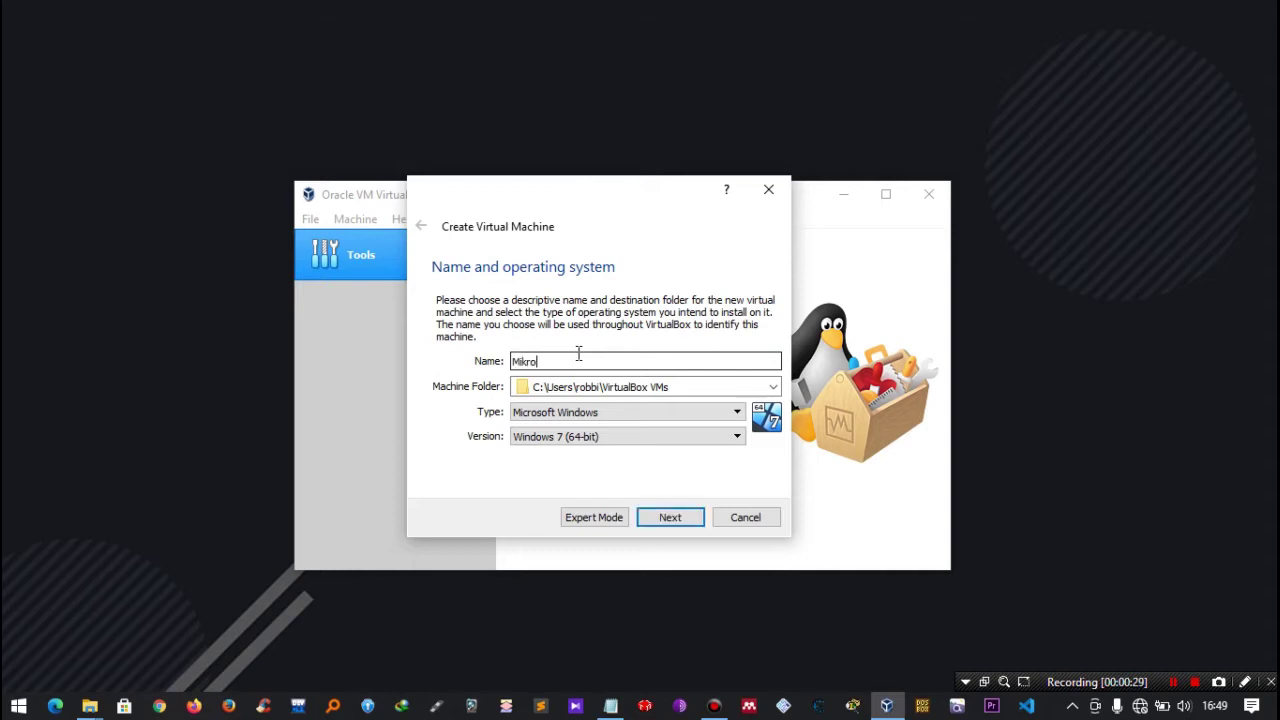
text(tik OS)
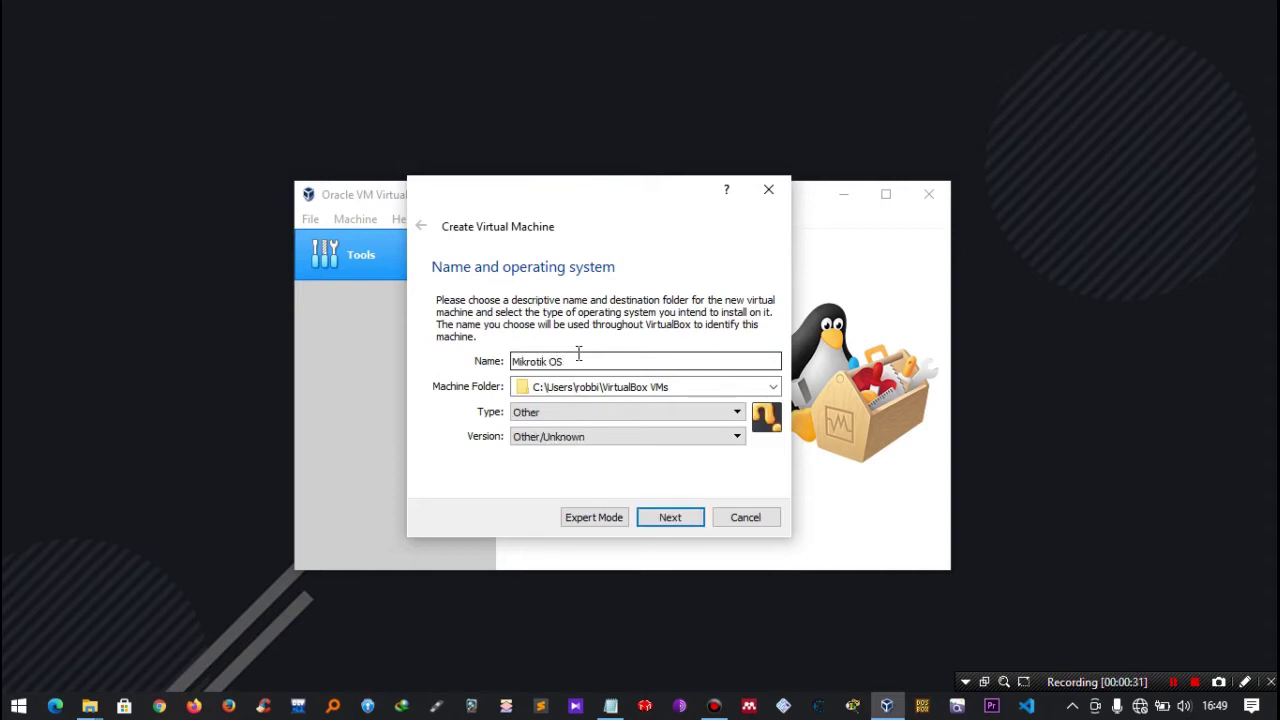
click(534, 386)
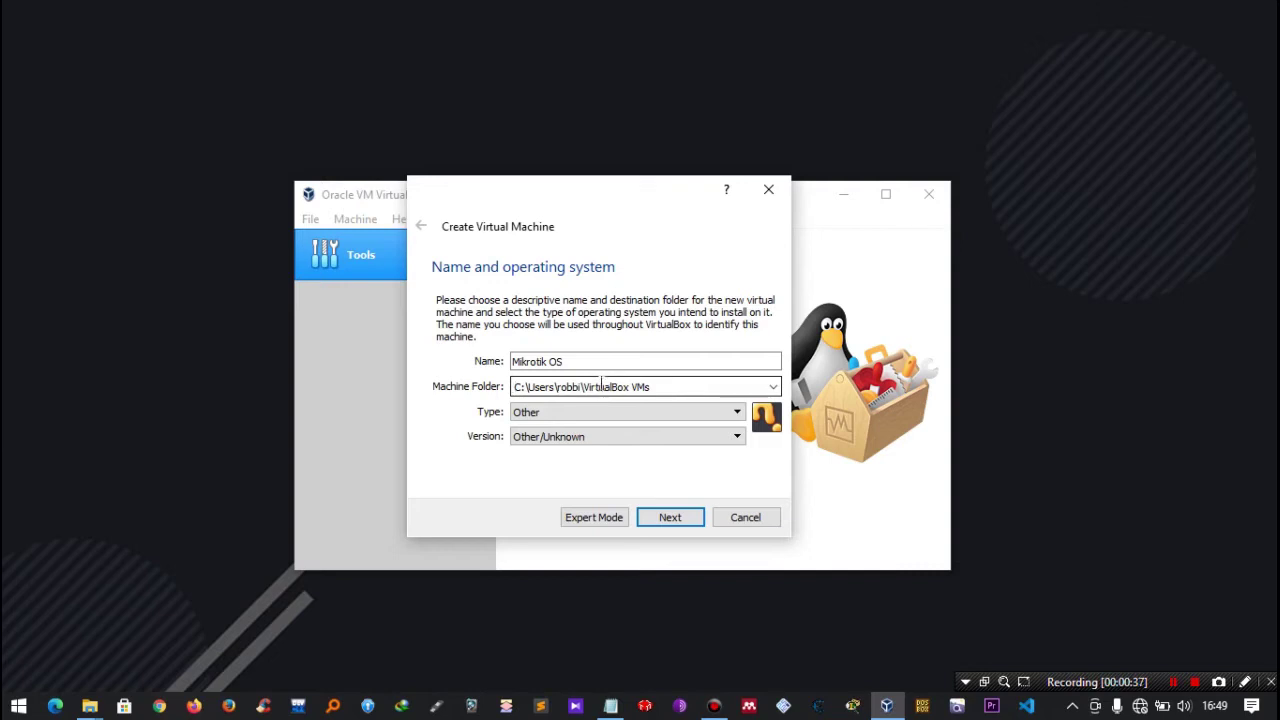
click(521, 414)
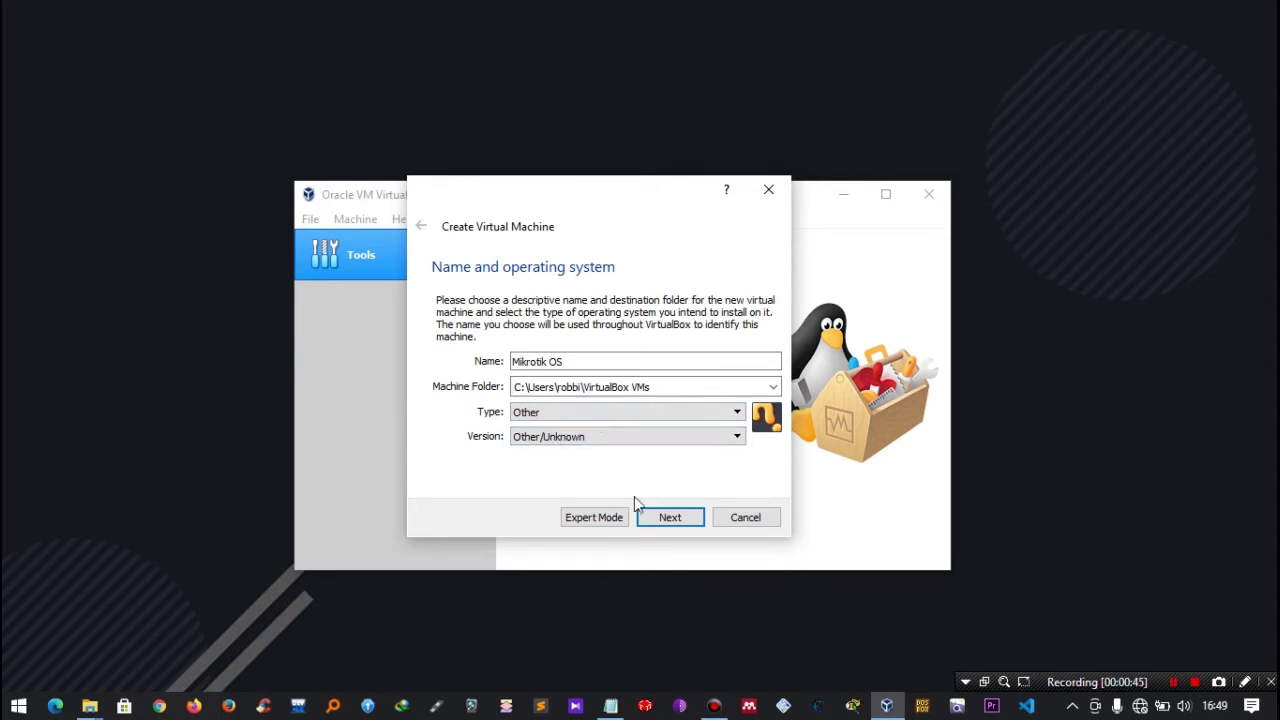
click(670, 519)
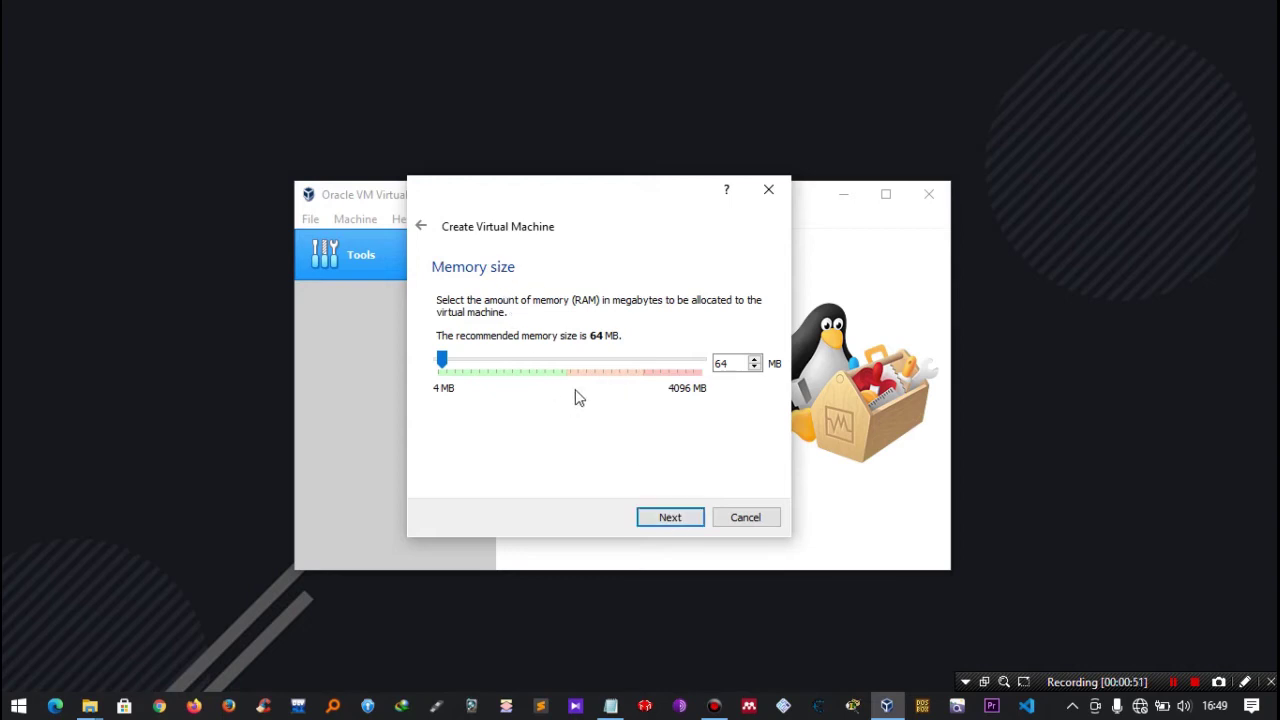
Allocate 128 MB of memory to the new virtual machine.
double_click(726, 366)
click(734, 366)
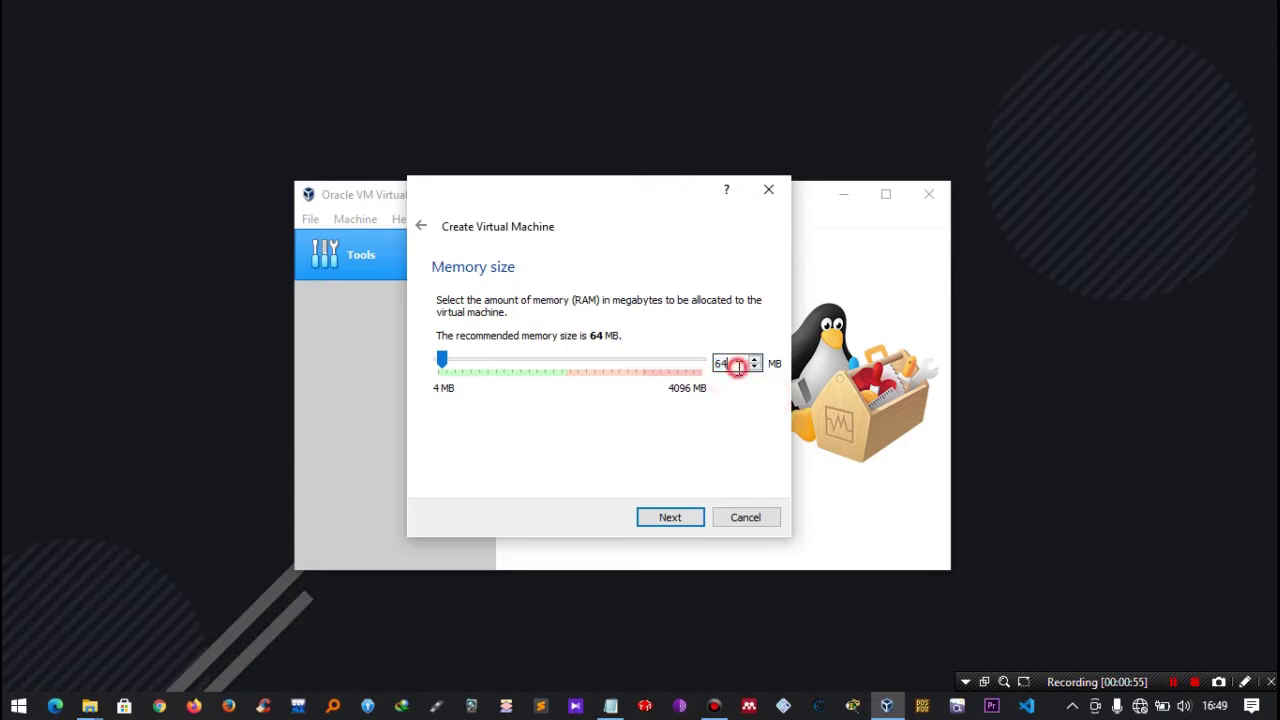
key(BackSpace)
key(BackSpace)
text(128)
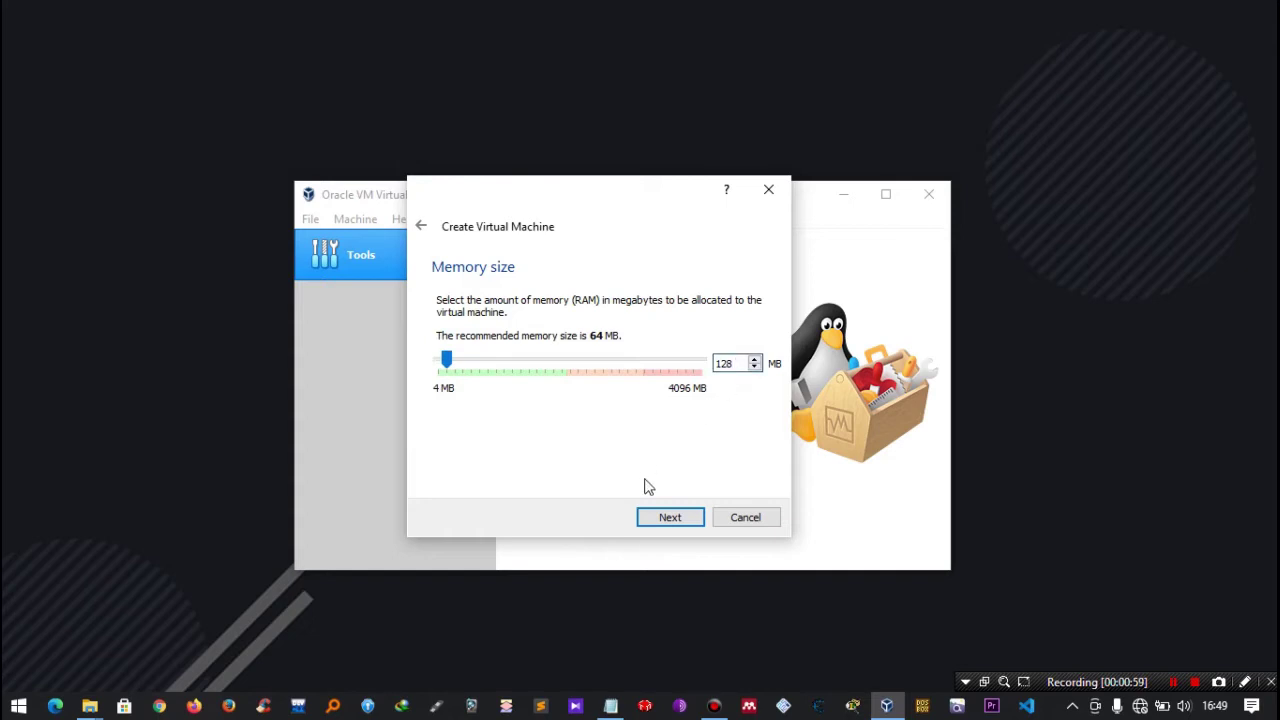
click(654, 516)
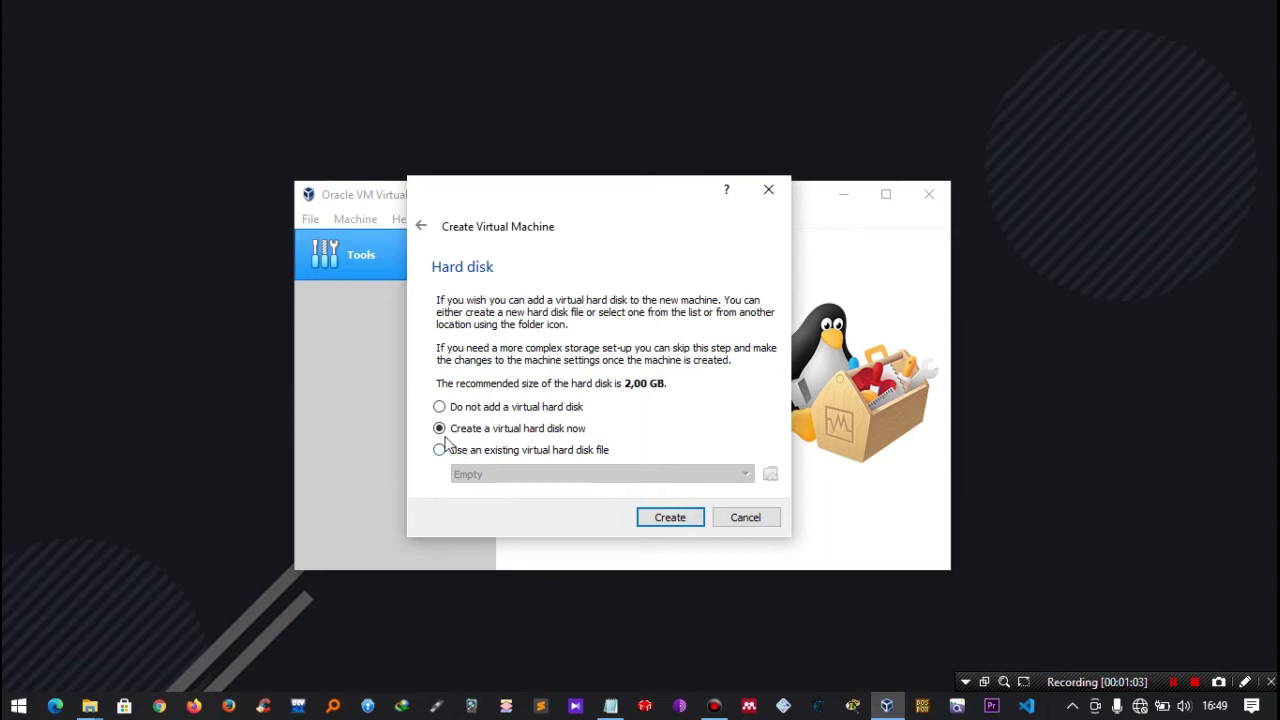
Create a dynamically allocated 2.00 GB VDI virtual hard disk for the machine, keeping the proposed file location.
click(655, 520)
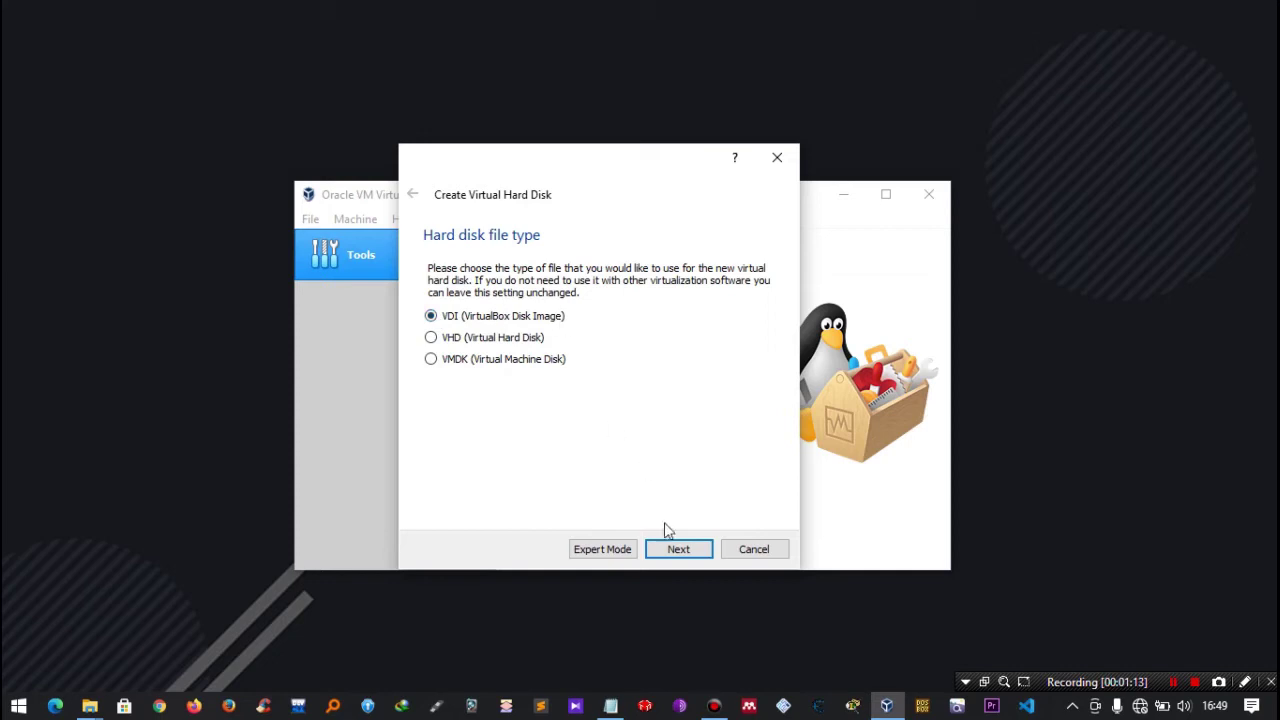
click(675, 550)
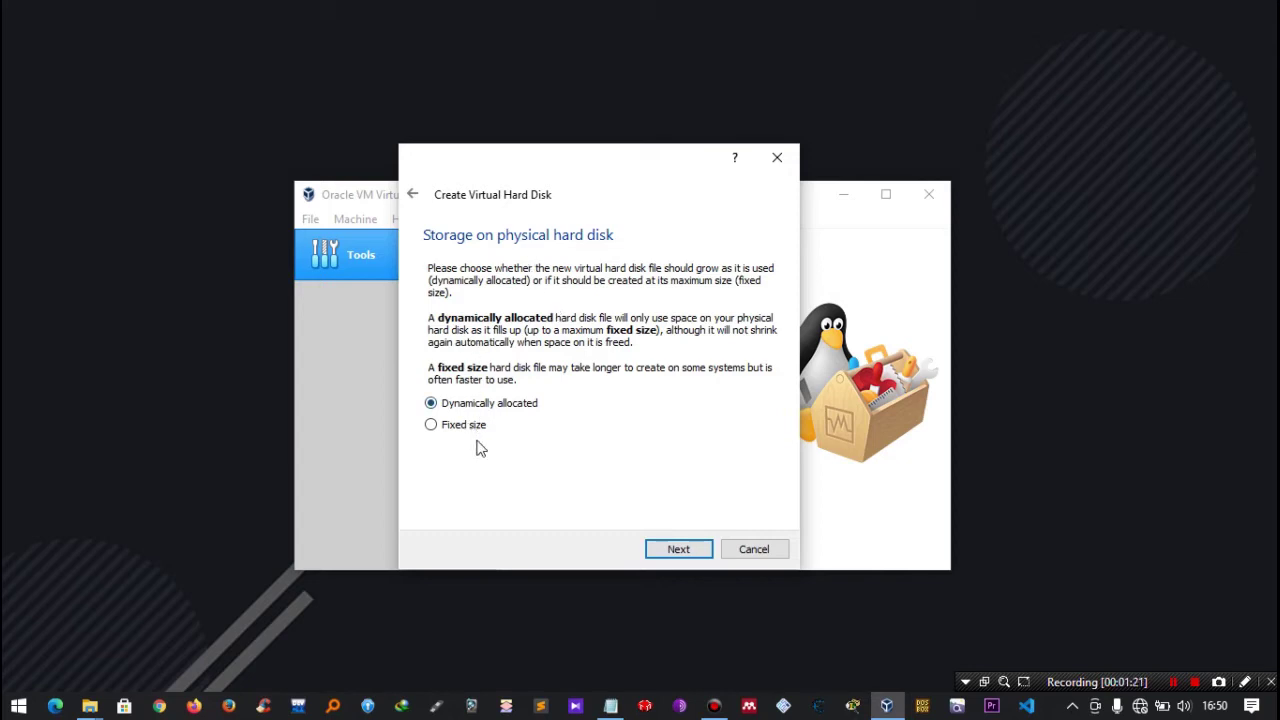
click(660, 550)
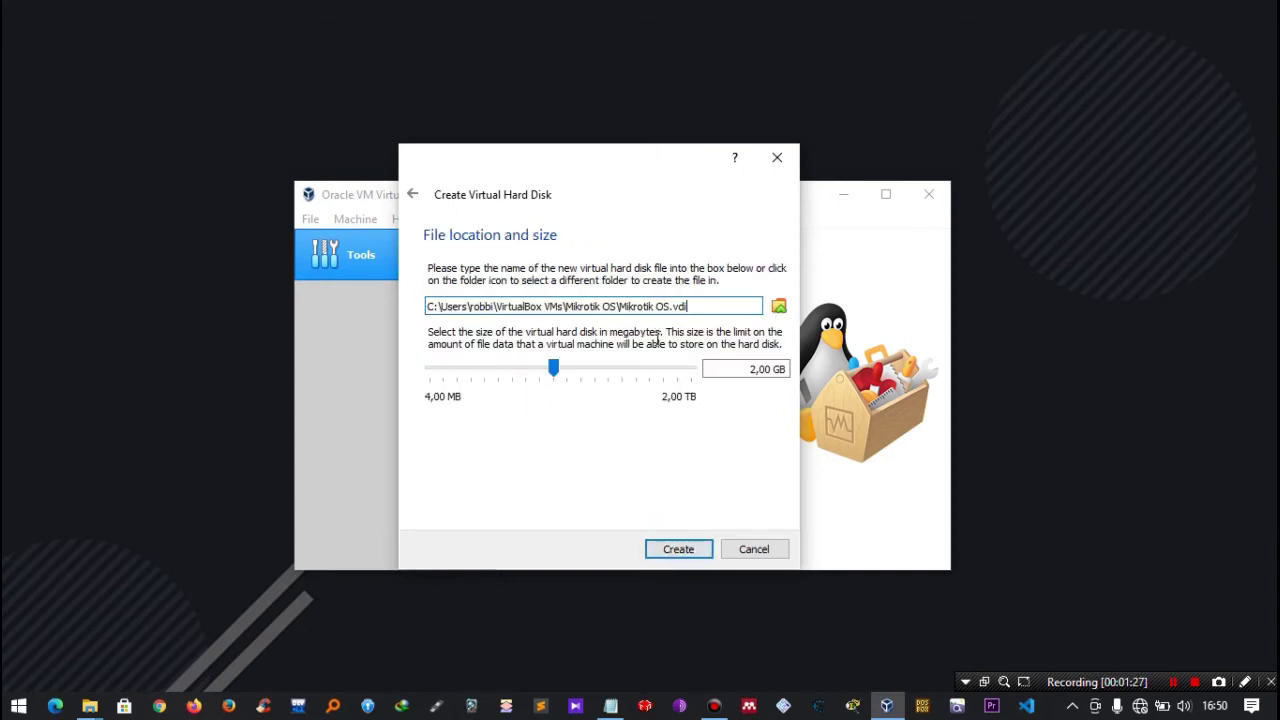
click(739, 368)
click(674, 553)
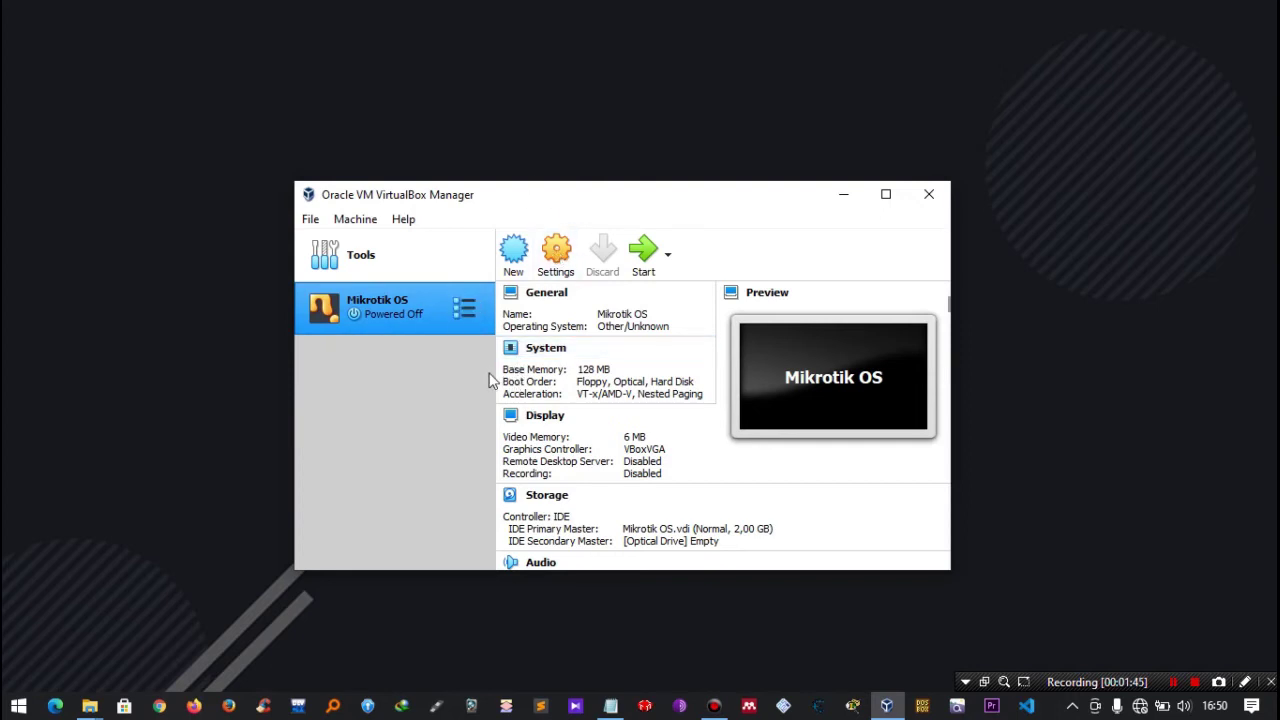
In the Mikrotik OS network settings, attach Adapter 1 to Bridged Adapter.
click(561, 271)
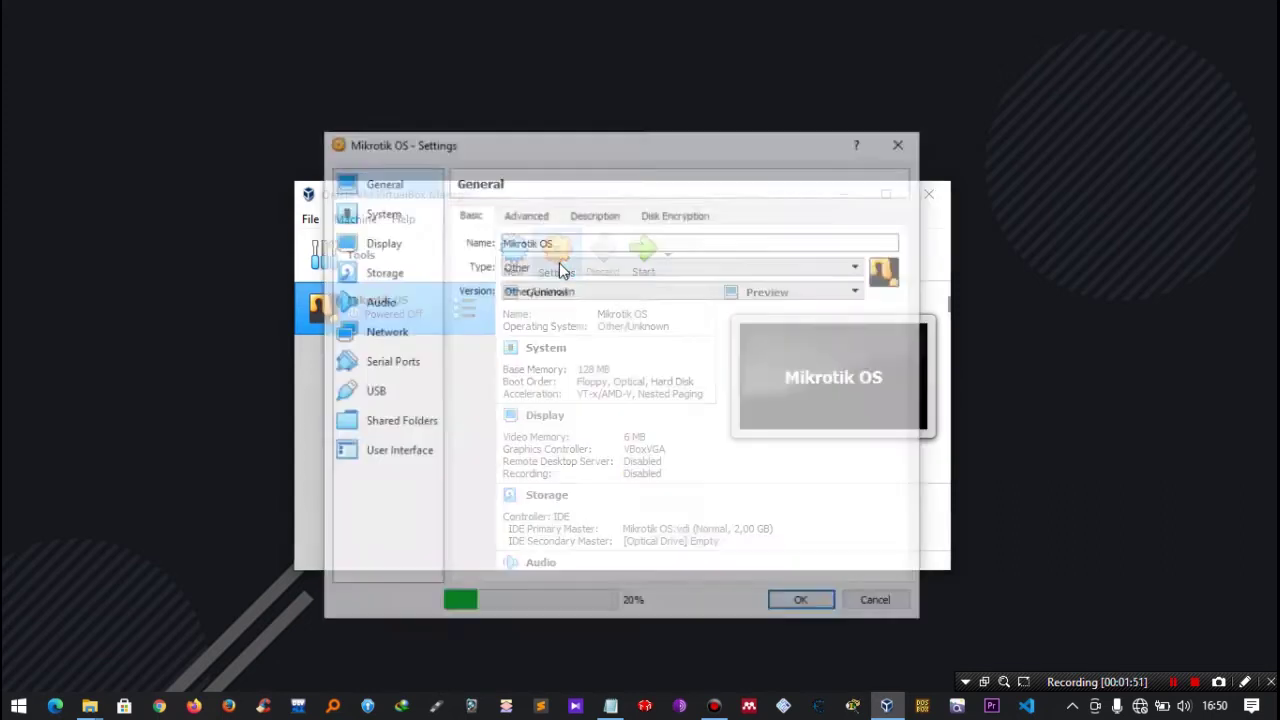
mouse_move(508, 148)
mouse_down()
mouse_move(514, 137)
mouse_move(512, 150)
mouse_up()
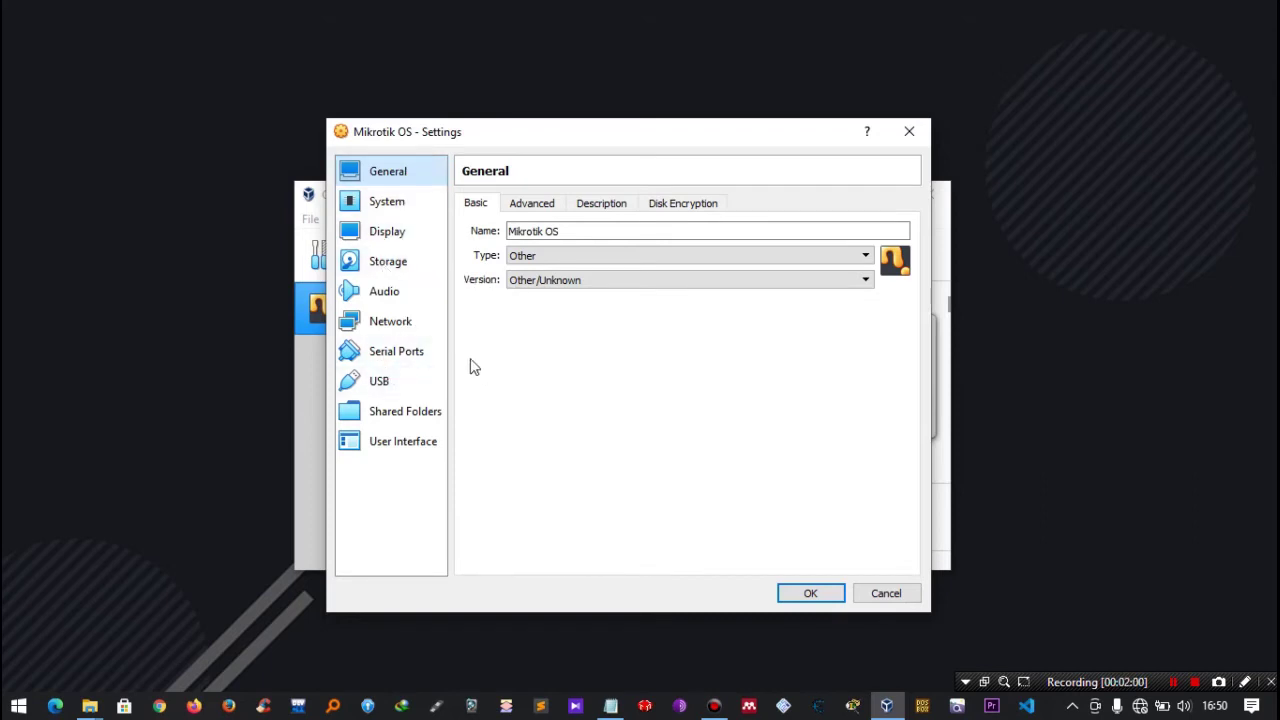
click(408, 323)
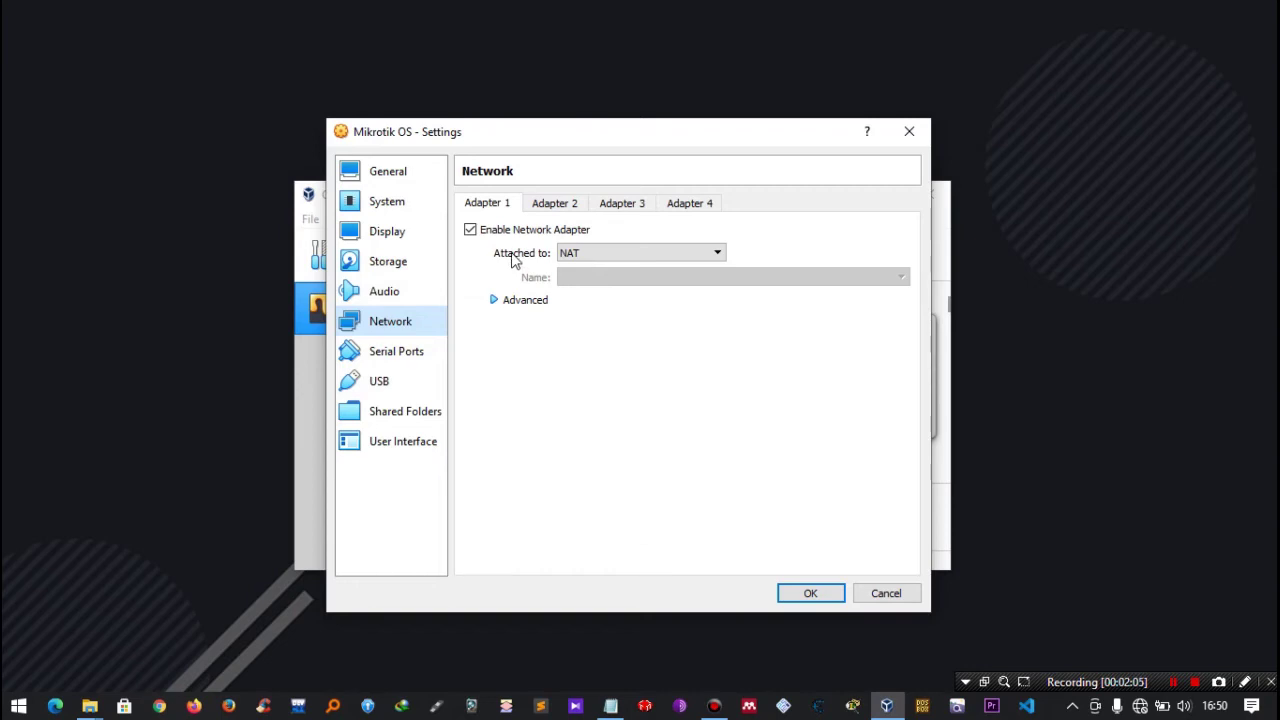
click(543, 210)
click(482, 200)
click(616, 254)
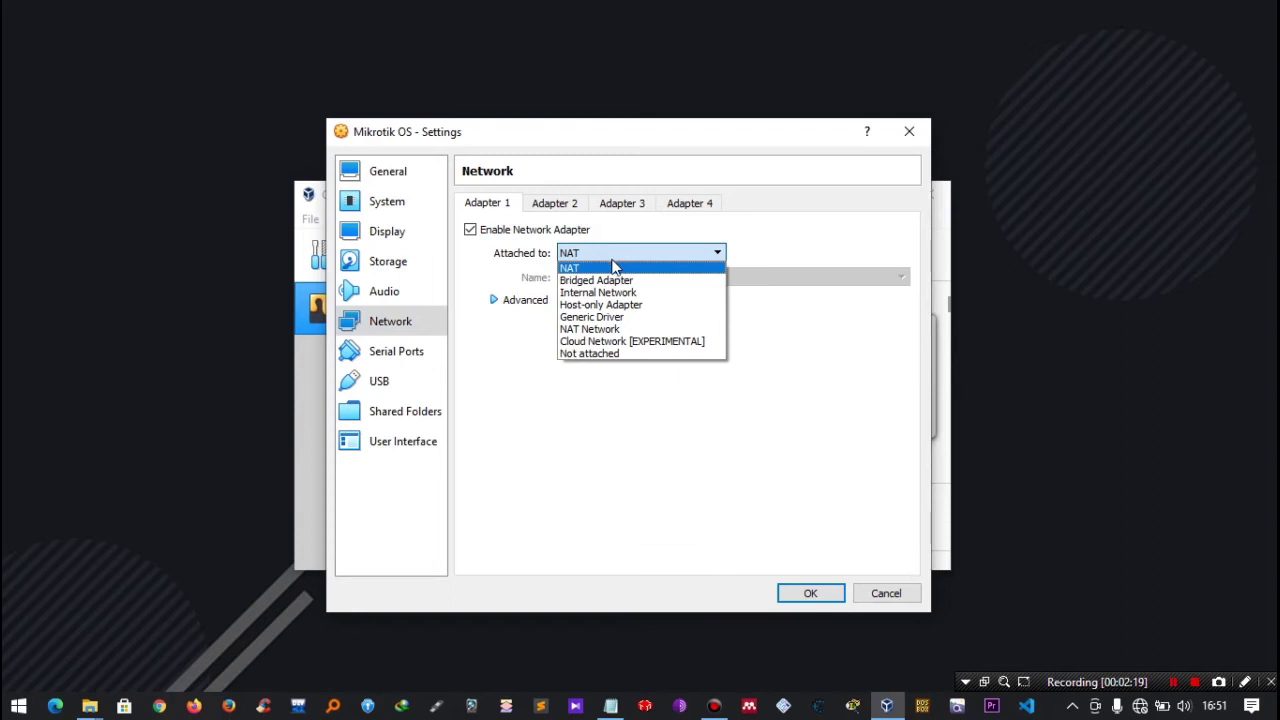
click(596, 280)
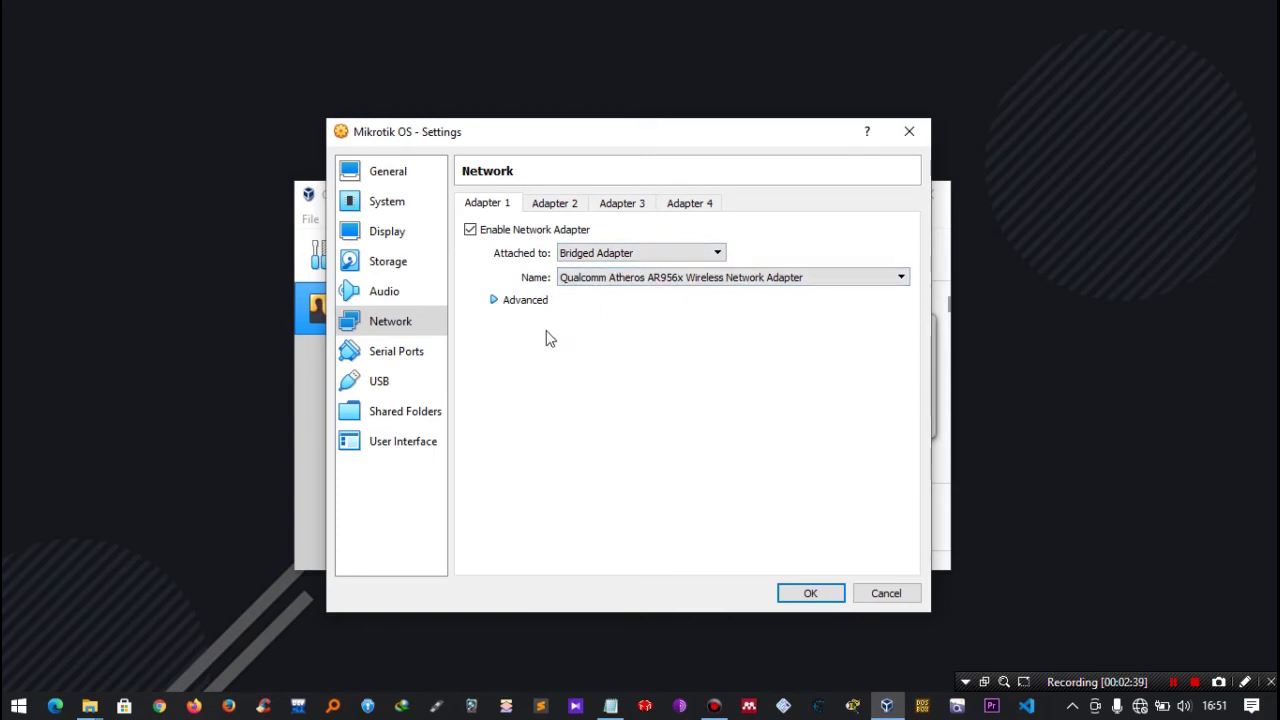
Set Adapter 1's promiscuous mode to Allow All in its advanced options.
click(493, 300)
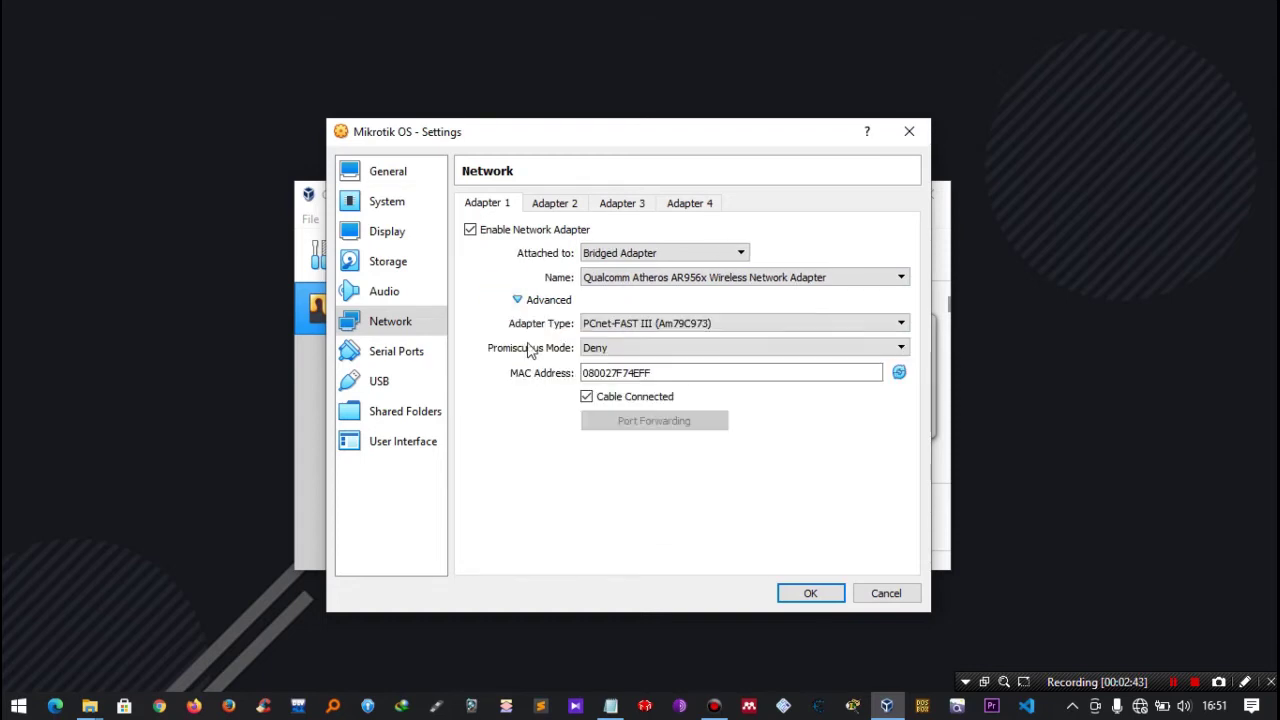
click(605, 348)
click(600, 375)
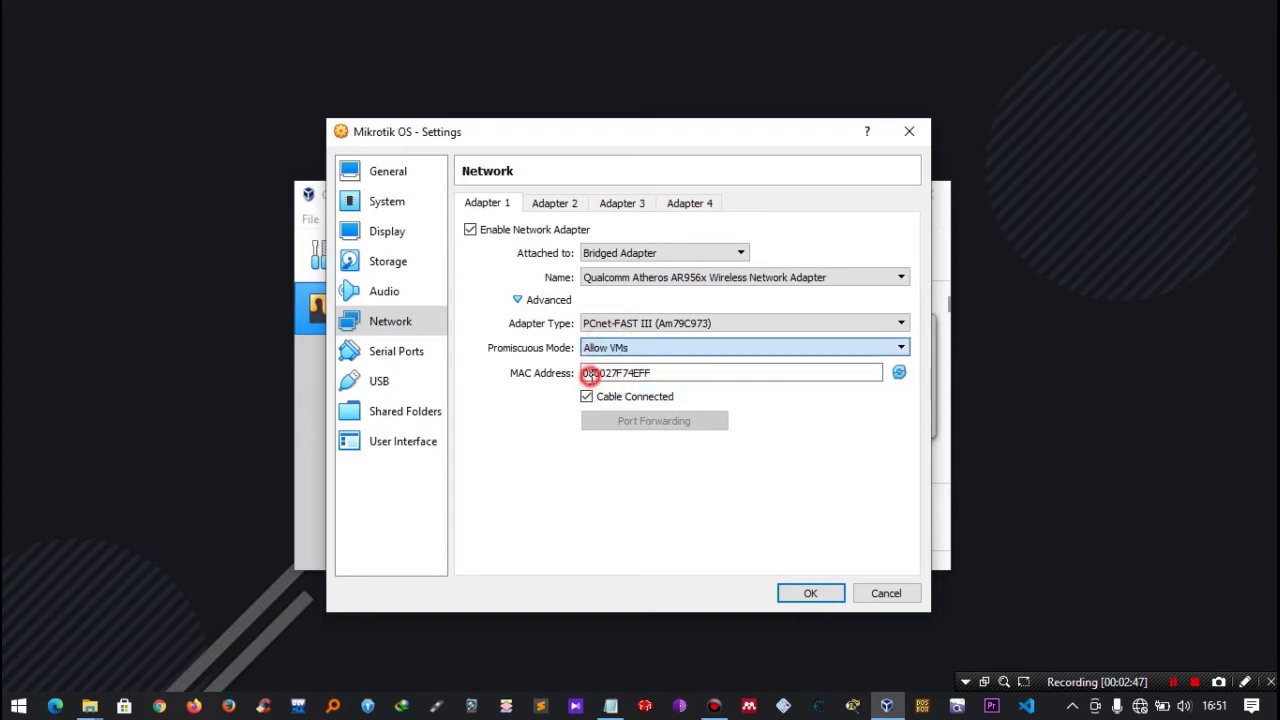
click(600, 347)
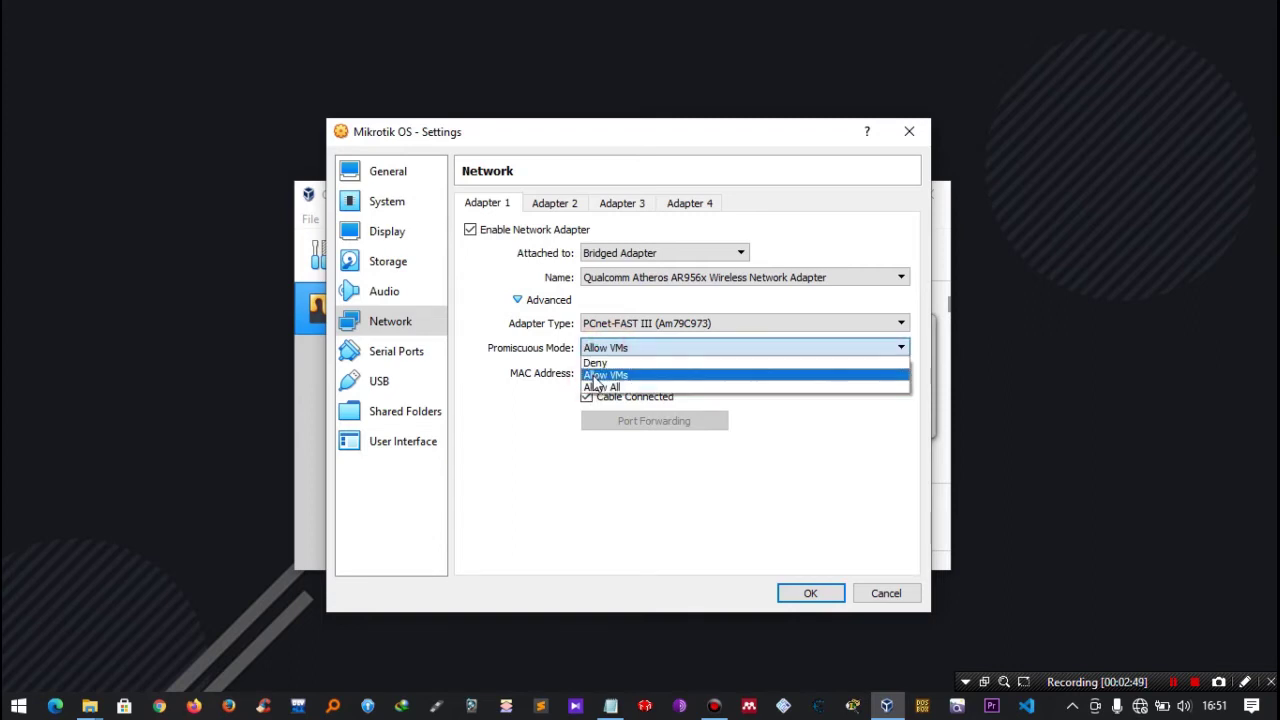
click(600, 387)
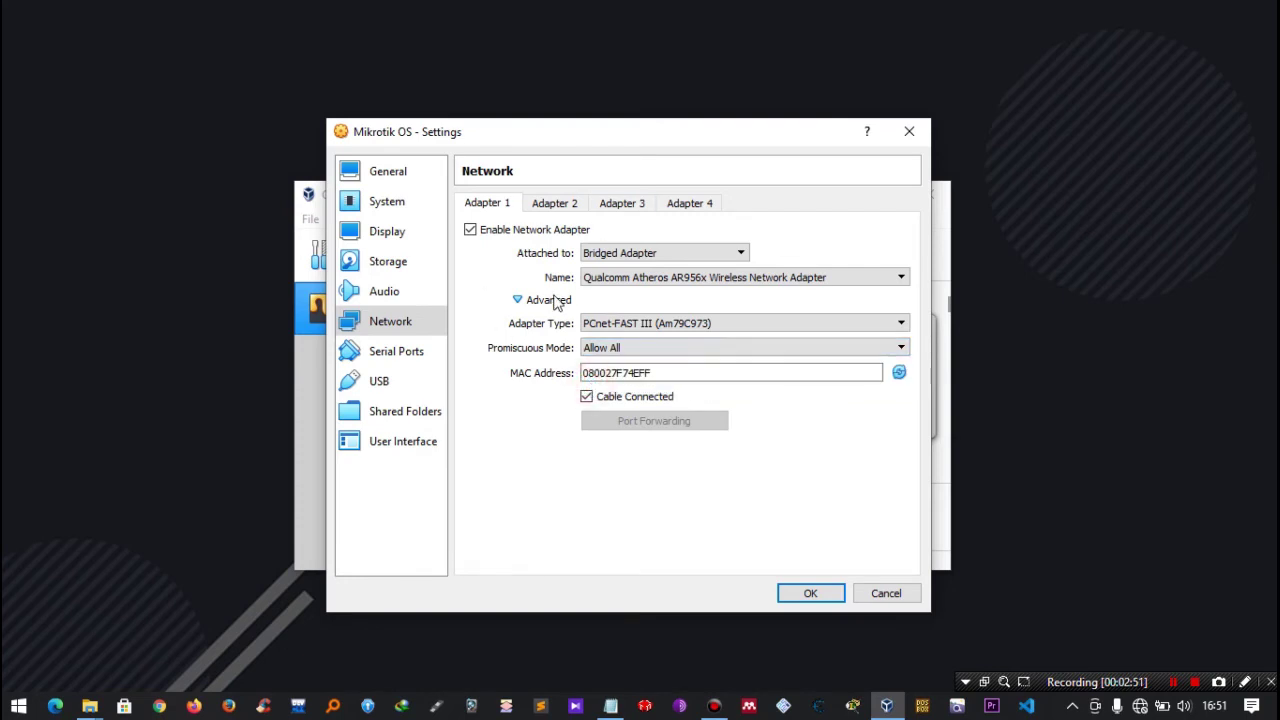
Enable Adapter 2 as a Host-only Adapter with promiscuous mode Allow All, and save the machine settings.
click(548, 205)
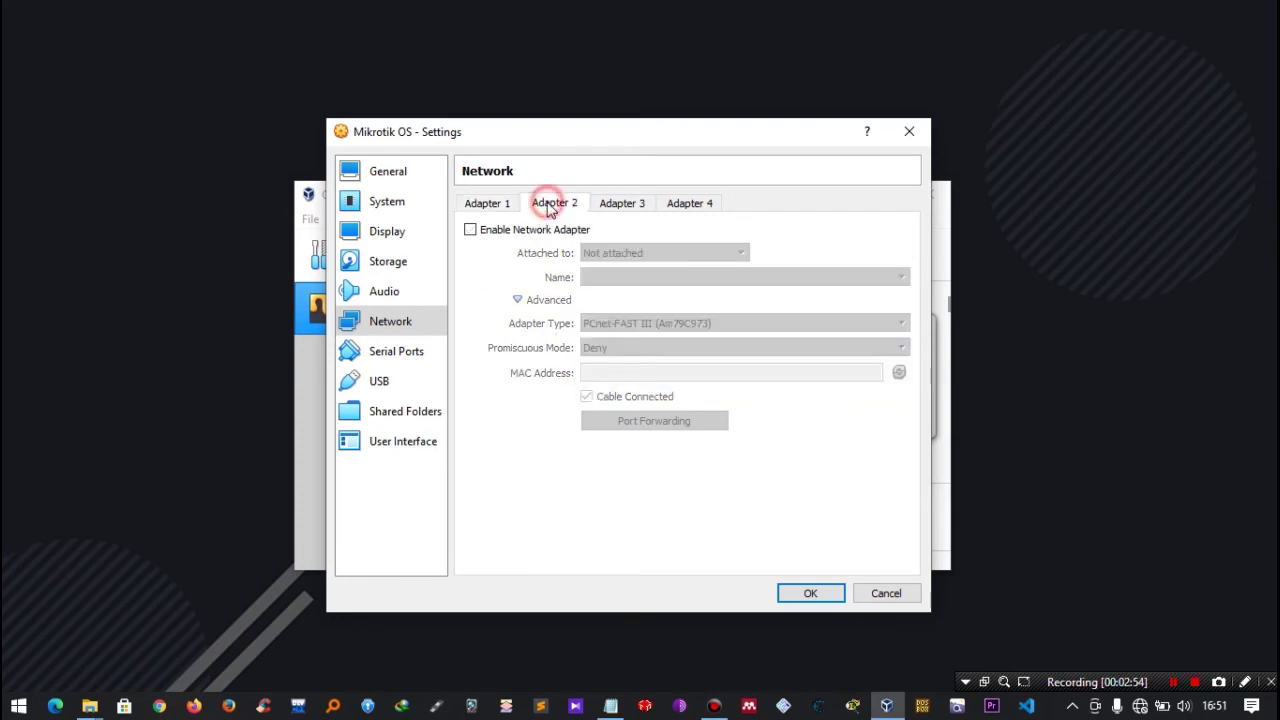
click(471, 231)
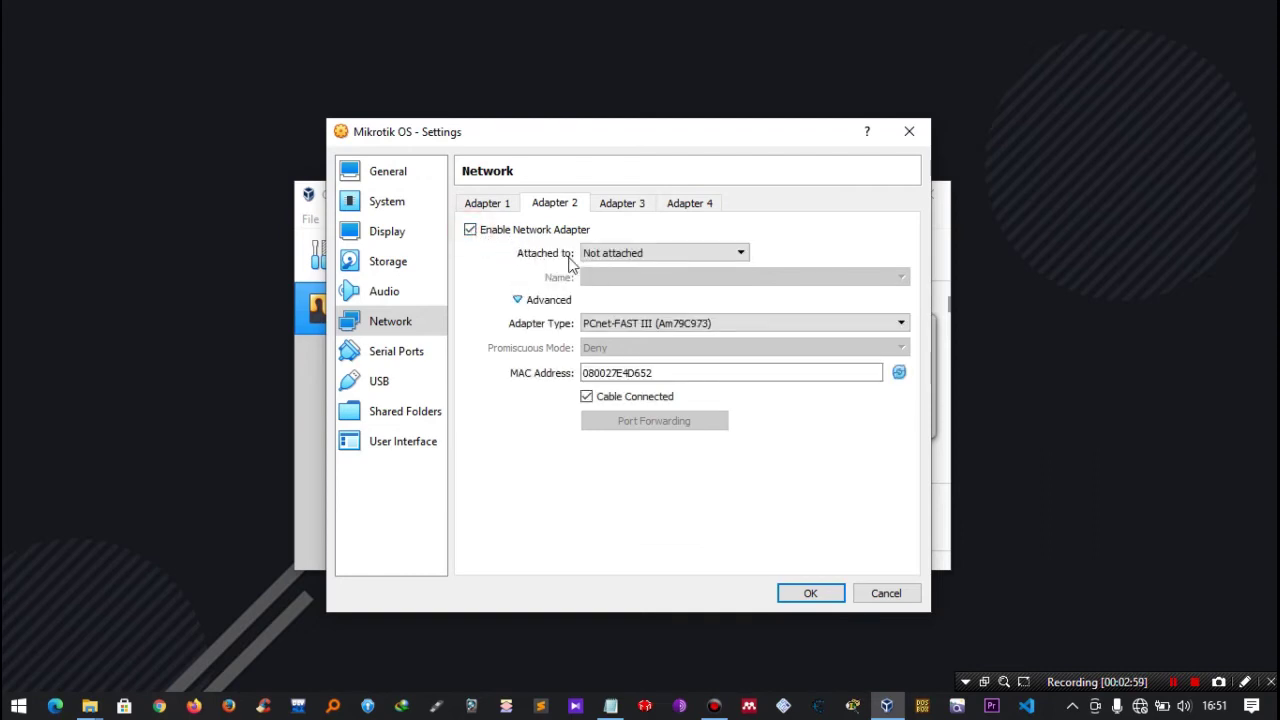
click(609, 258)
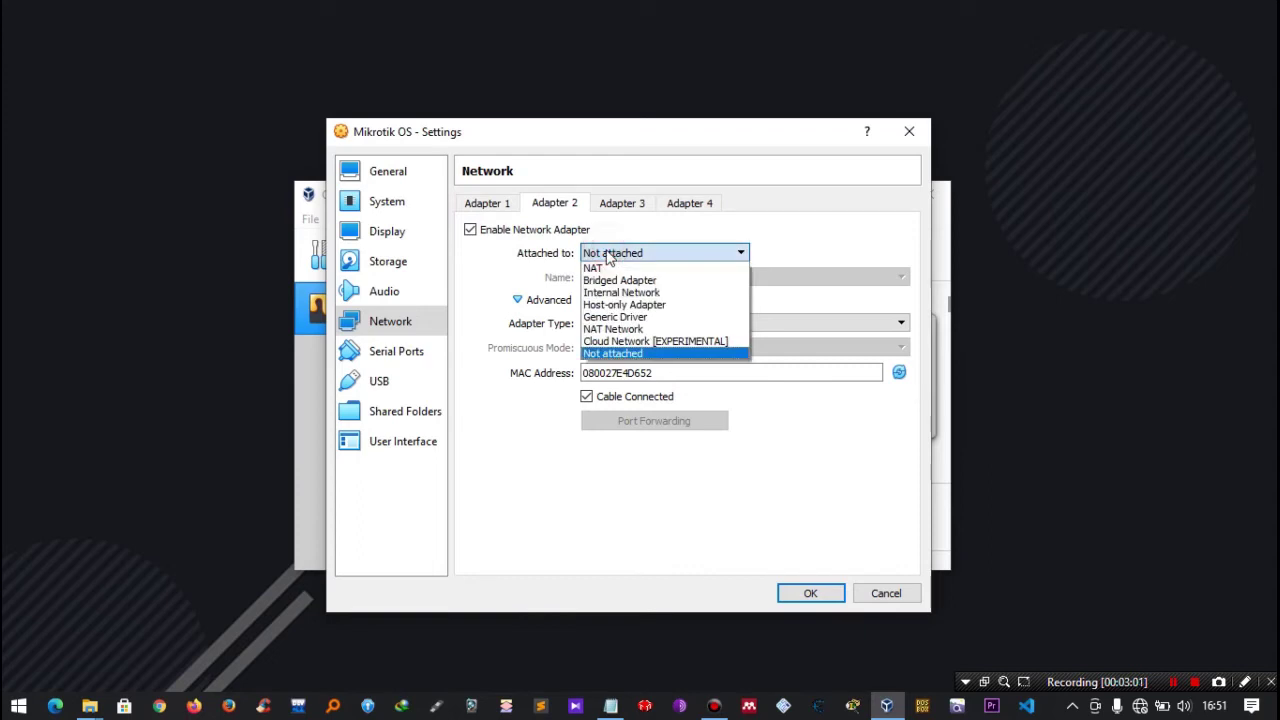
click(658, 305)
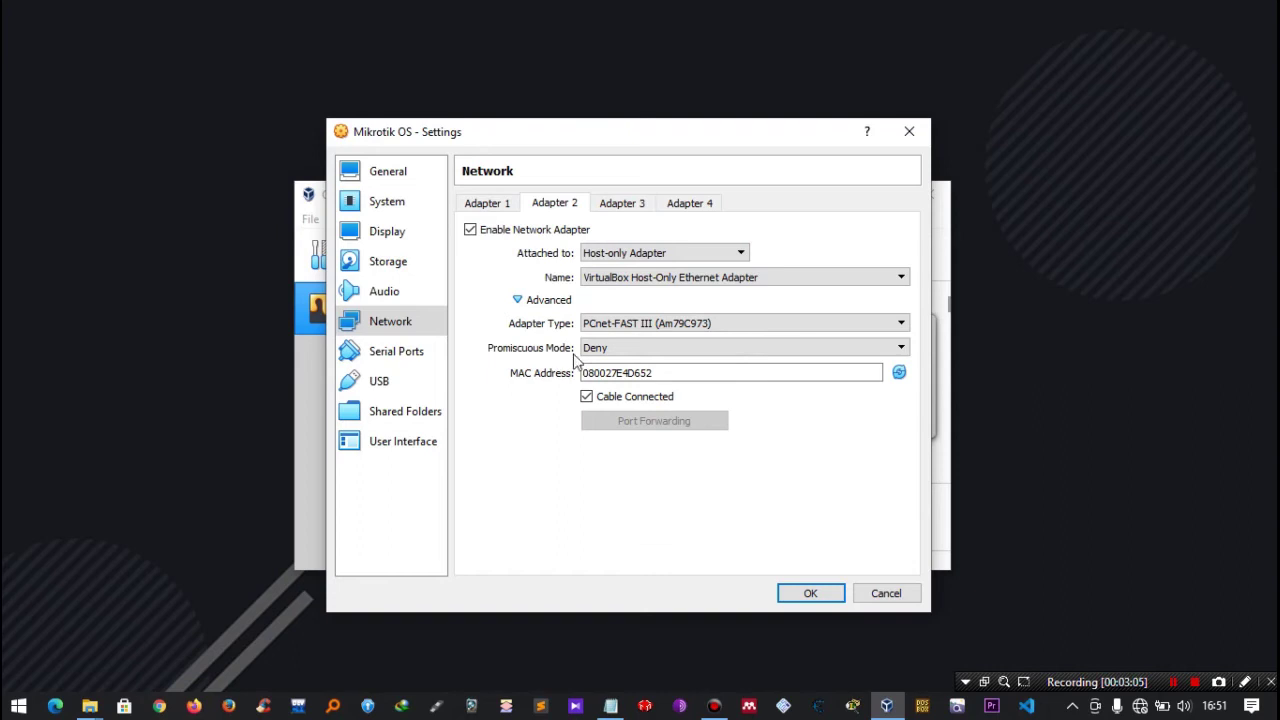
click(612, 351)
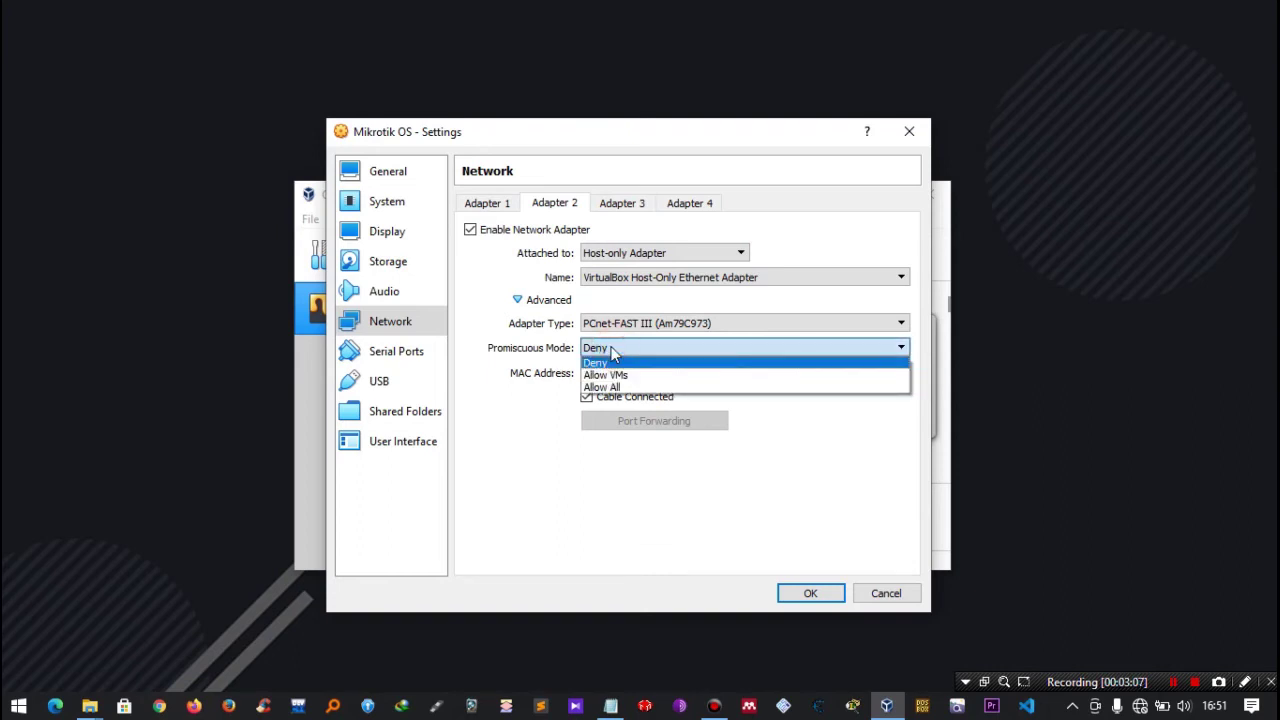
click(612, 388)
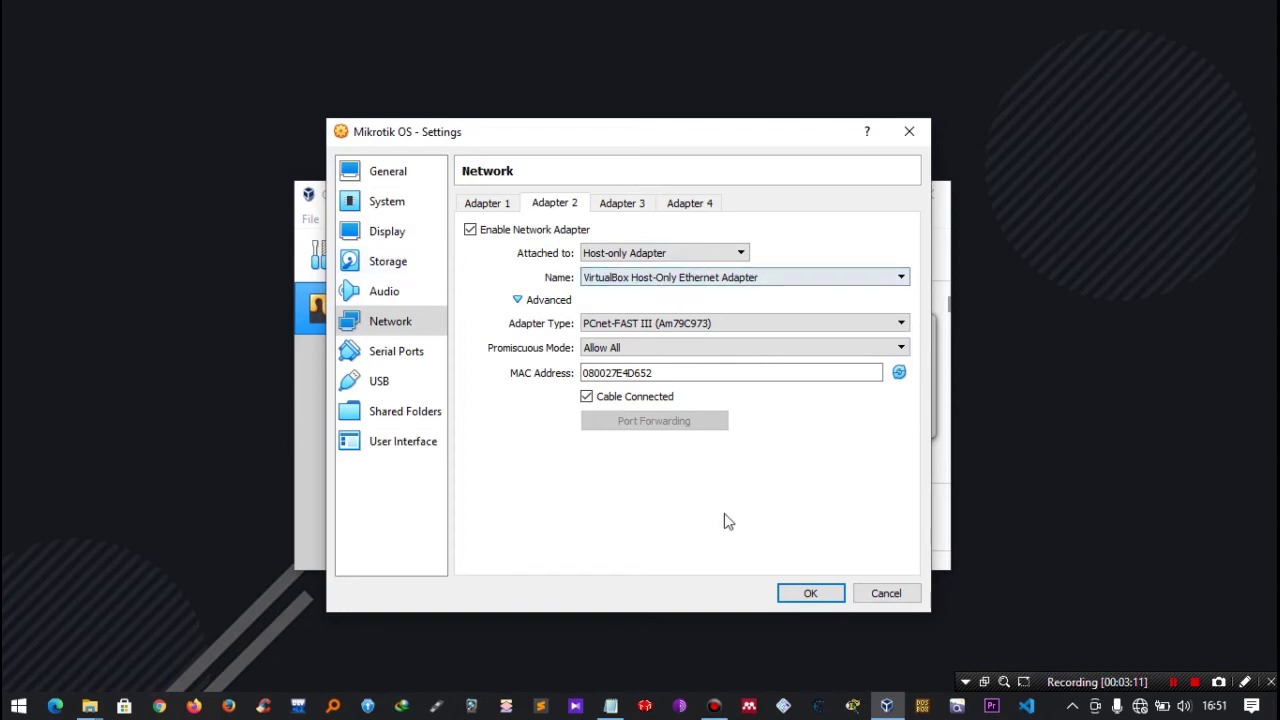
click(791, 596)
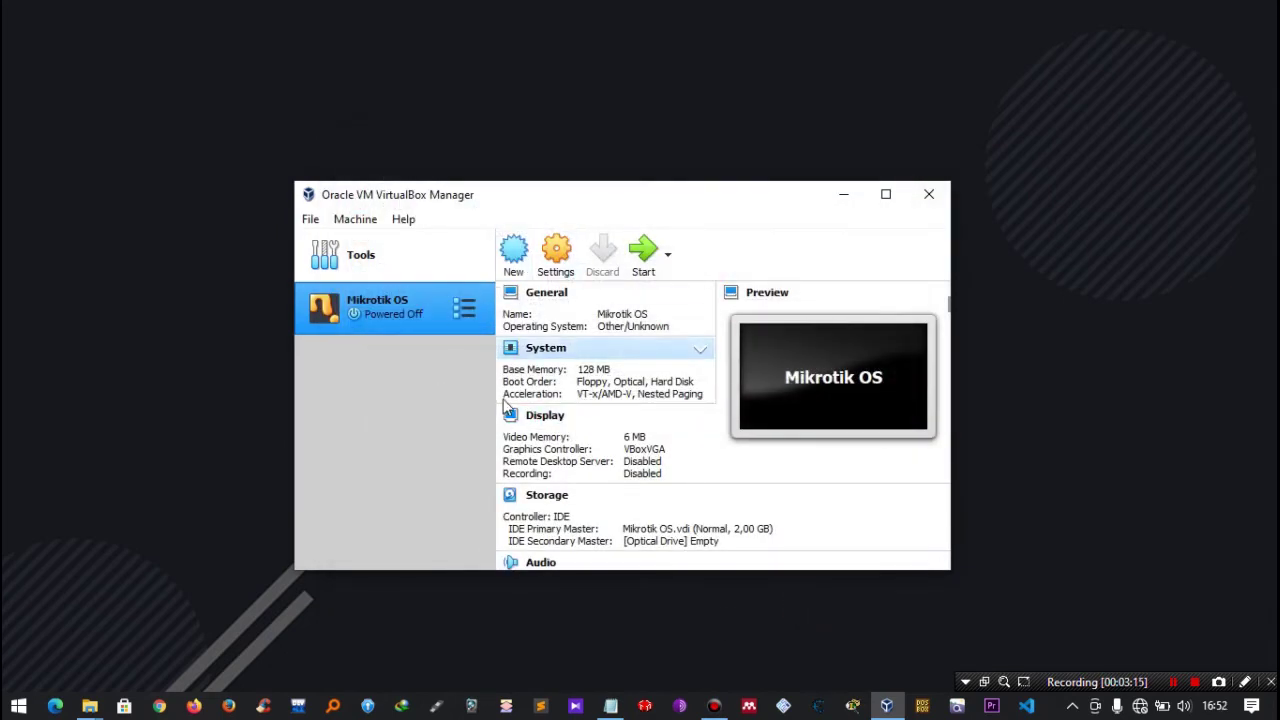
Start the Mikrotik OS virtual machine with Mikrotik-5.20_Full_Lev6.iso as its start-up disk.
right_click(412, 313)
click(474, 457)
click(676, 462)
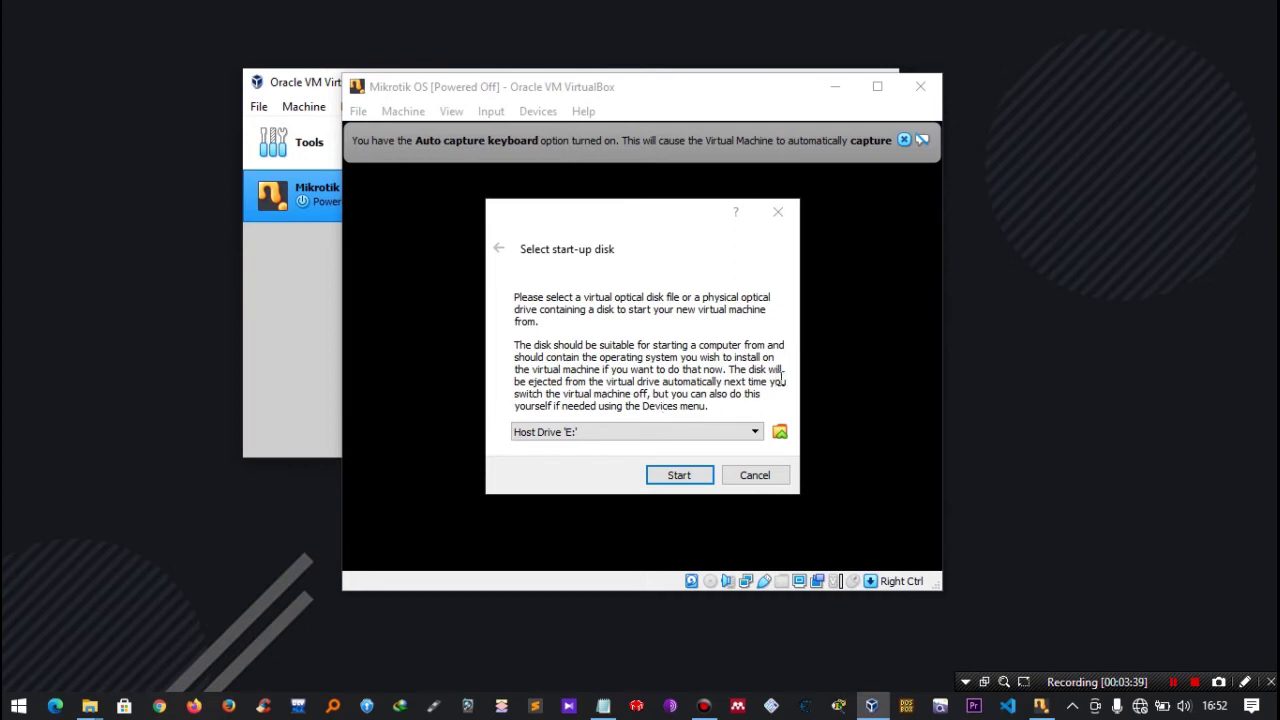
click(780, 432)
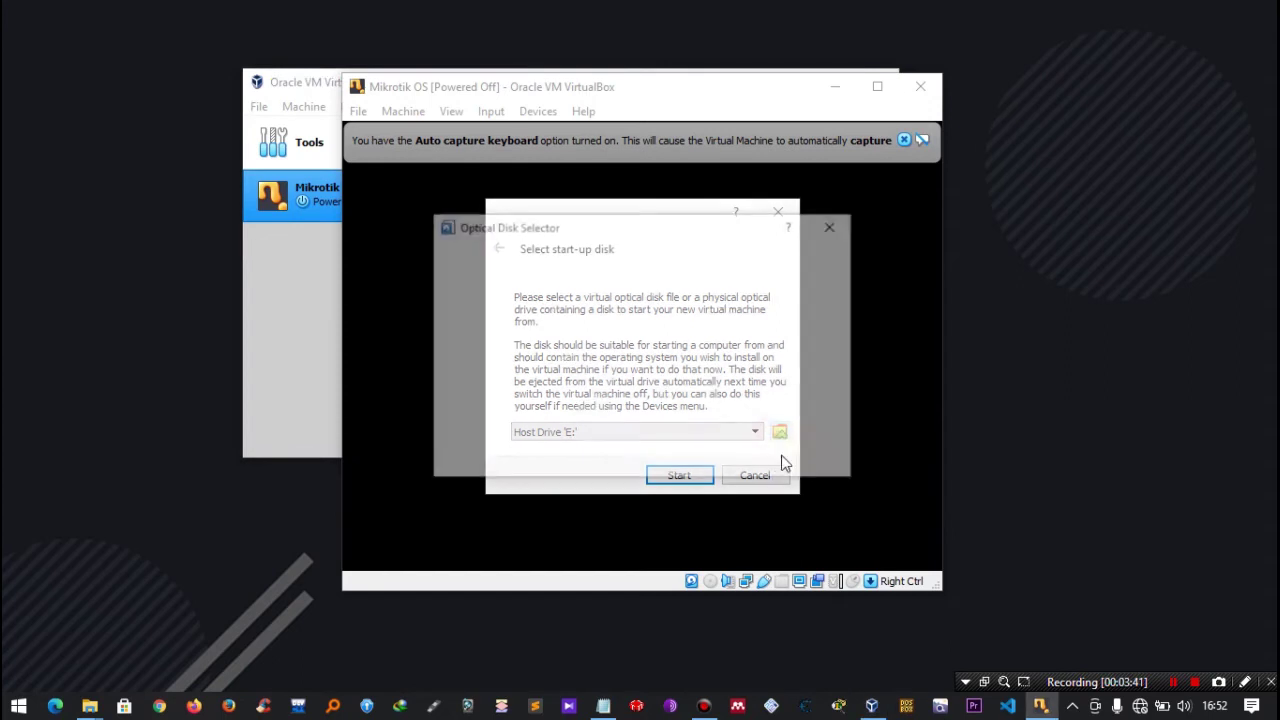
click(537, 390)
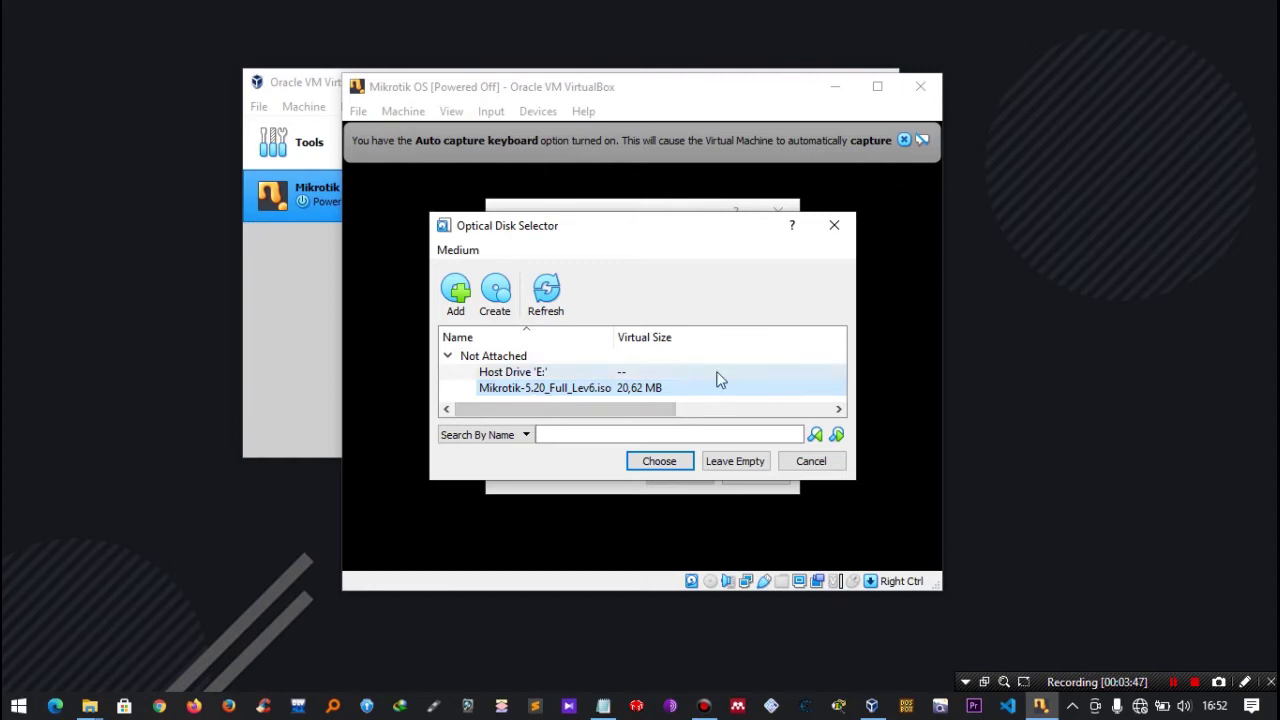
click(651, 465)
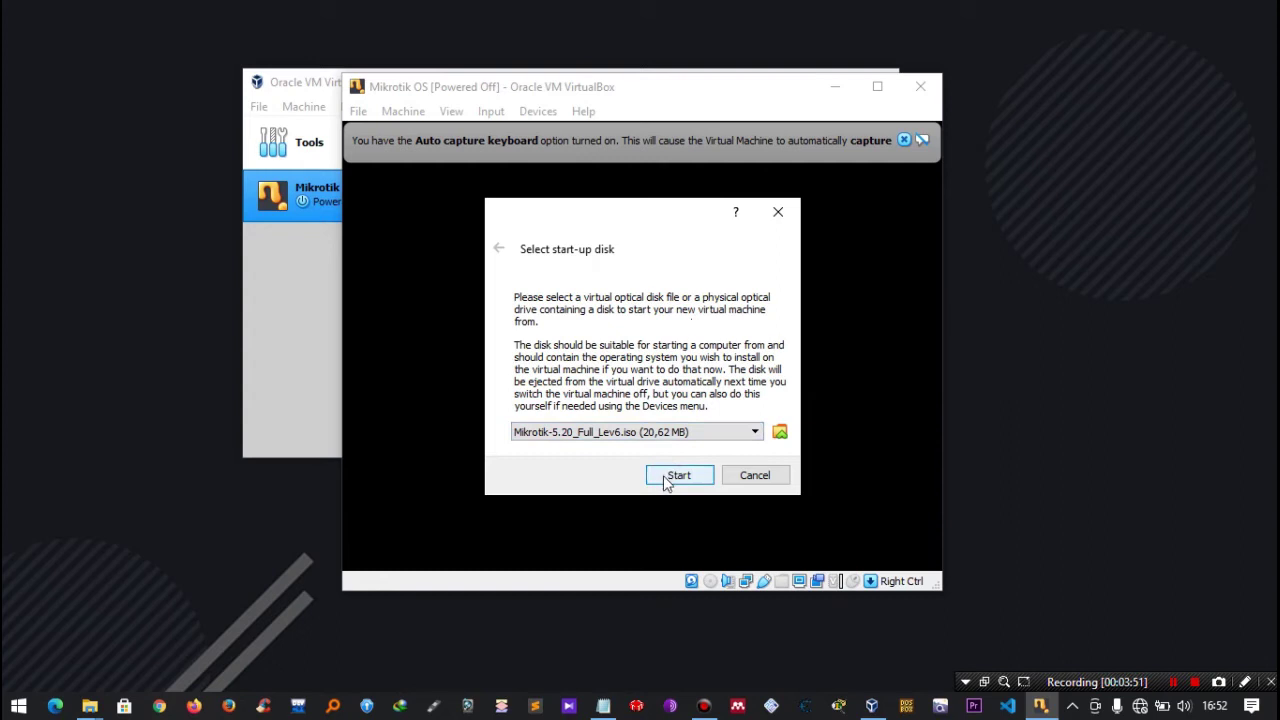
click(678, 476)
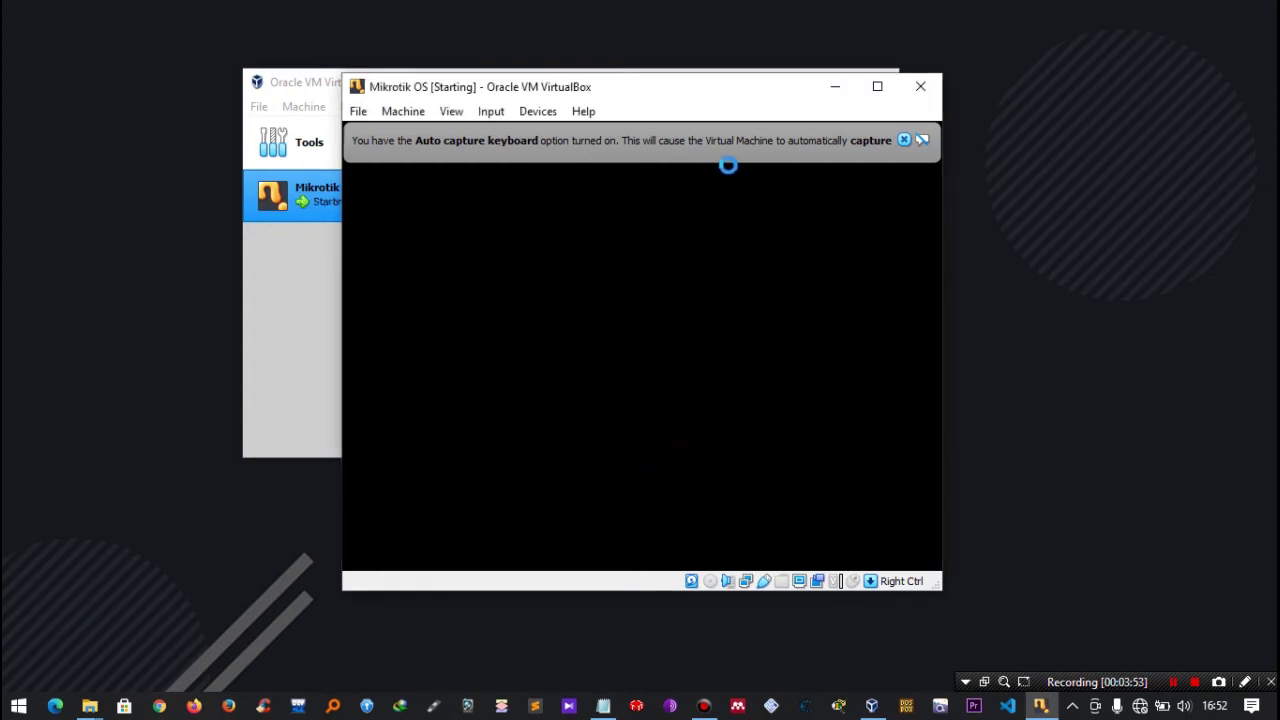
Clear the view of the Mikrotik OS window by minimizing VirtualBox Manager and dismissing the Auto capture keyboard notice.
click(298, 84)
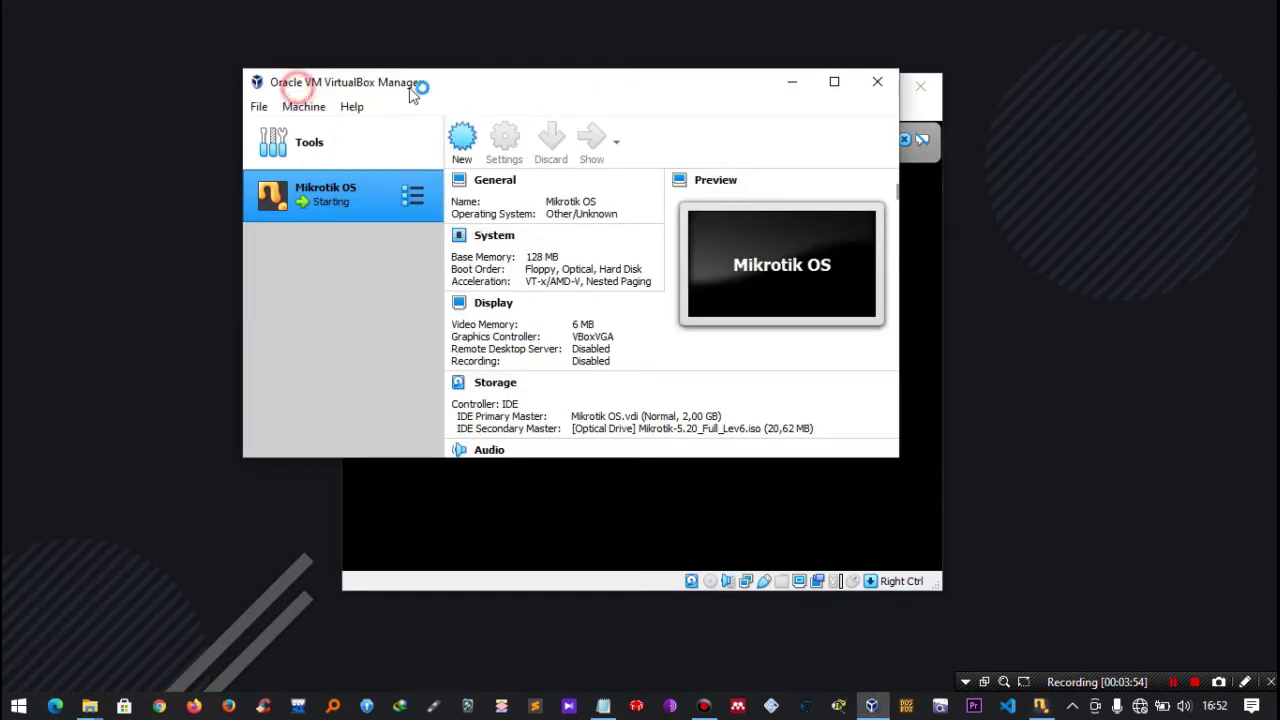
click(793, 84)
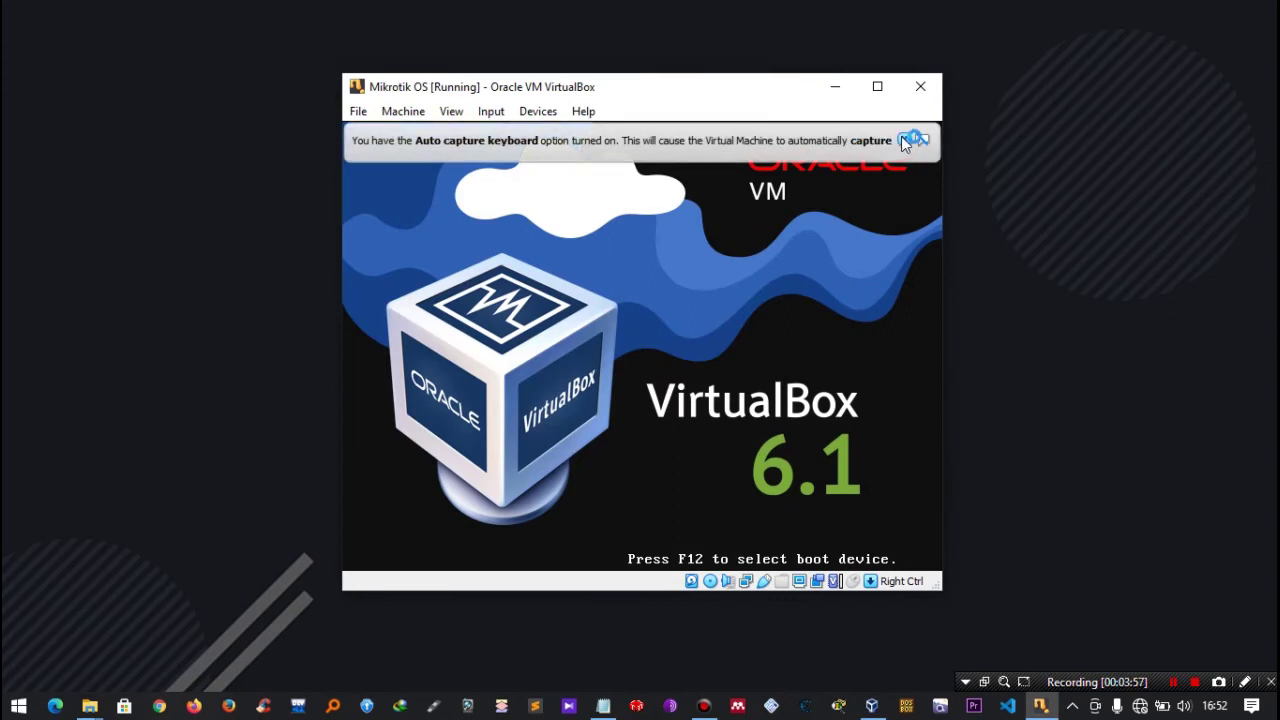
click(905, 139)
click(605, 88)
drag(605, 88, 594, 152)
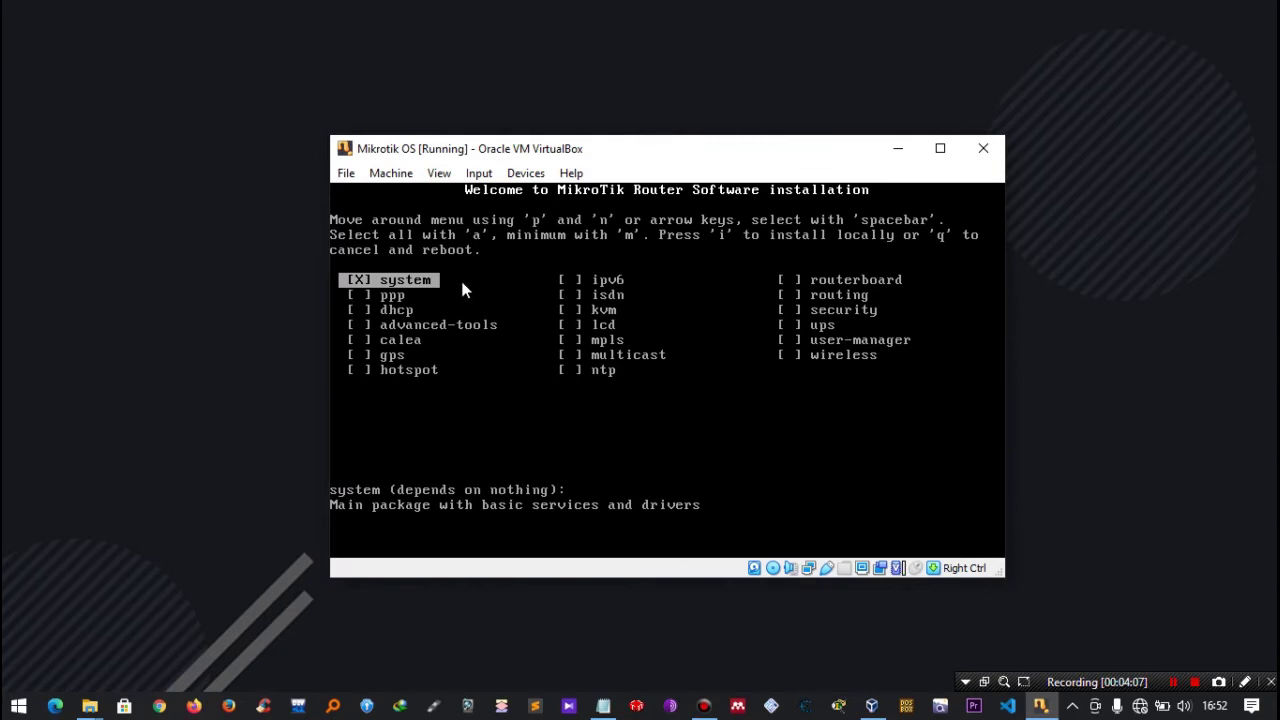
Install all MikroTik packages locally without keeping the old configuration, agreeing to erase the disk.
key(a)
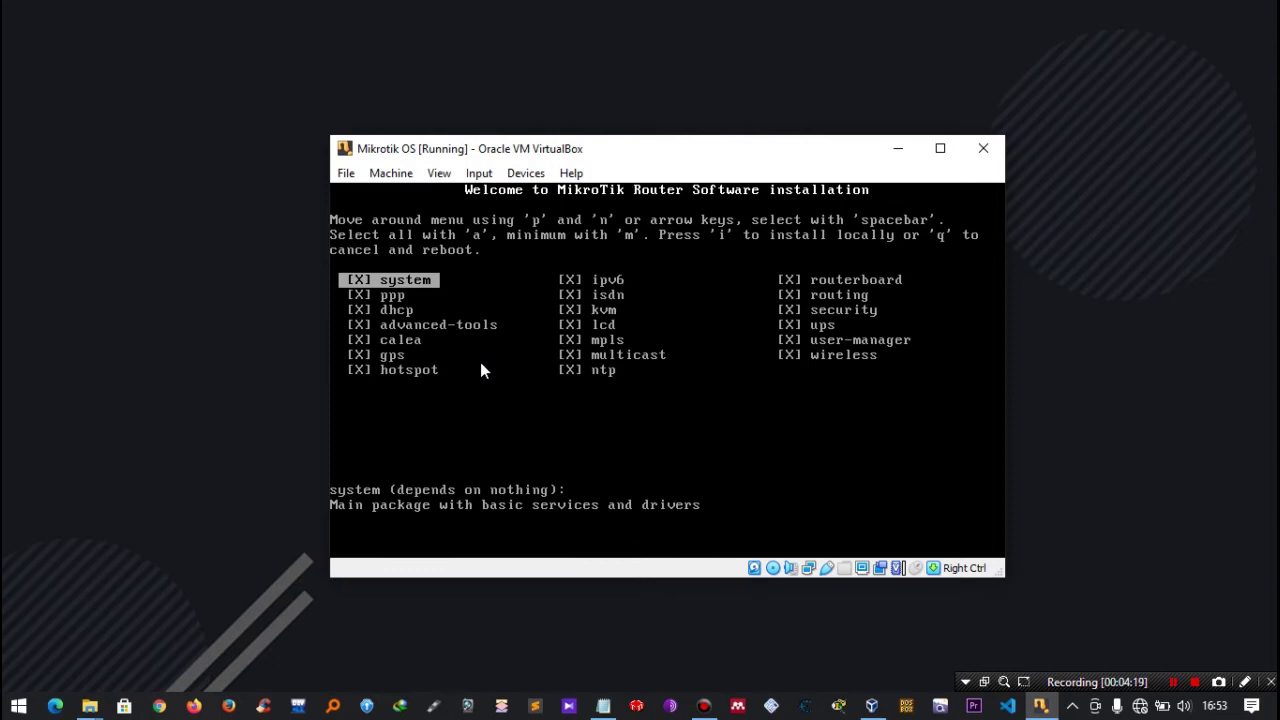
key(i)
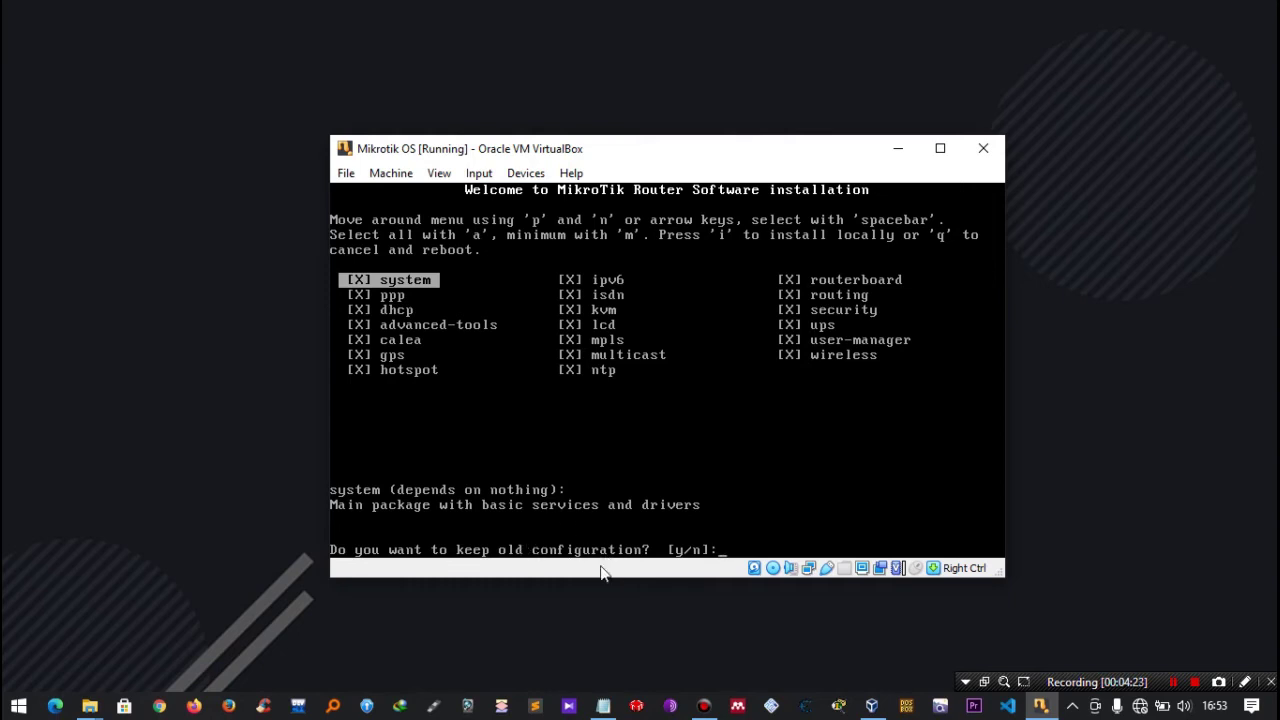
text(n]:)
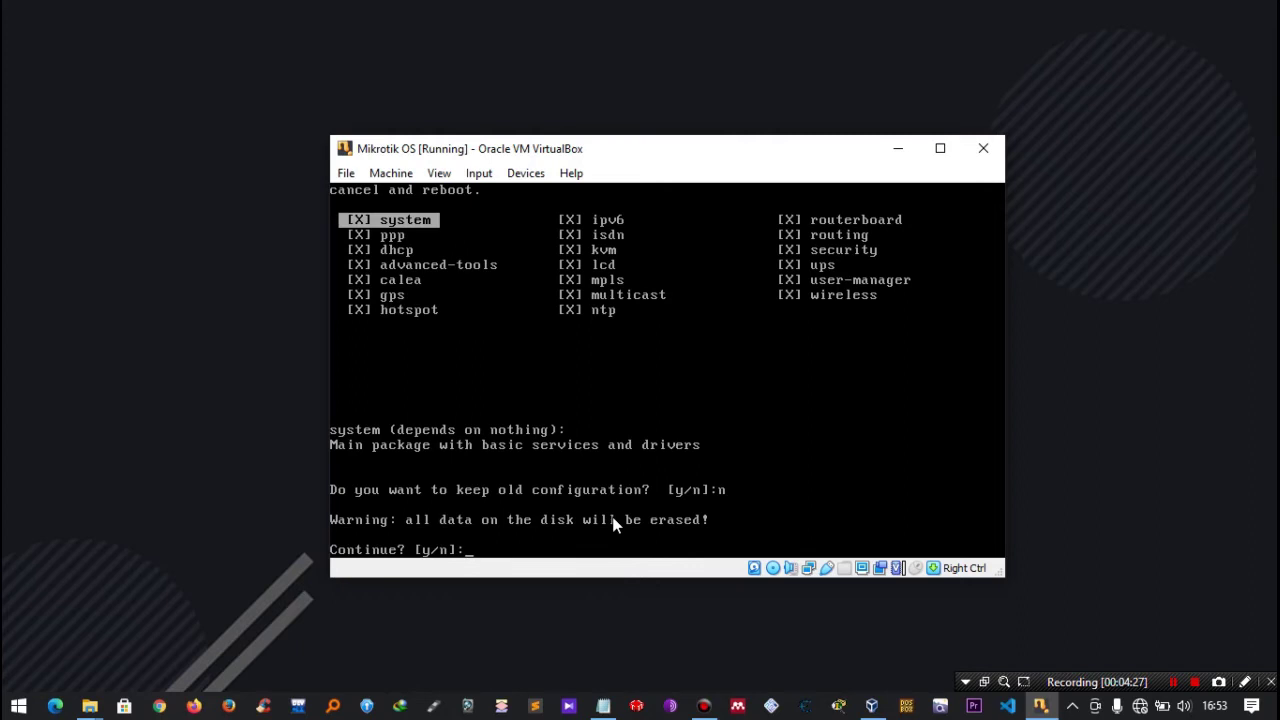
text(y)
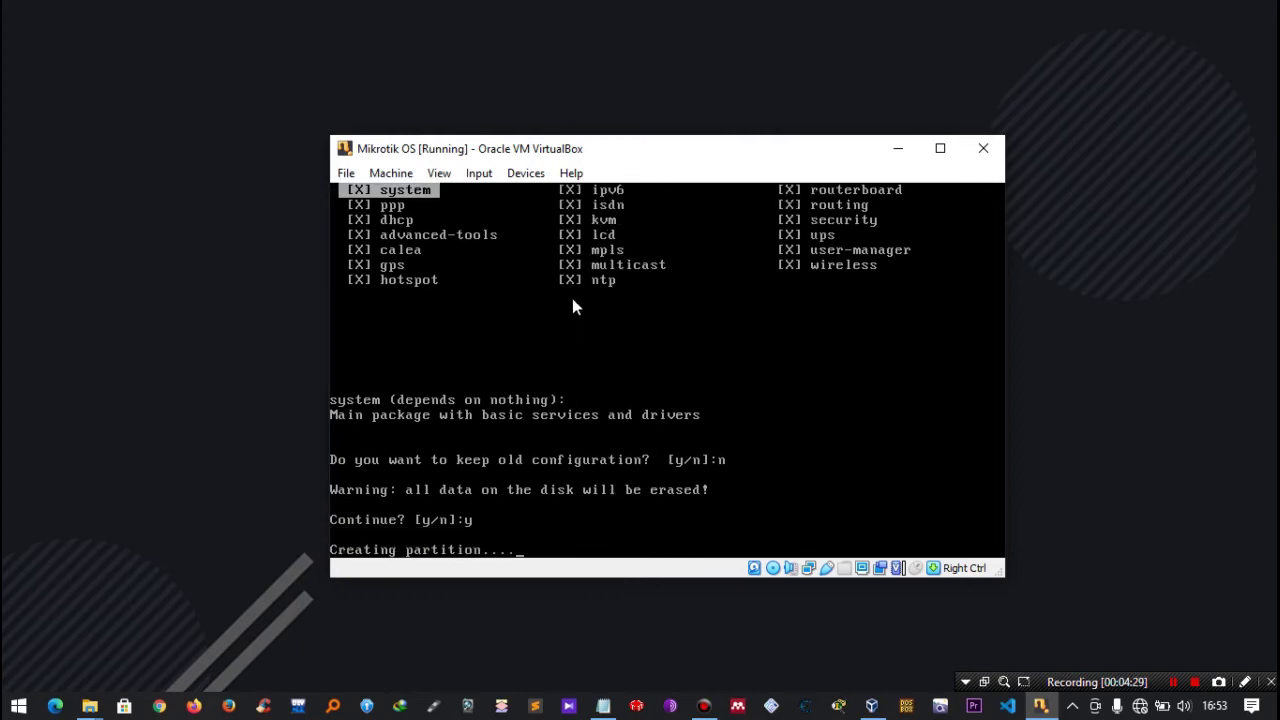
drag(565, 152, 547, 184)
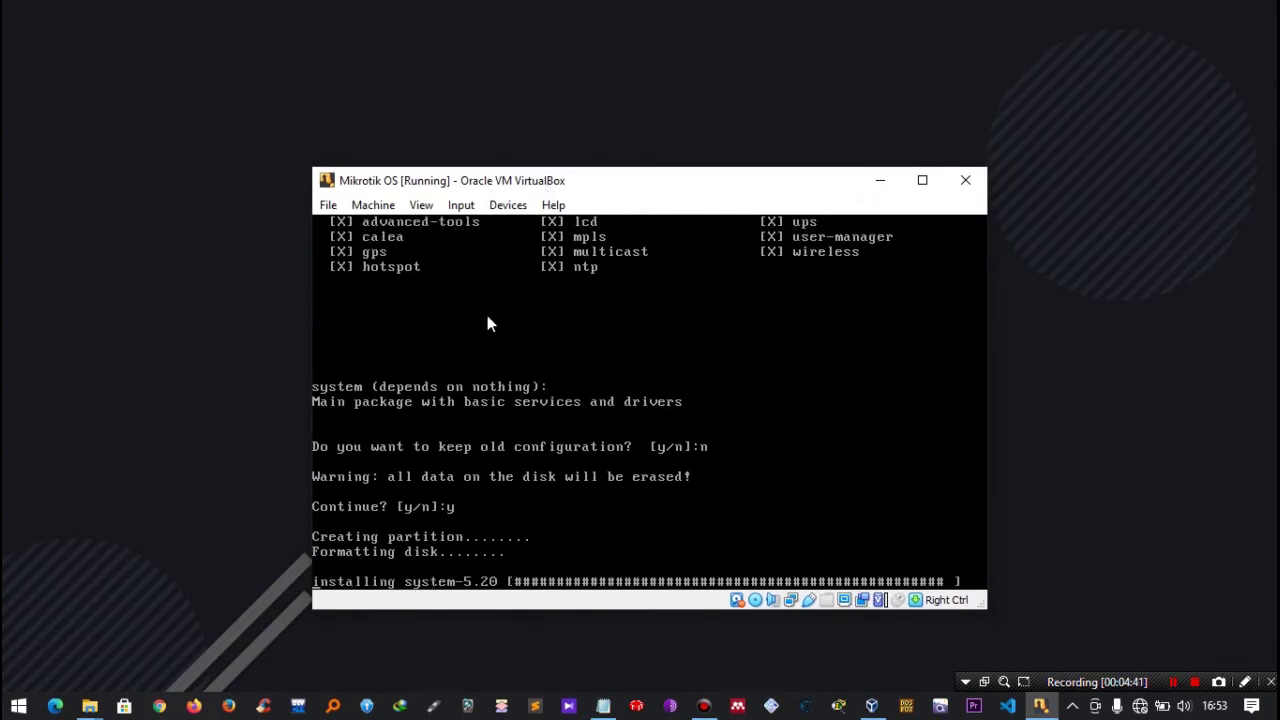
drag(522, 183, 500, 101)
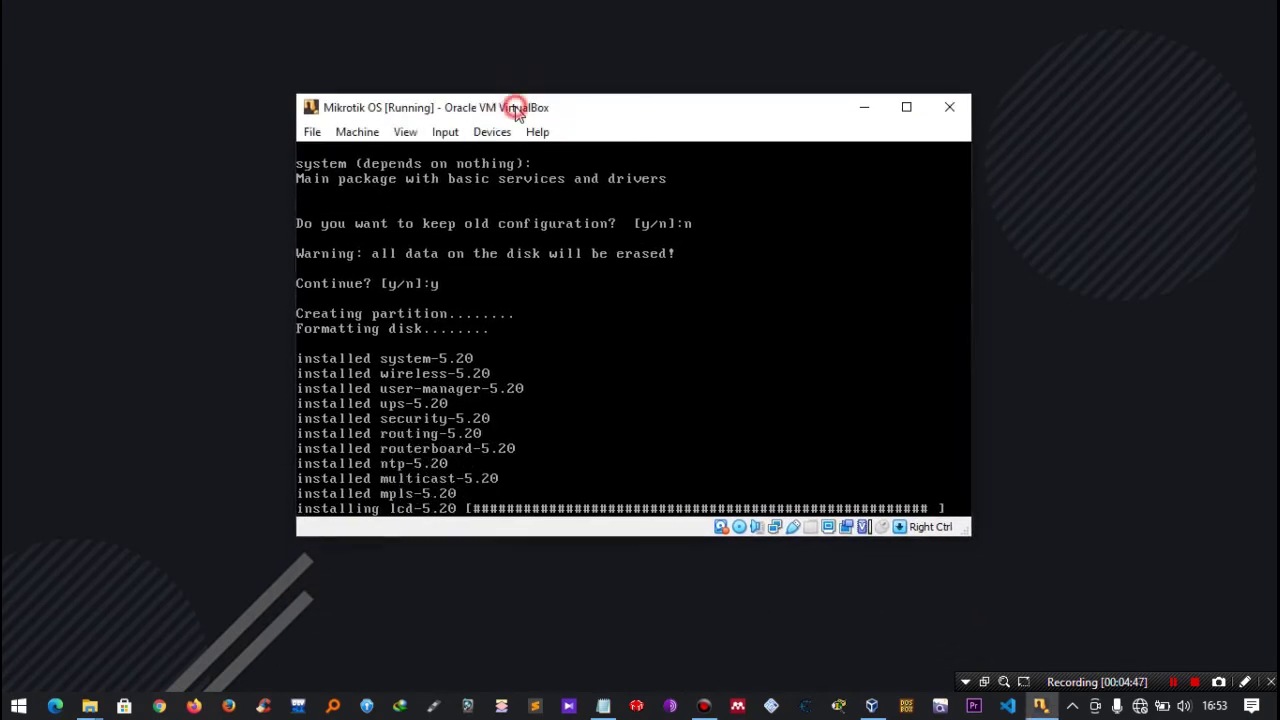
drag(517, 108, 510, 172)
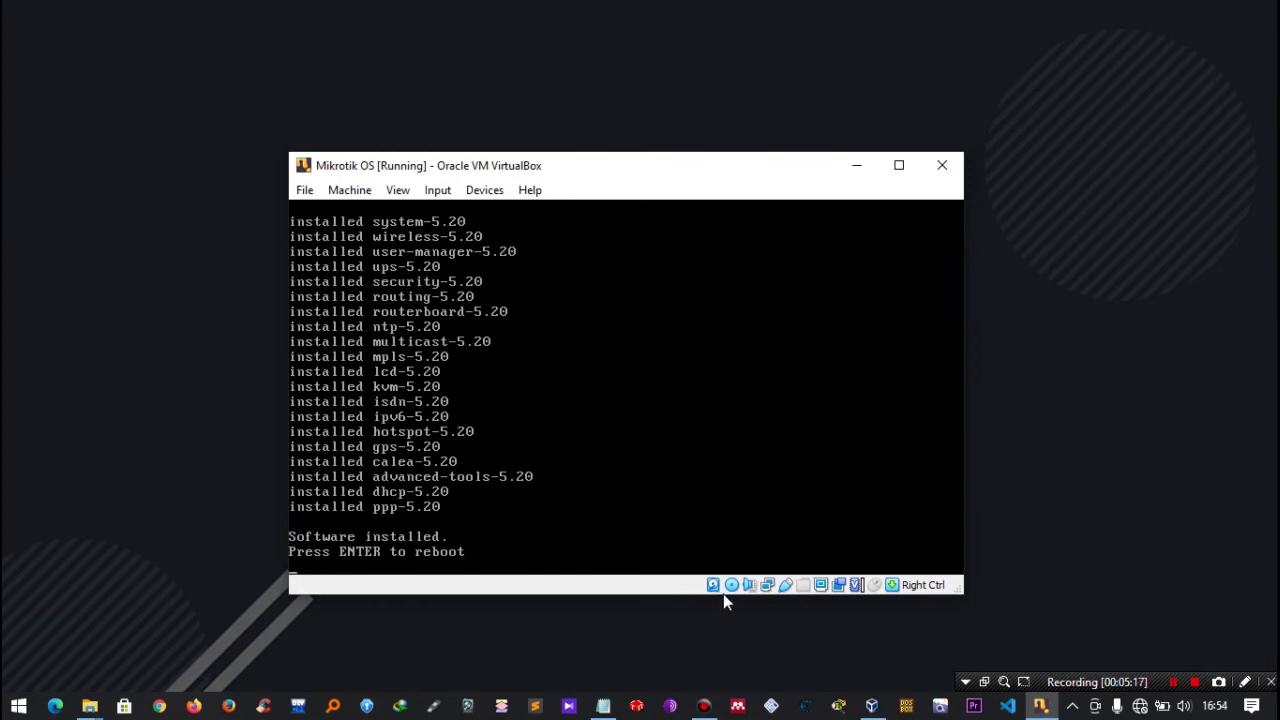
Remove Mikrotik-5.20_Full_Lev6.iso from the virtual optical drive and reboot the virtual machine.
mouse_move(728, 590)
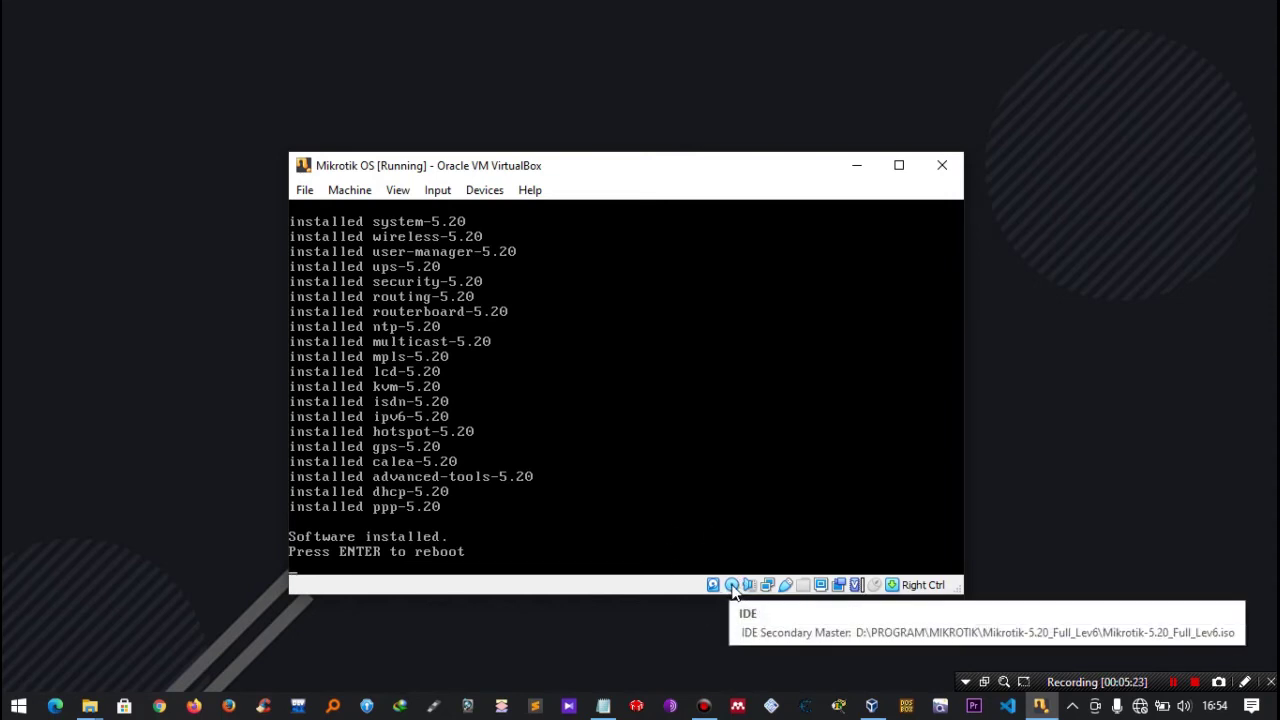
click(732, 588)
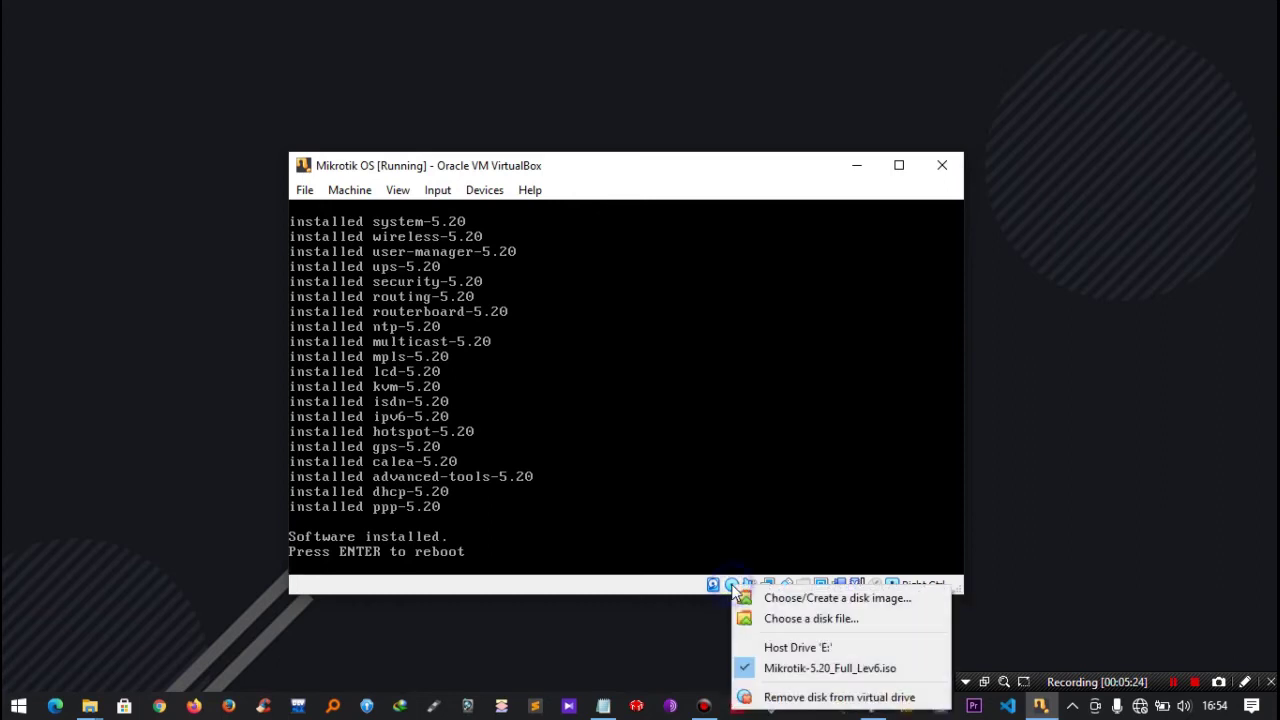
click(787, 697)
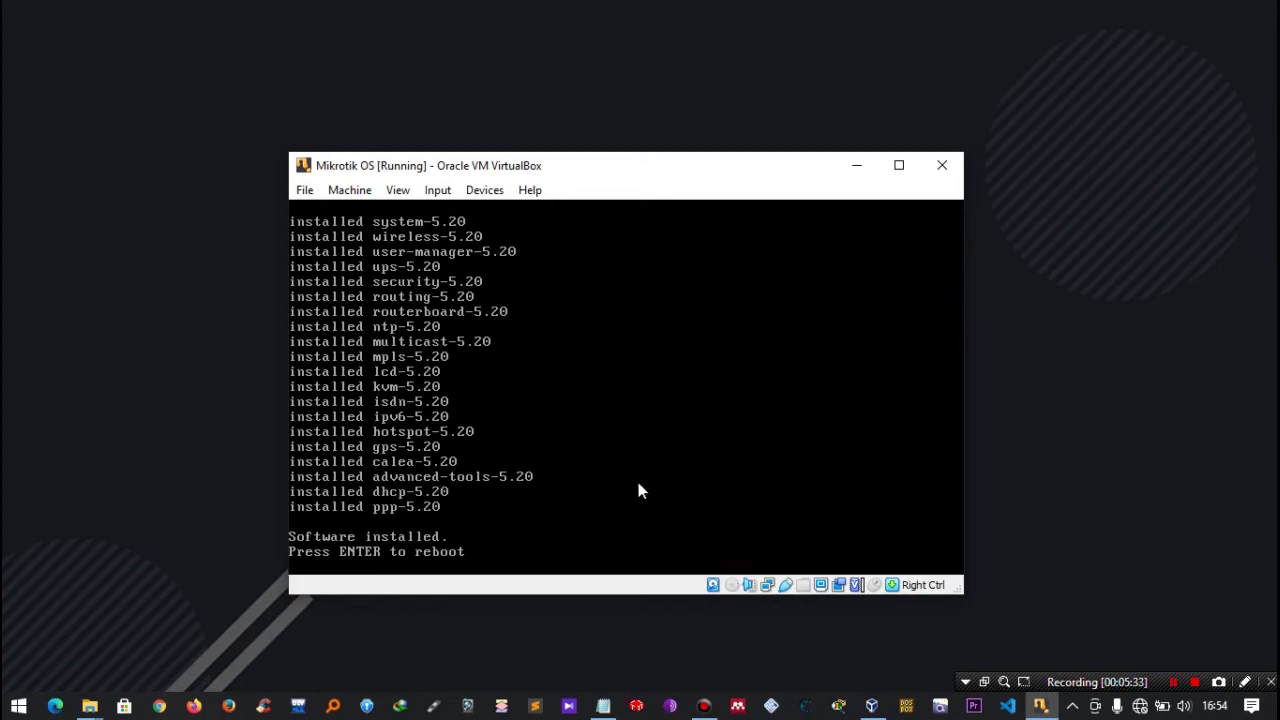
key(Return)
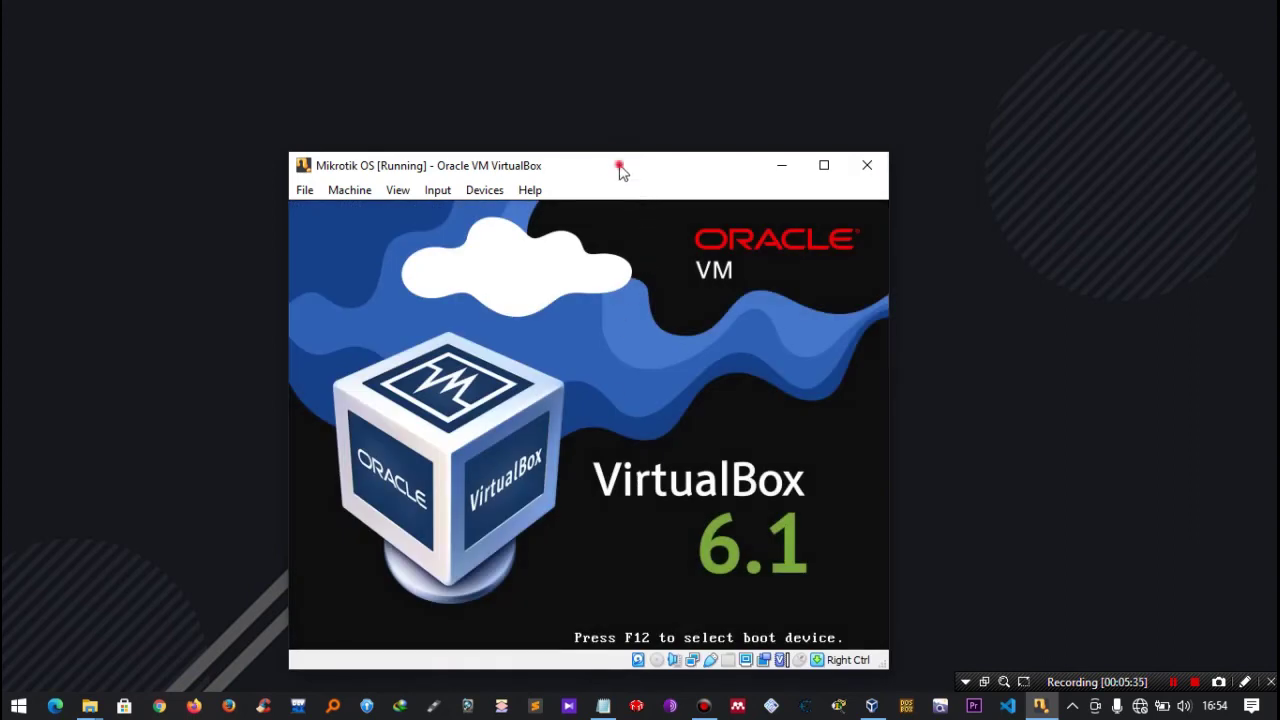
drag(620, 170, 705, 120)
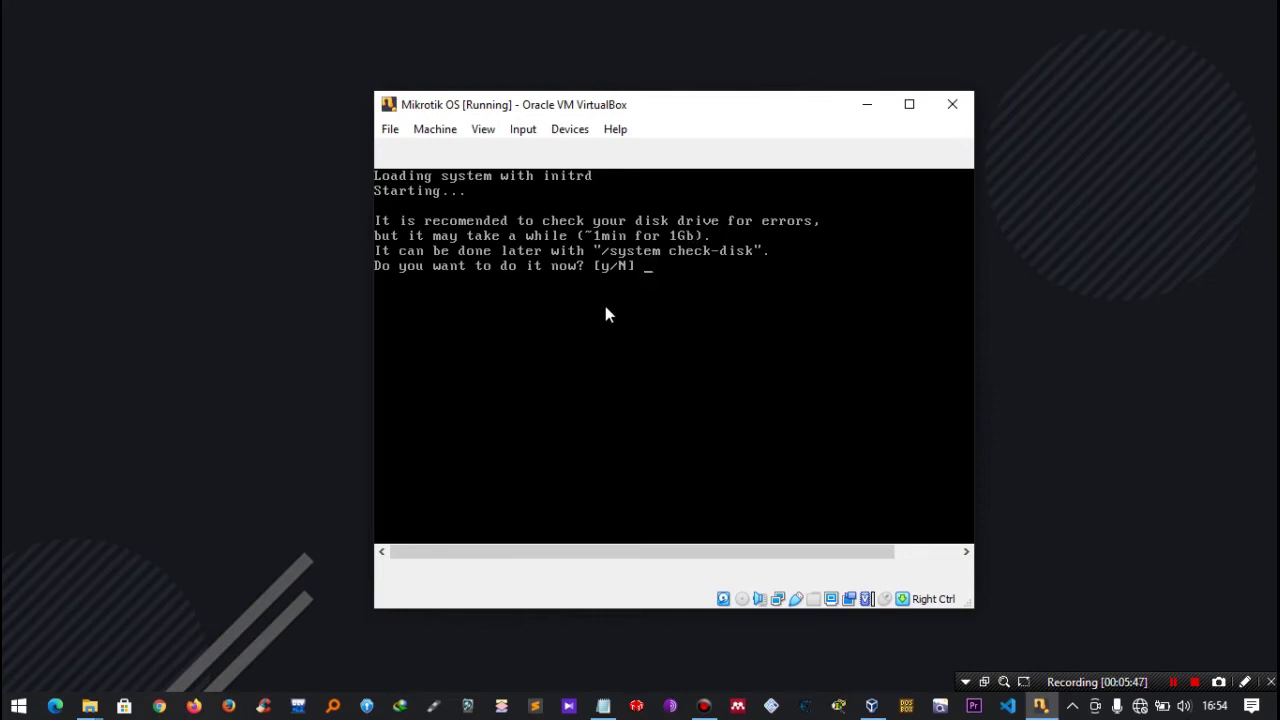
Answer the disk check question with y and log in to the MikroTik console as admin with a blank password, then minimize the virtual machine.
text(y)
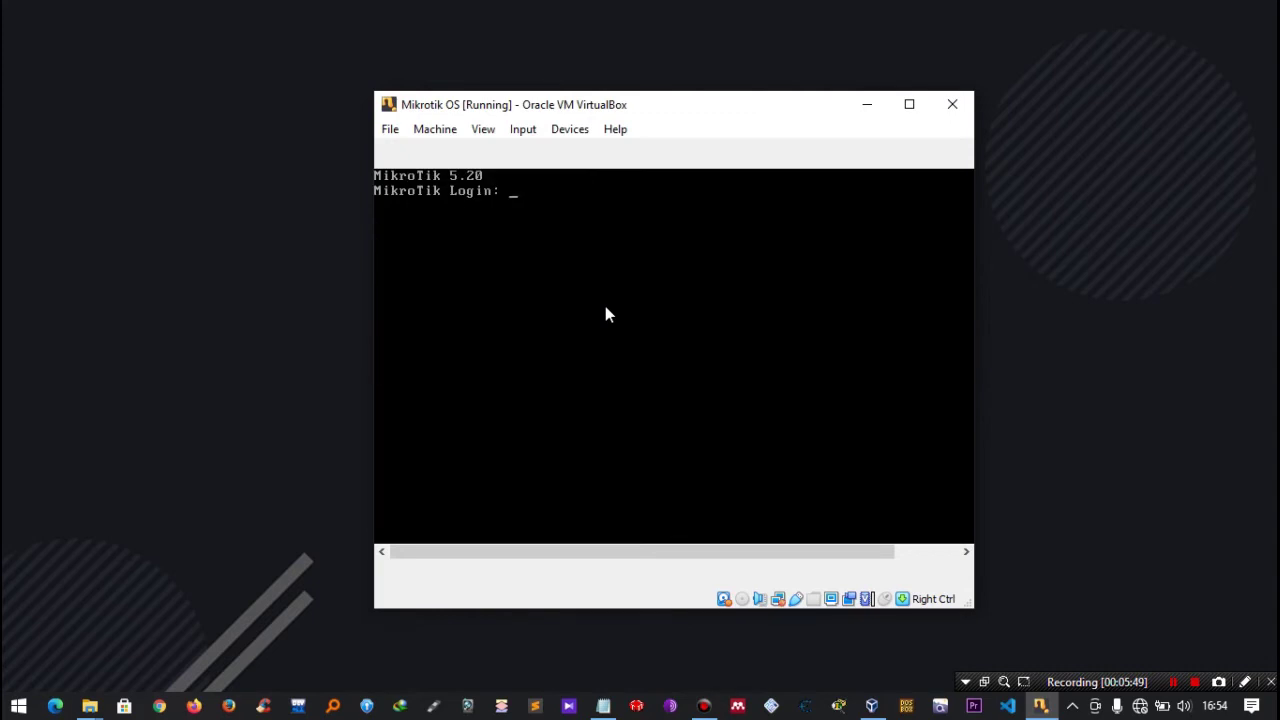
drag(546, 105, 504, 94)
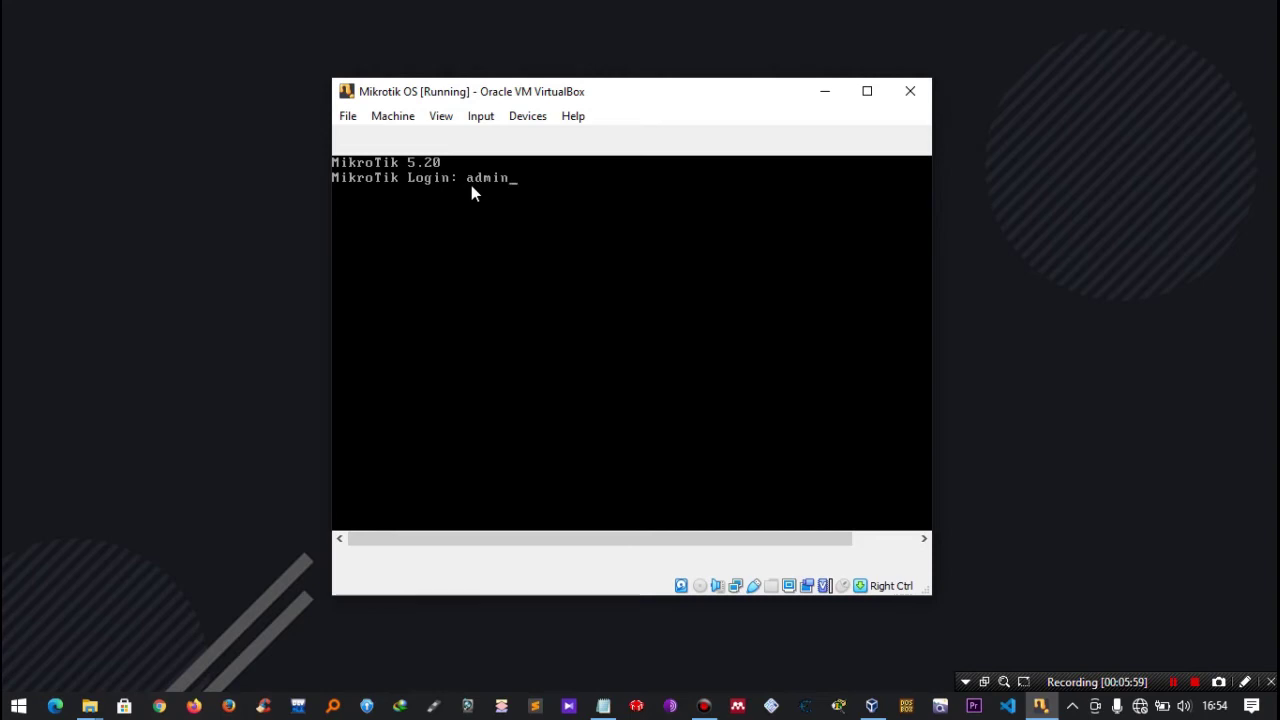
key(Return)
key(Return)
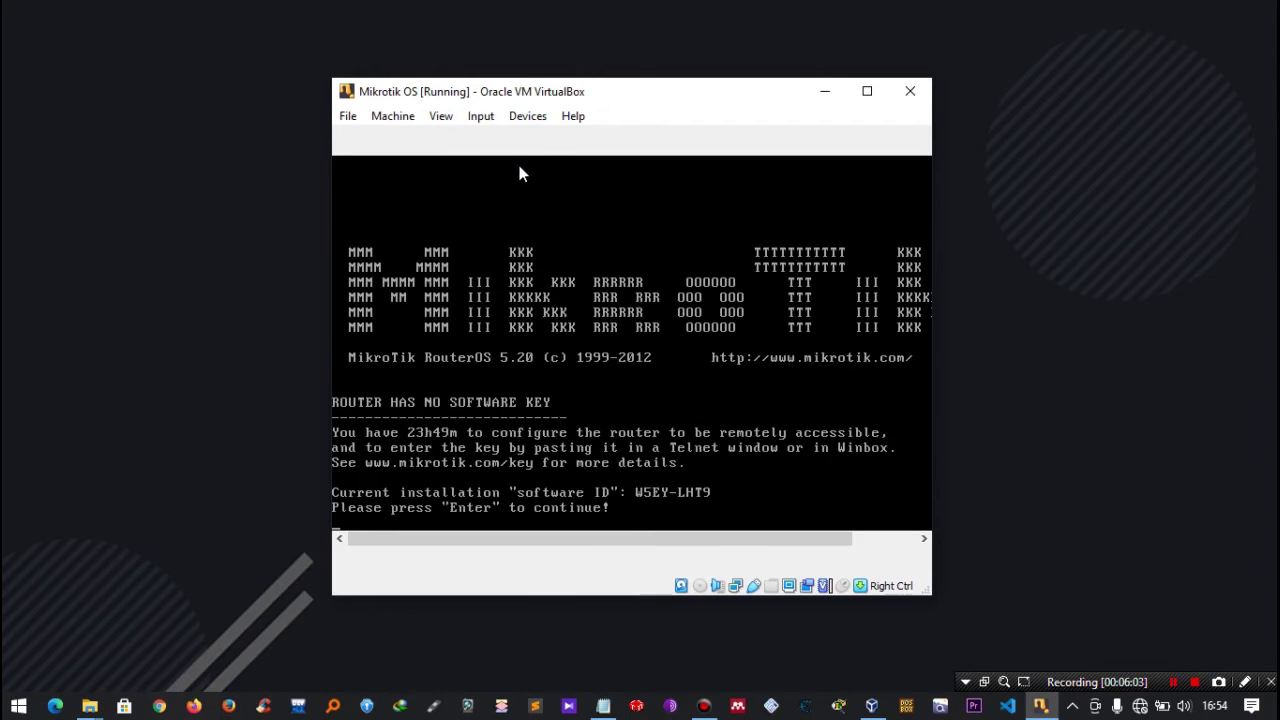
key(Return)
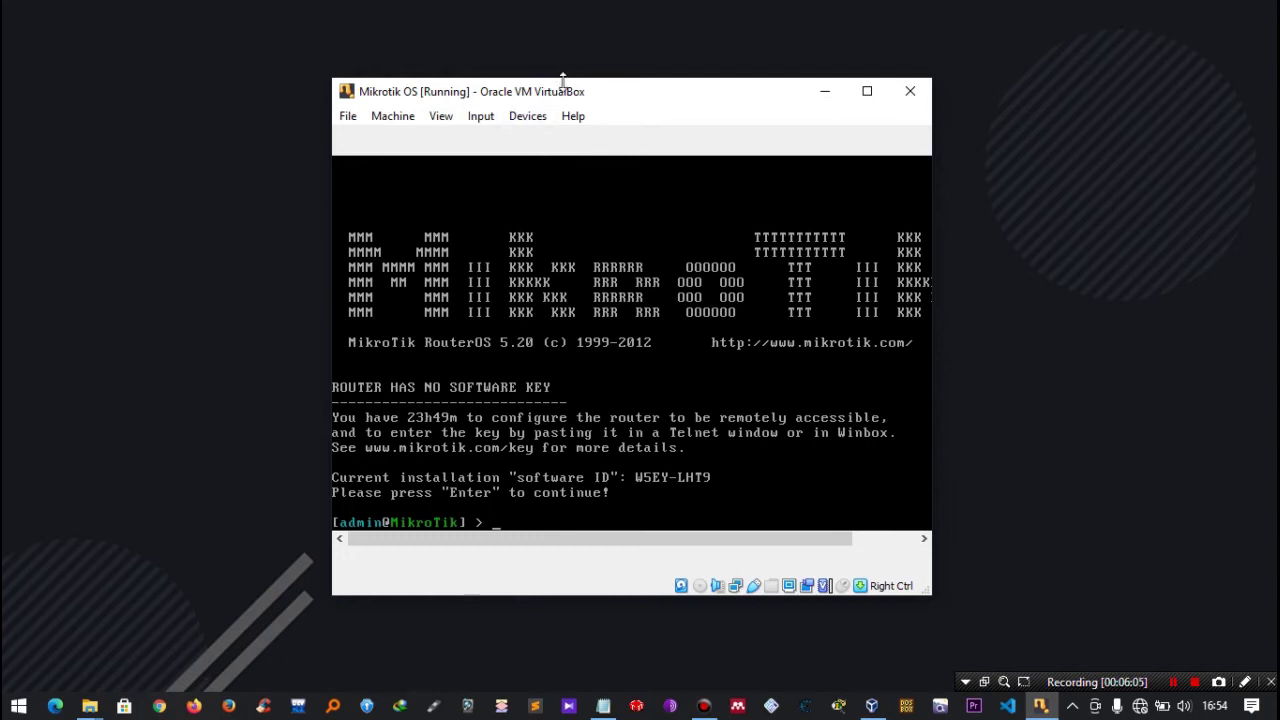
drag(566, 86, 780, 90)
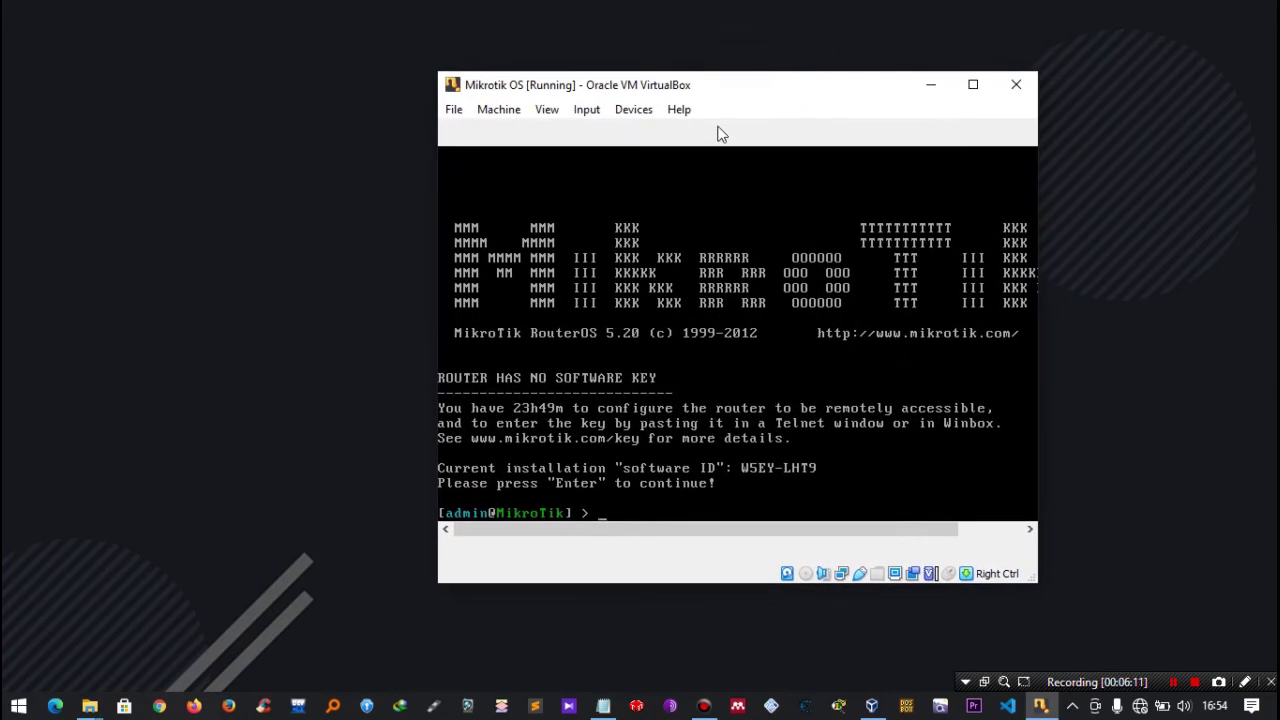
click(930, 85)
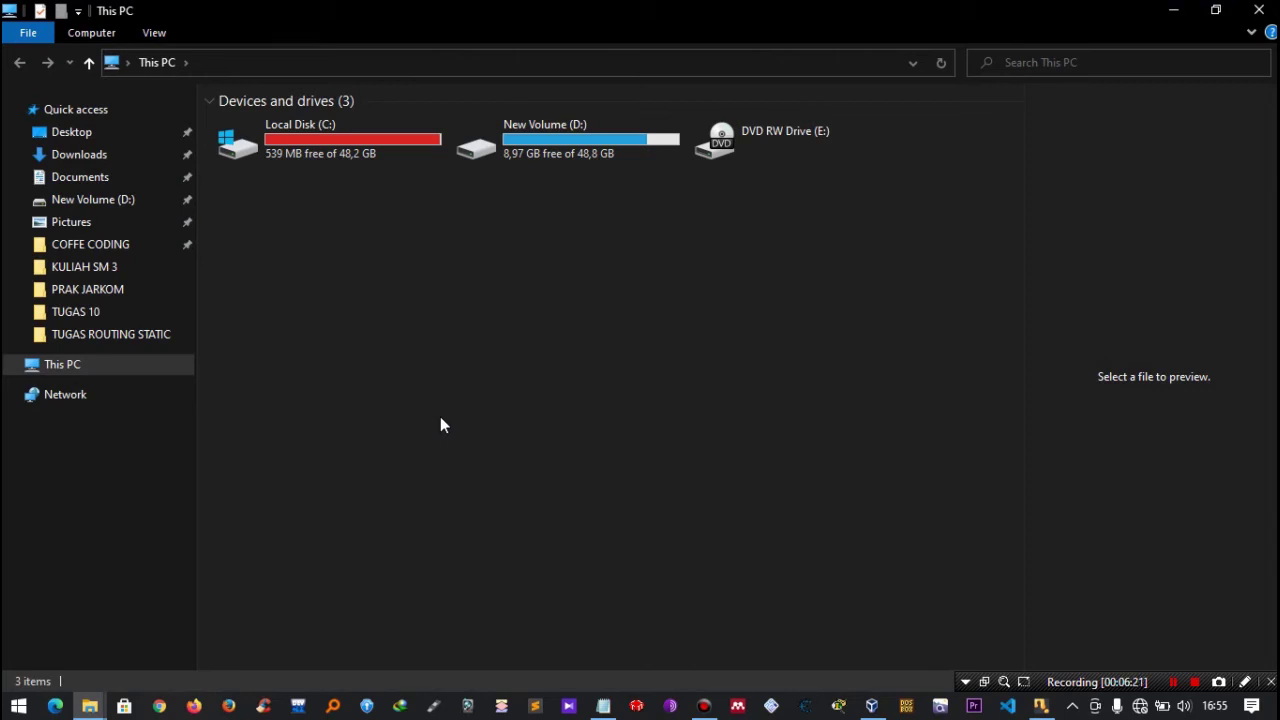
click(85, 277)
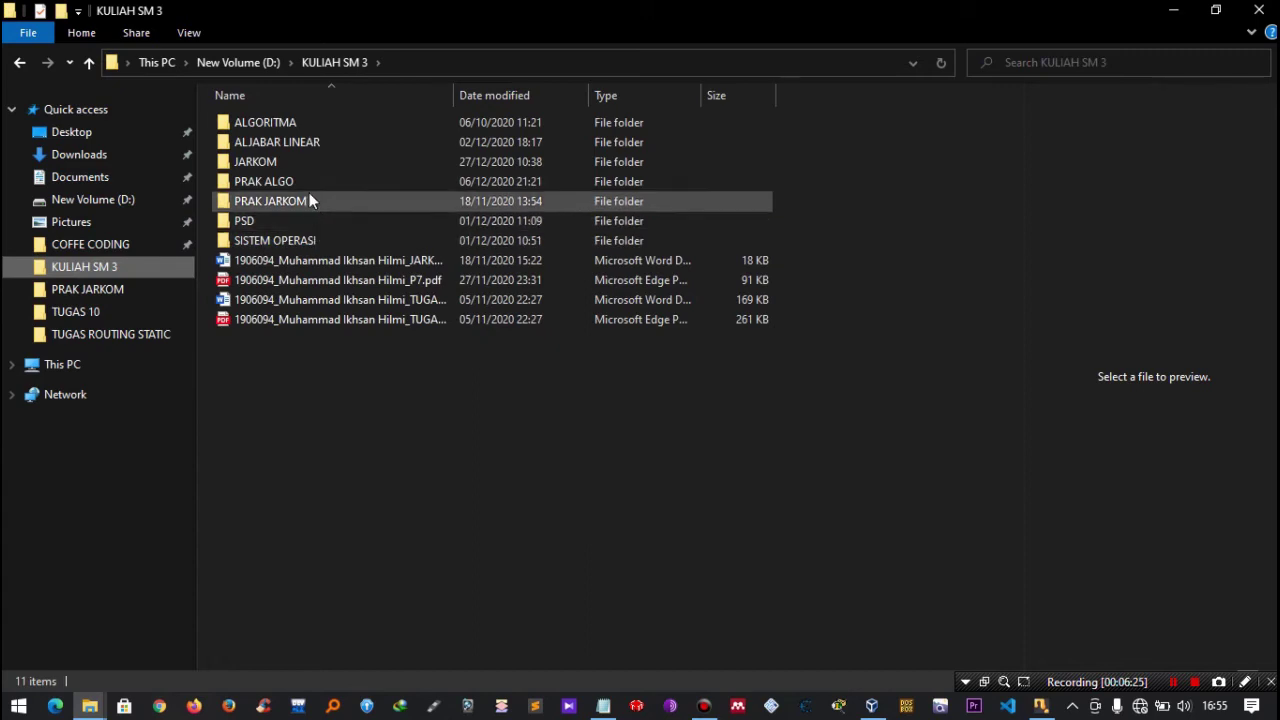
double_click(286, 161)
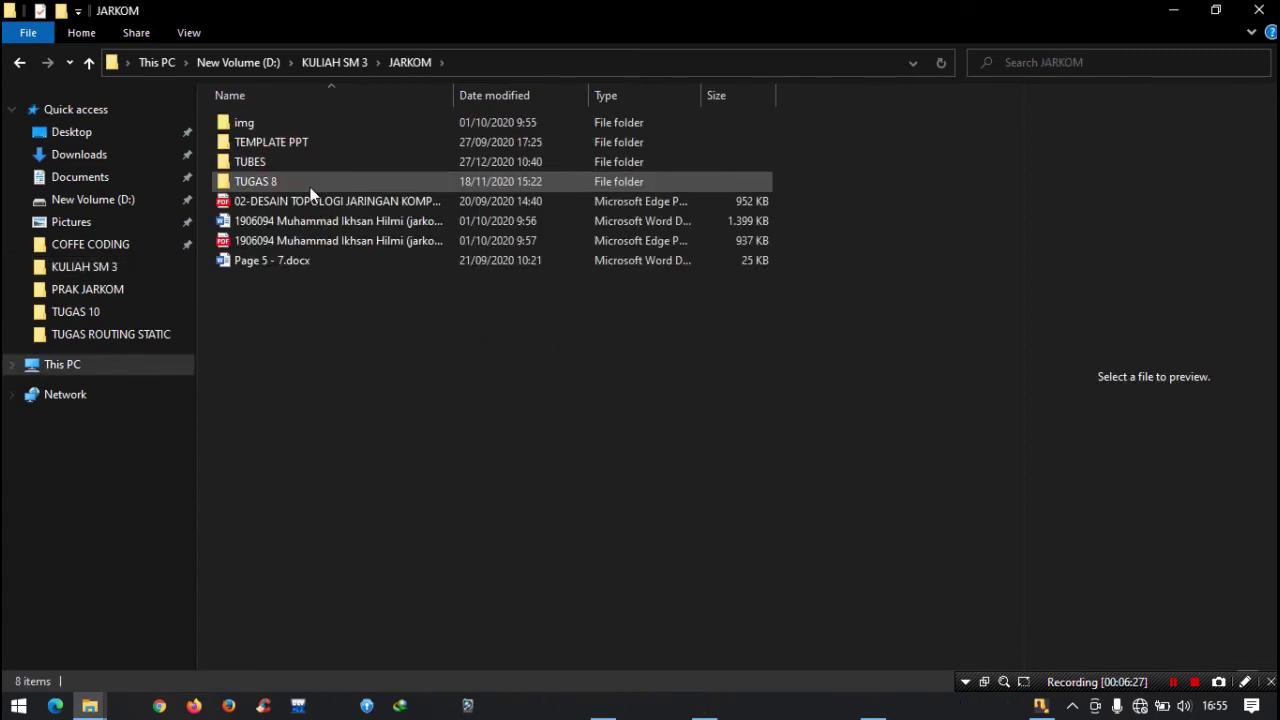
click(100, 266)
In File Explorer, go to the MIKROTIK folder inside PROGRAM on drive D: and launch winbox-2.2.18.exe.
click(256, 62)
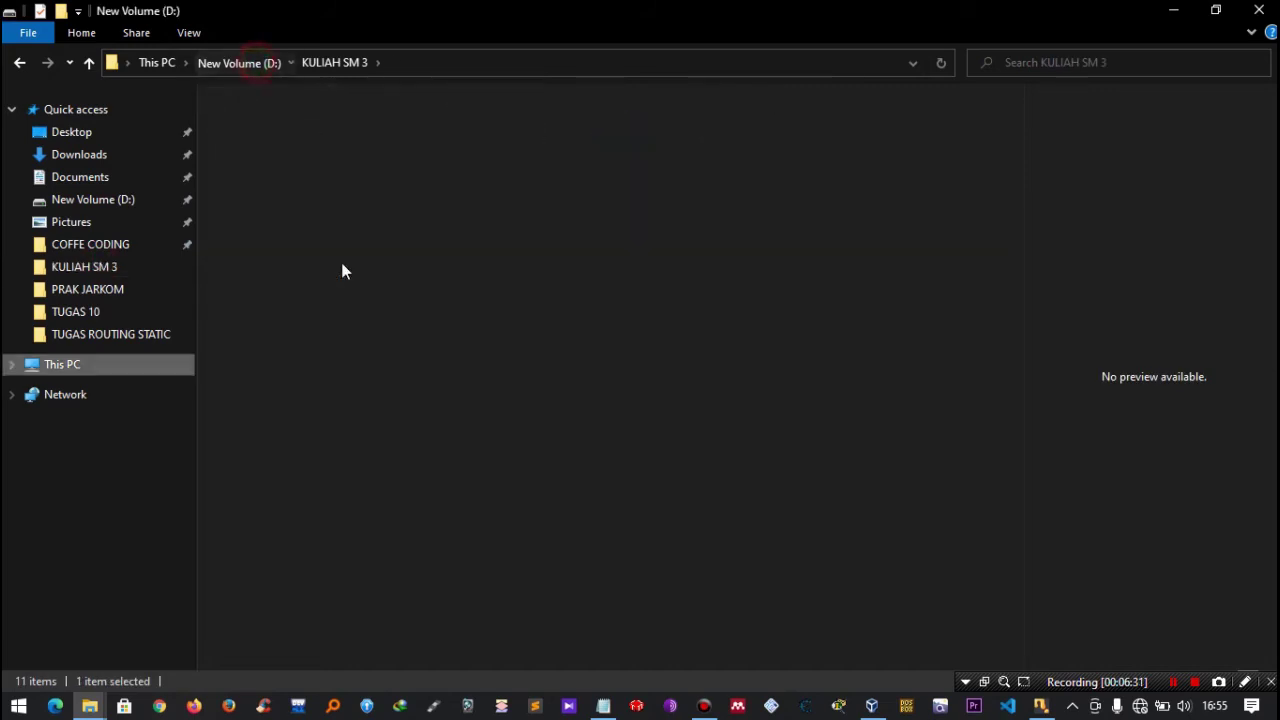
double_click(280, 456)
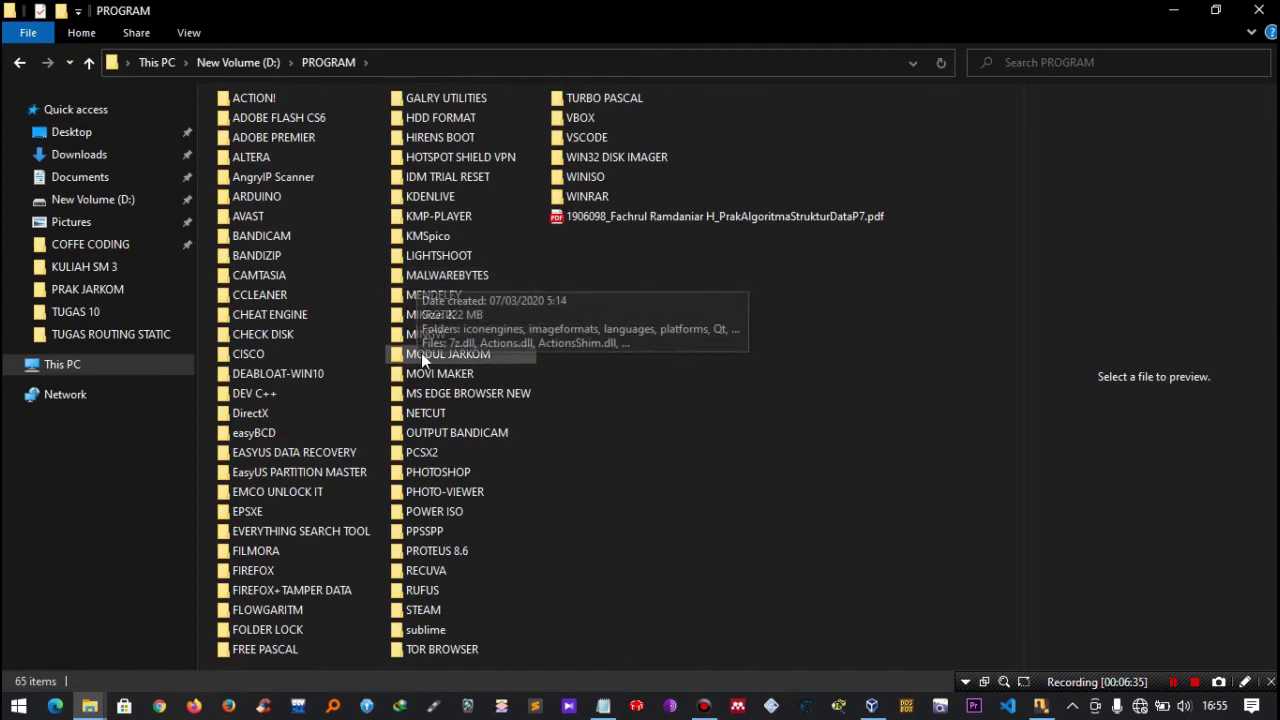
click(436, 316)
double_click(436, 316)
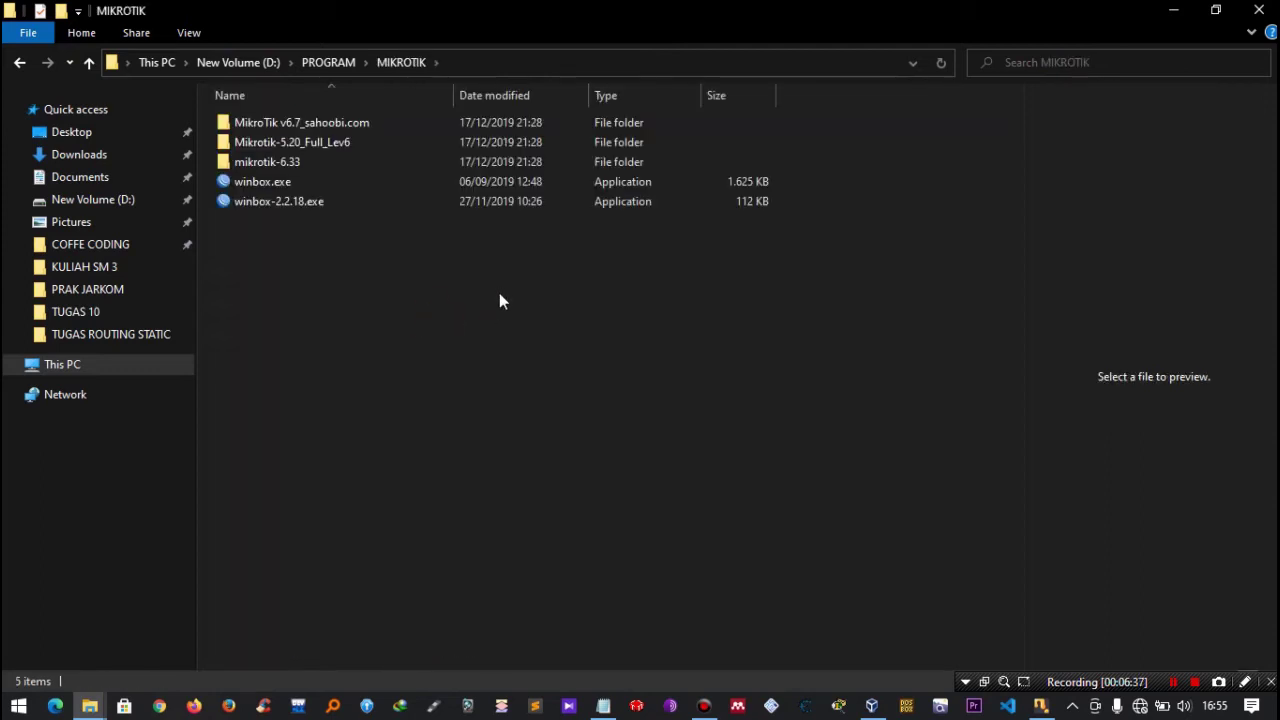
double_click(285, 201)
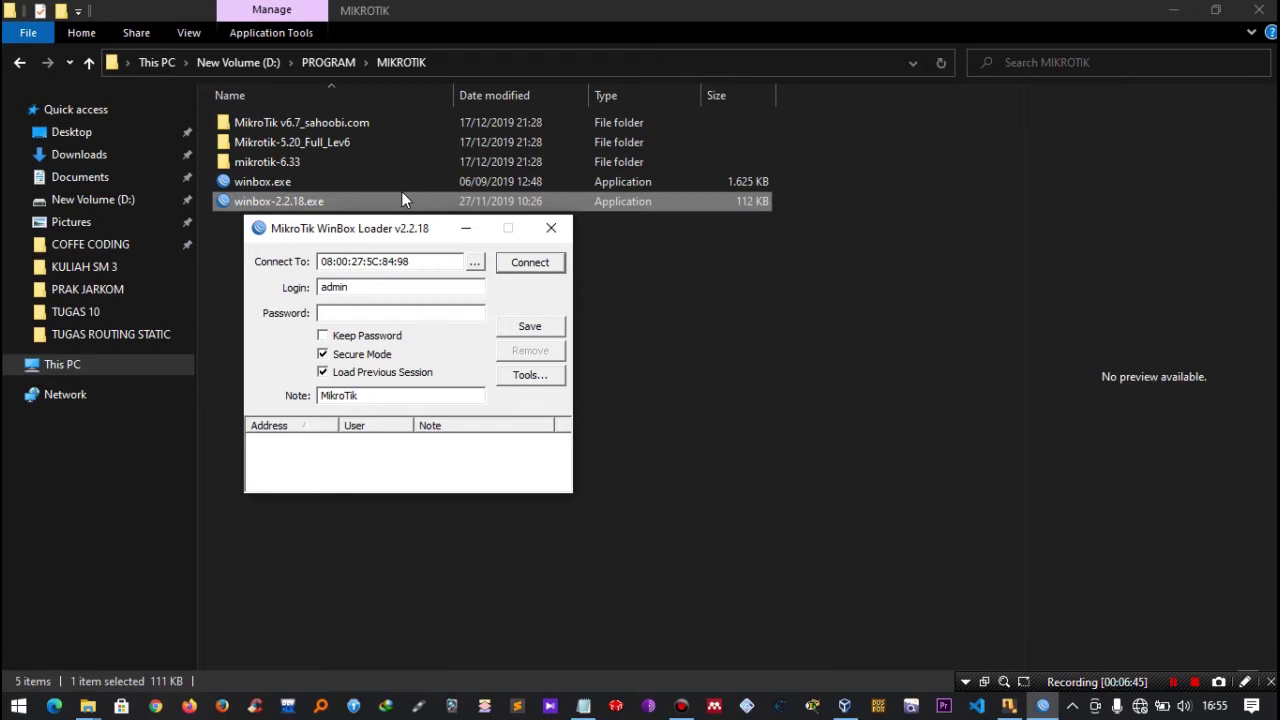
Minimize File Explorer, start WinBox's router discovery and allow winbox-2.2.18.exe through Windows Defender Firewall on public networks.
click(1176, 10)
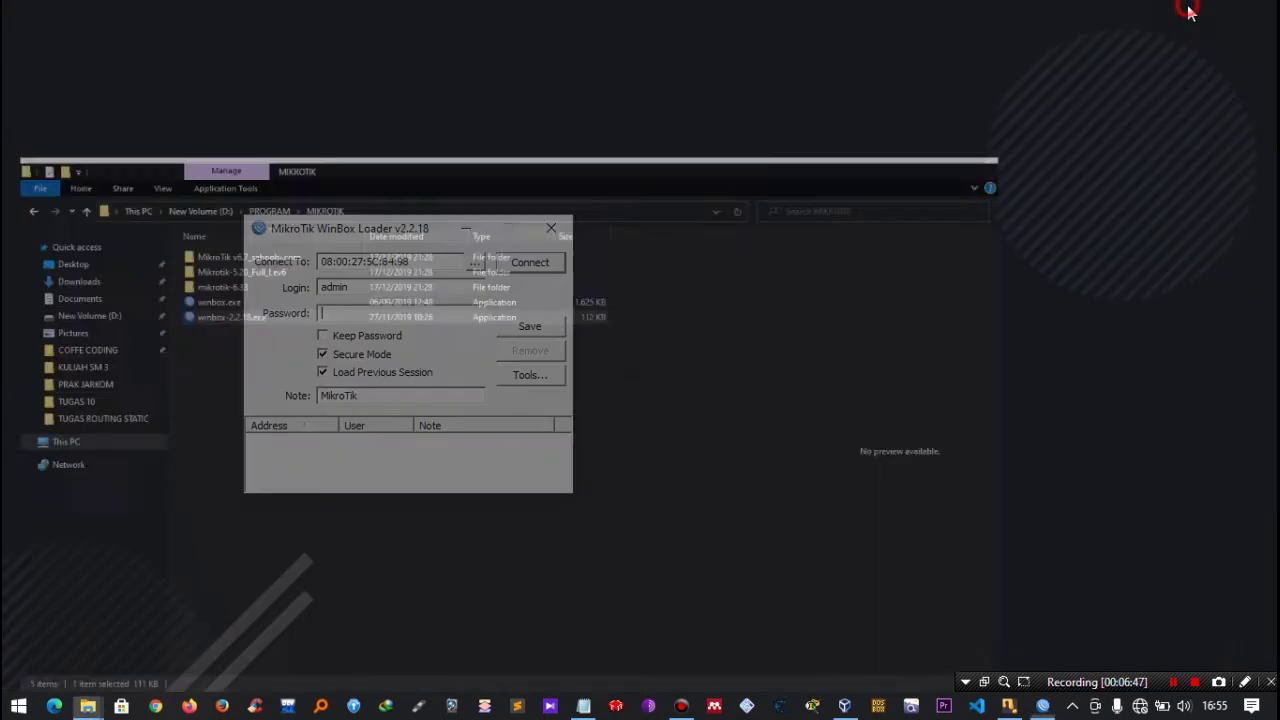
drag(385, 237, 491, 160)
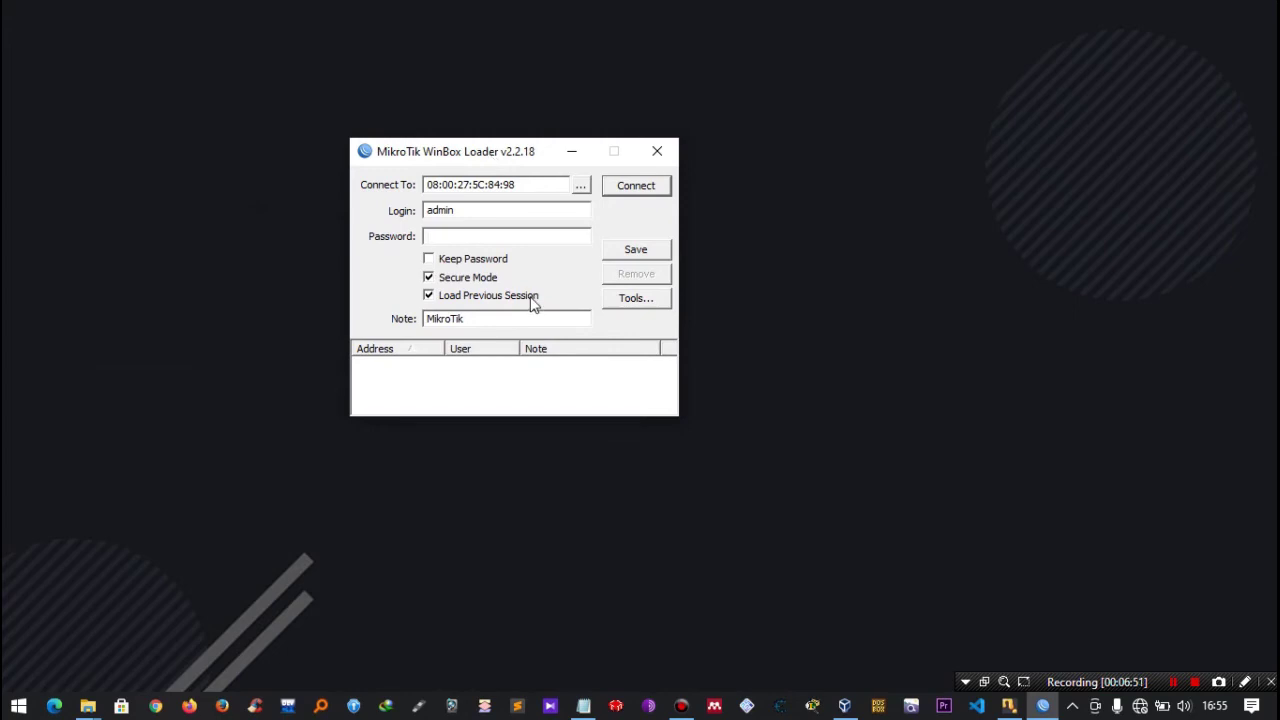
click(580, 186)
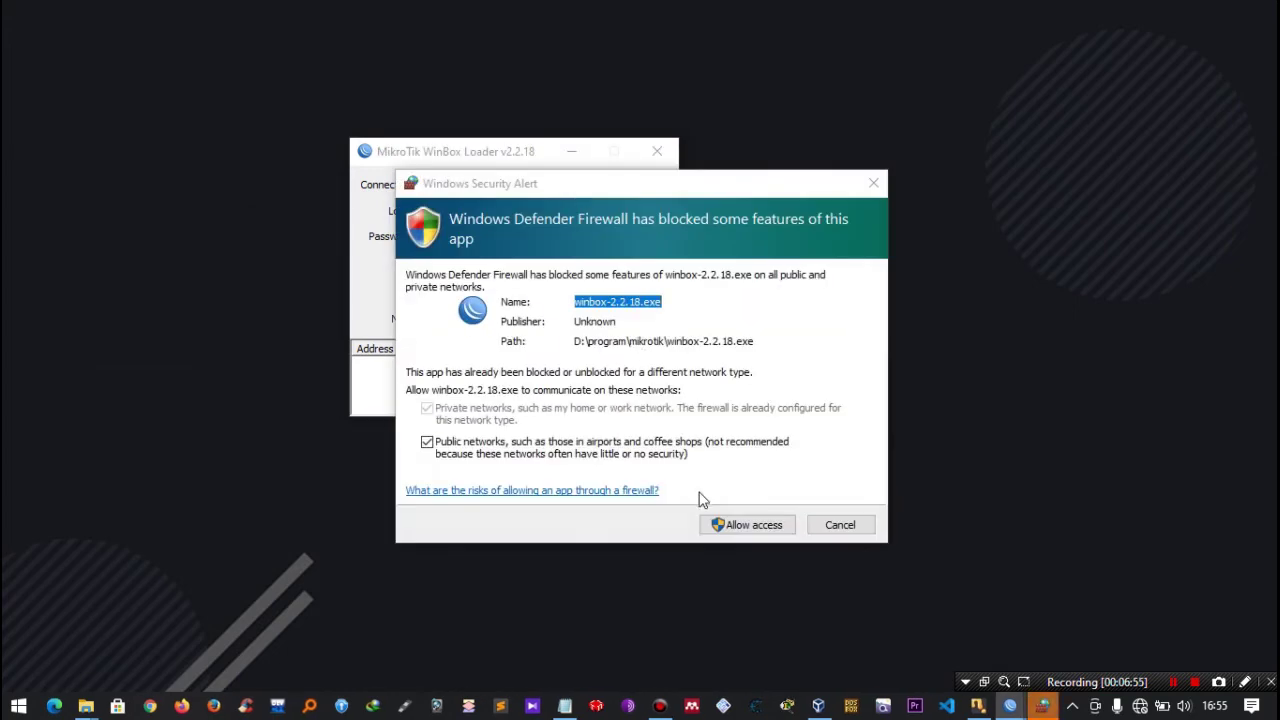
click(746, 525)
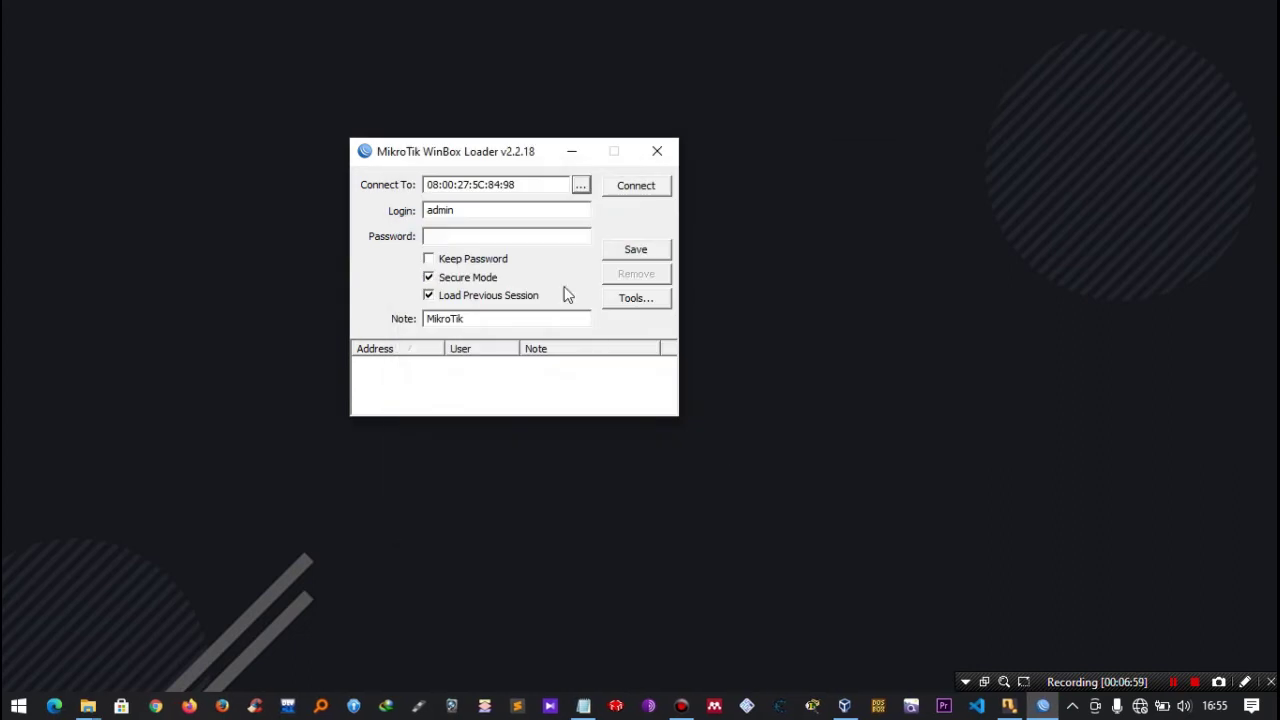
Select the discovered MikroTik router with MAC address 08:00:27:E4:D6:52 and connect to it as admin.
click(580, 187)
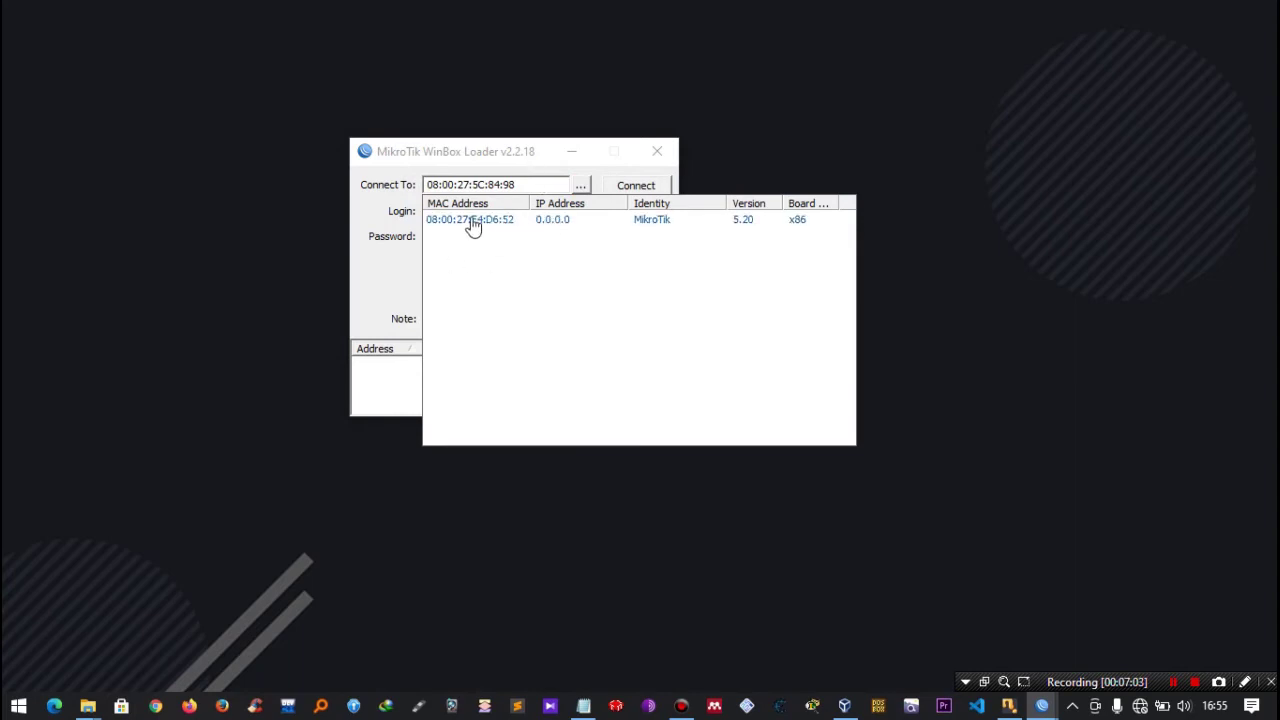
click(476, 221)
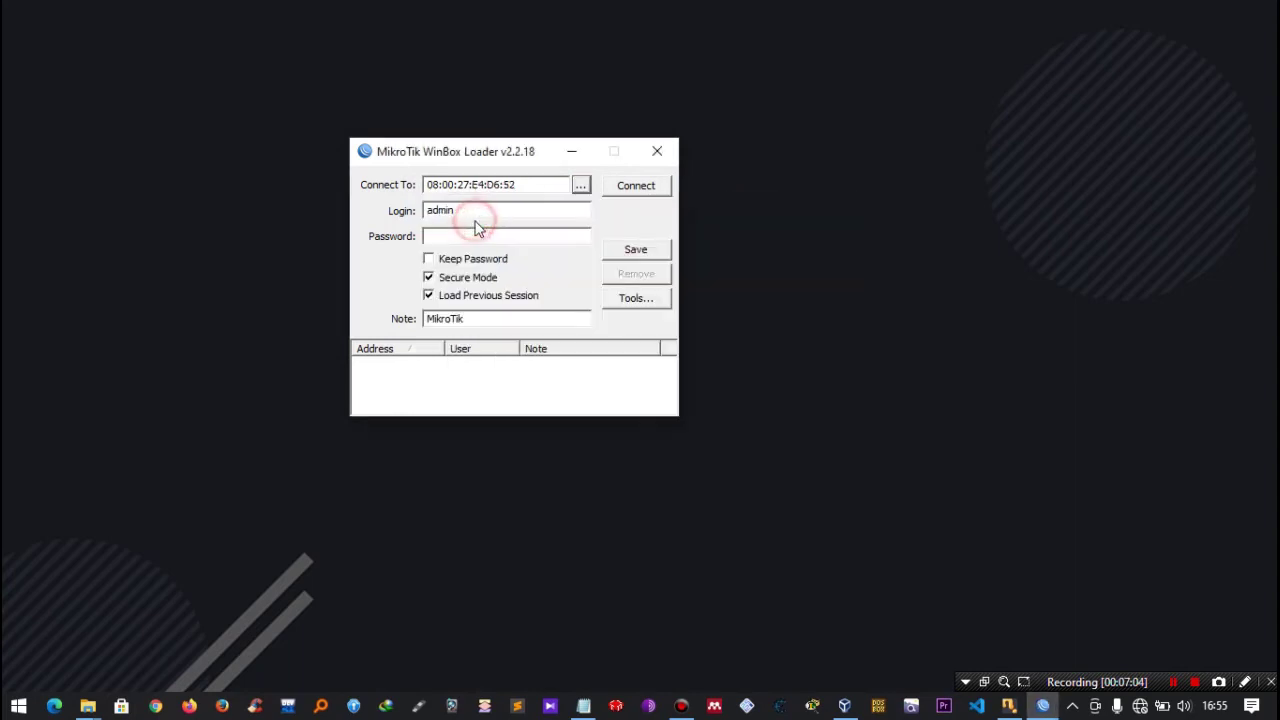
click(630, 190)
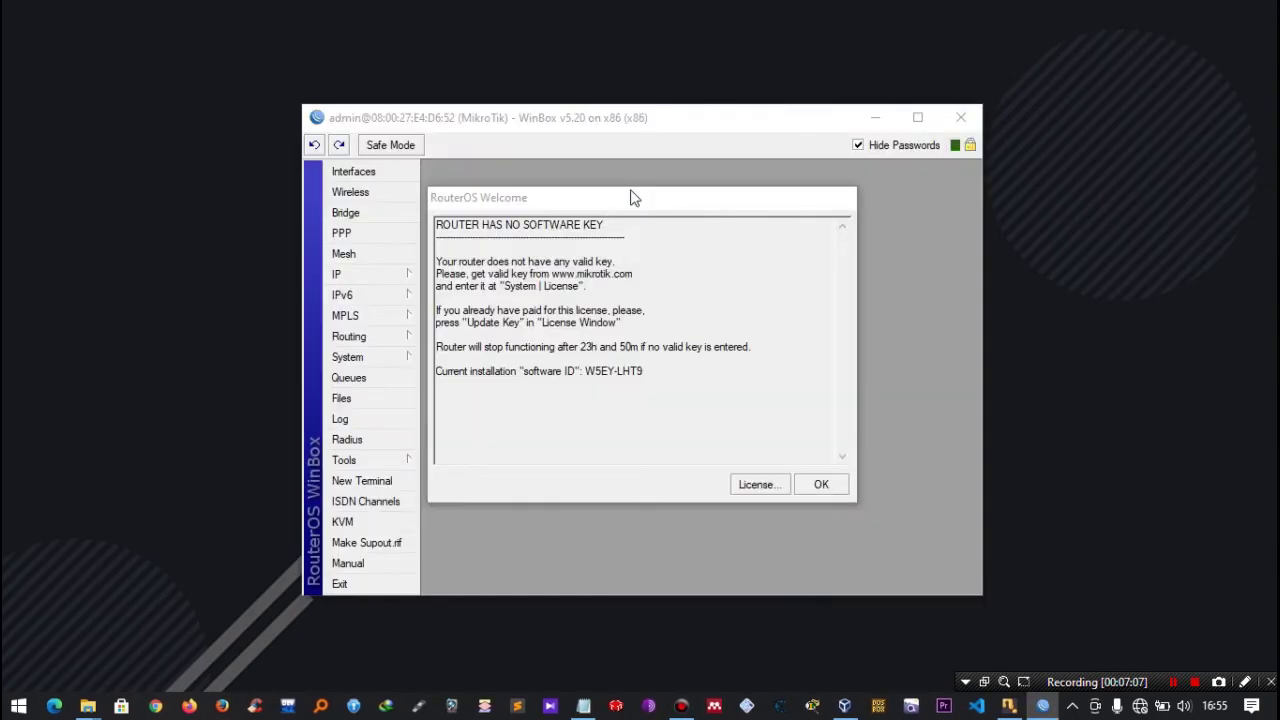
mouse_move(505, 125)
mouse_down()
mouse_move(537, 126)
mouse_move(503, 122)
mouse_up()
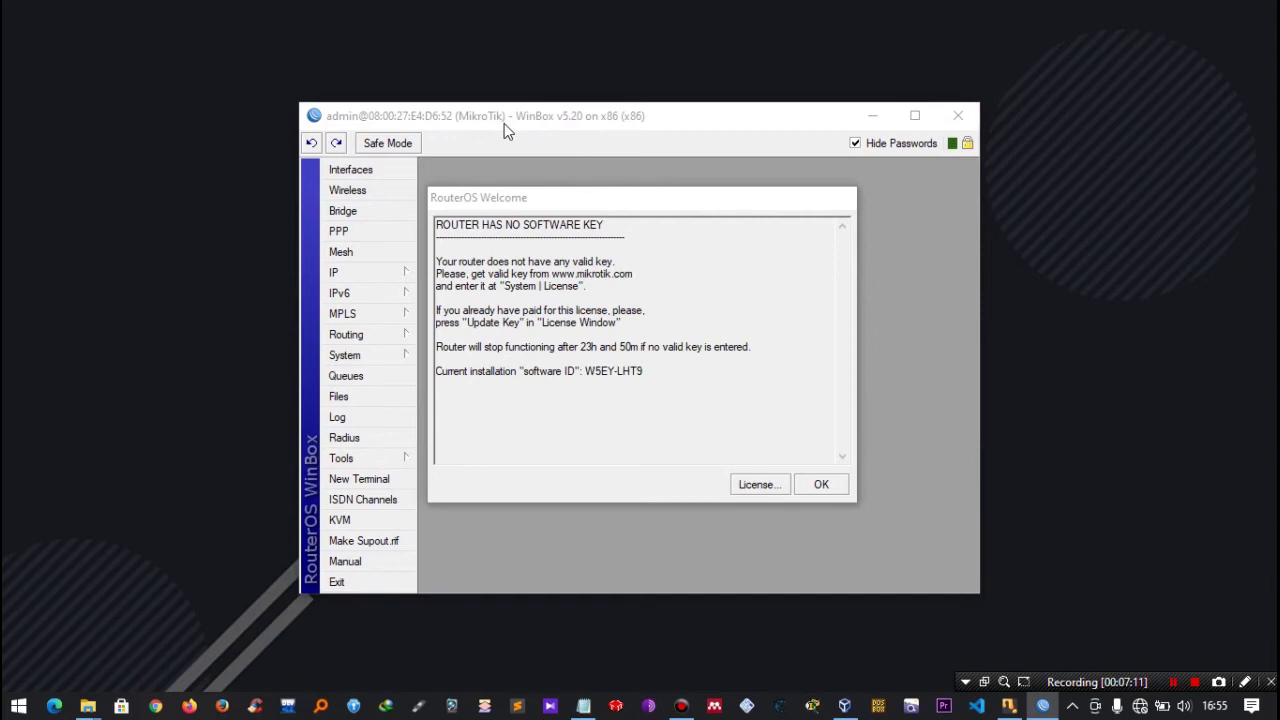
Open the router's License window and arrange it clear of the RouterOS Welcome message.
click(517, 197)
drag(517, 200, 546, 219)
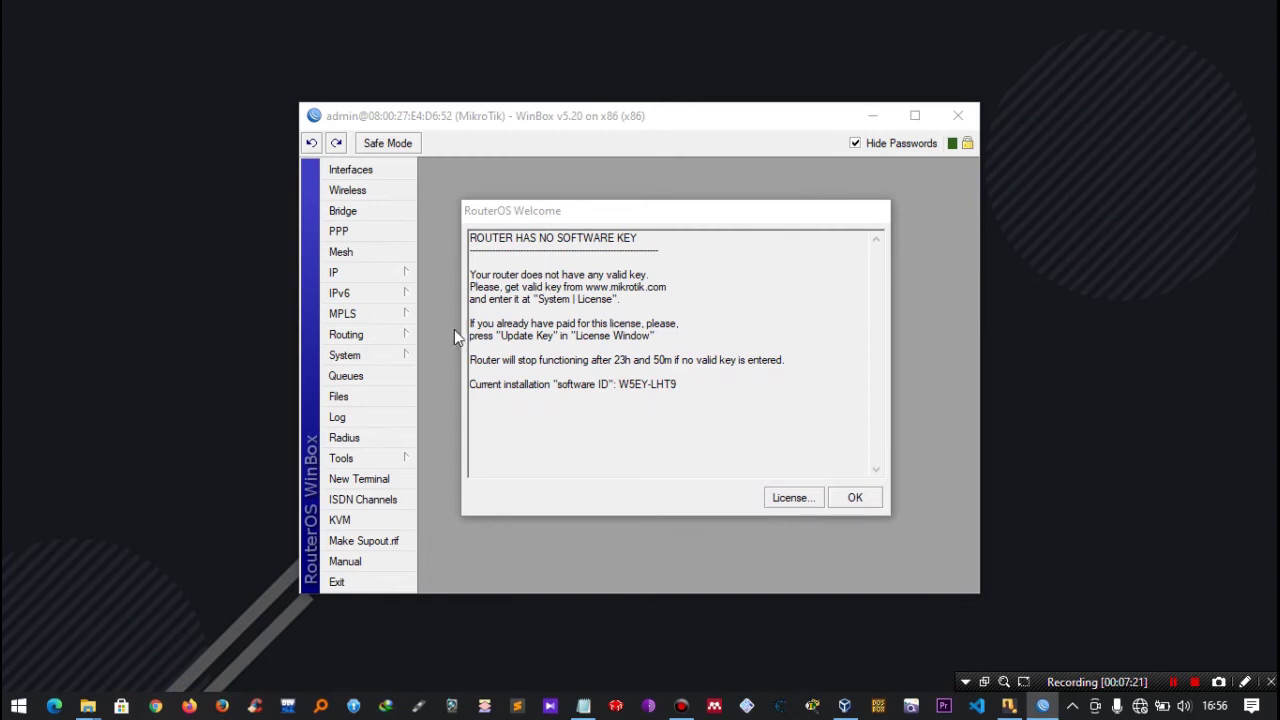
click(357, 356)
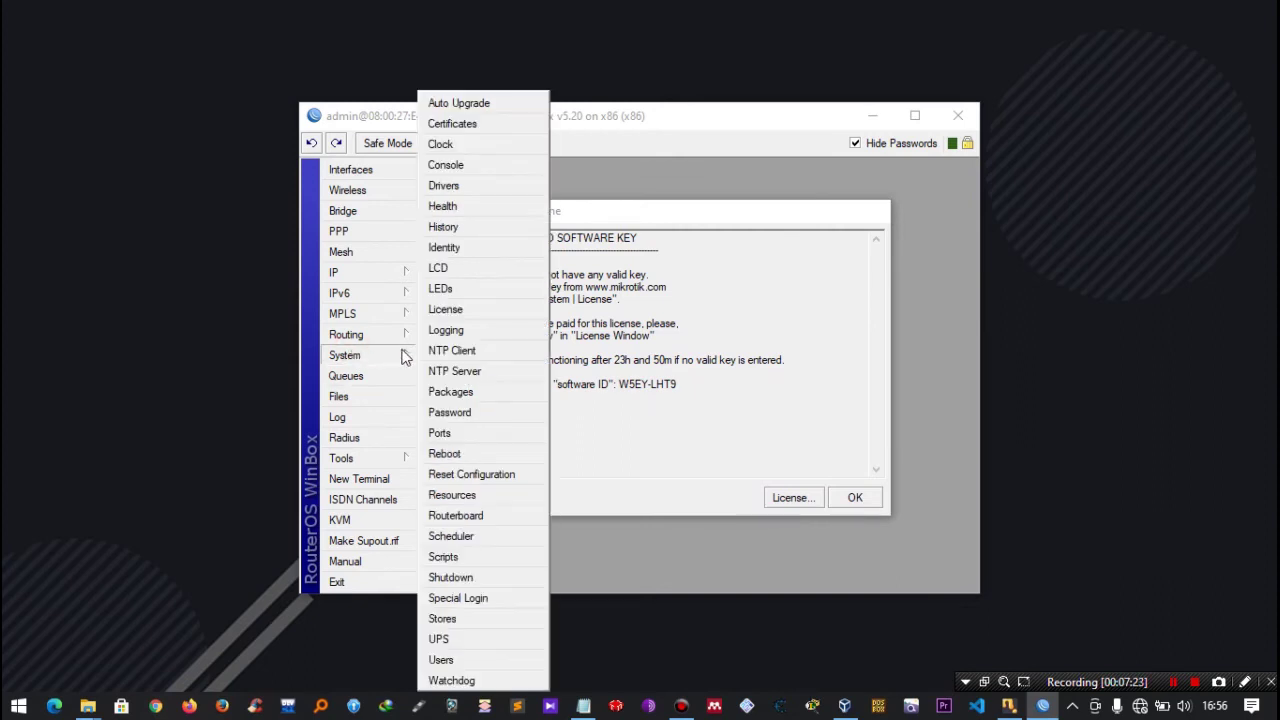
click(460, 311)
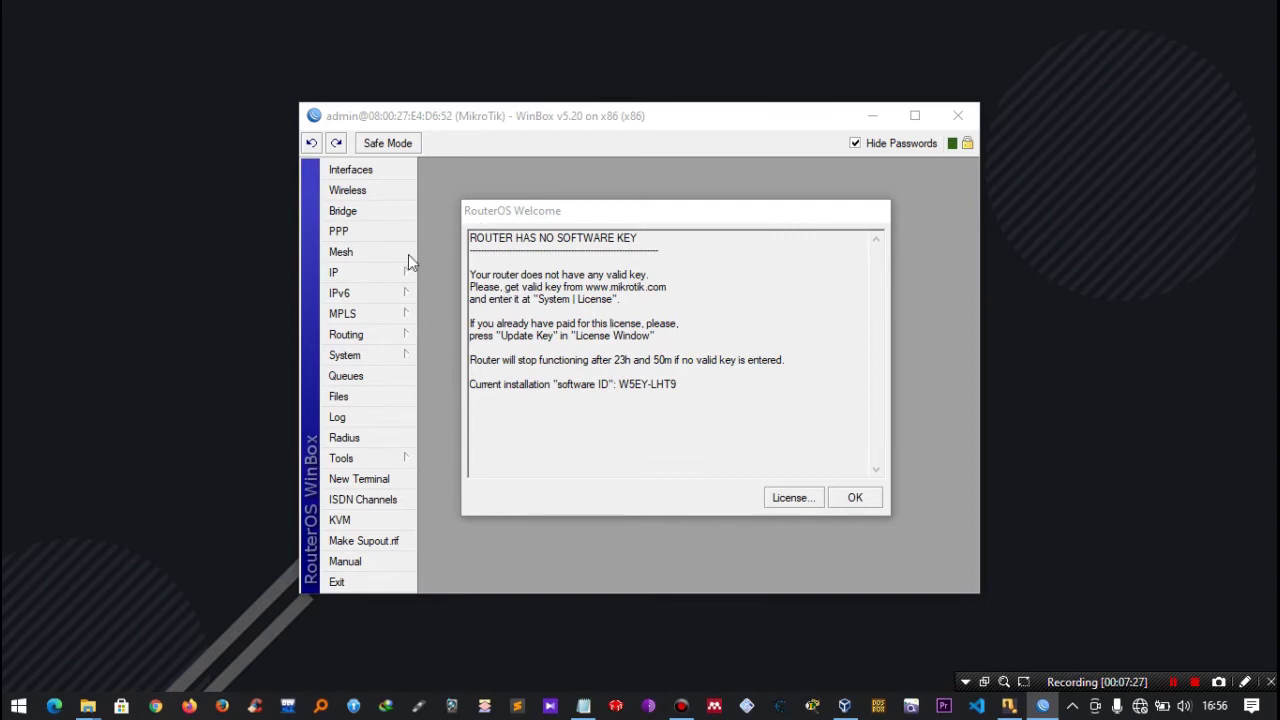
click(366, 352)
click(455, 310)
drag(558, 213, 570, 432)
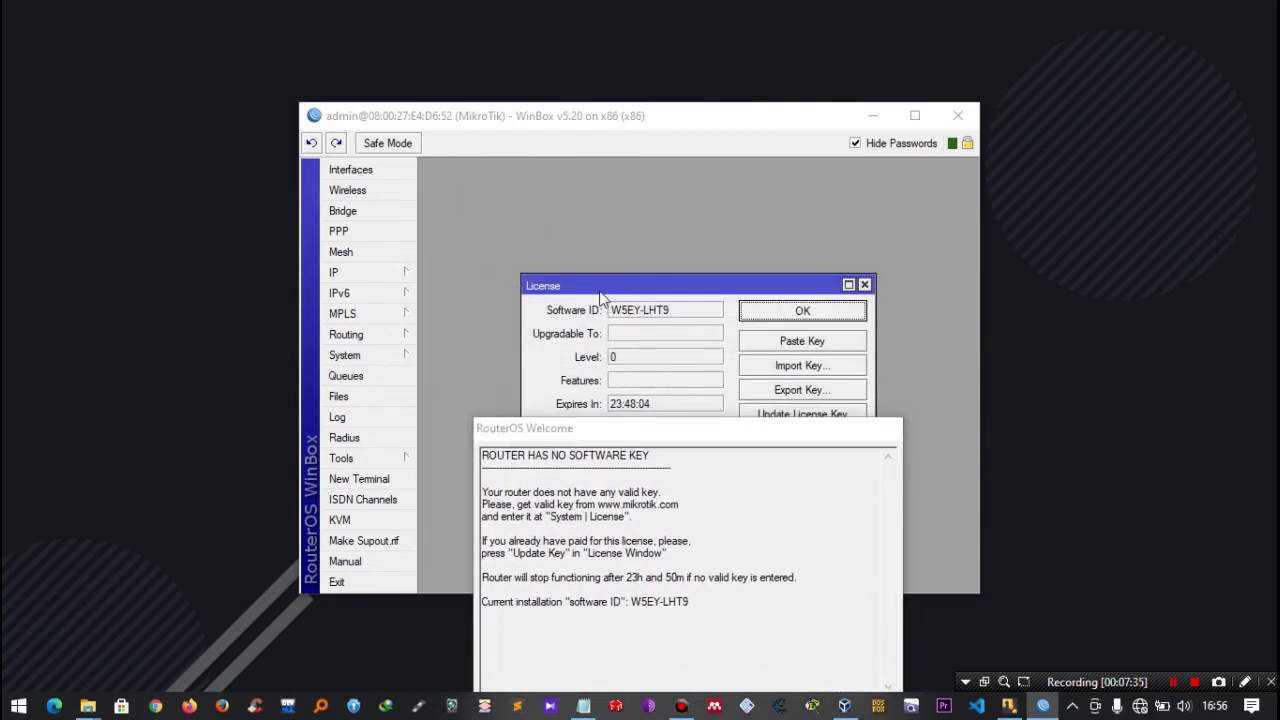
drag(594, 286, 548, 201)
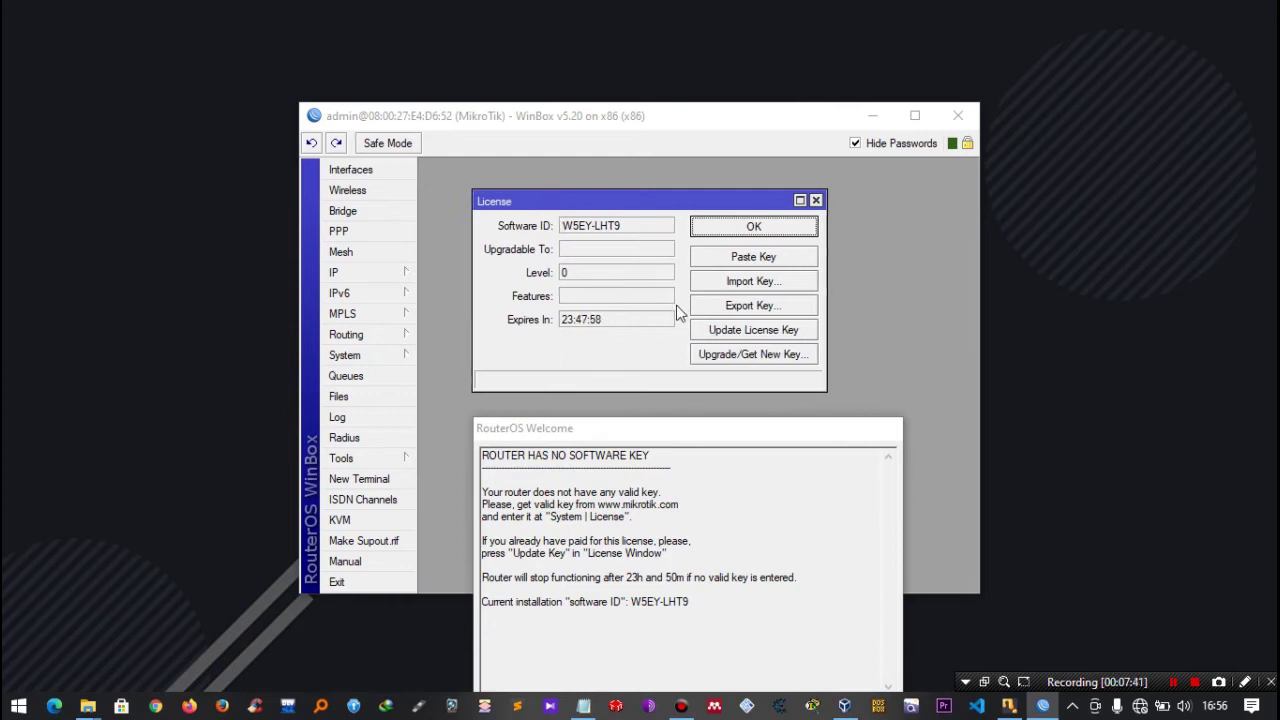
Import the router's licence key from the KEY file in the licença level6 folder, then close the License window and WinBox.
click(730, 282)
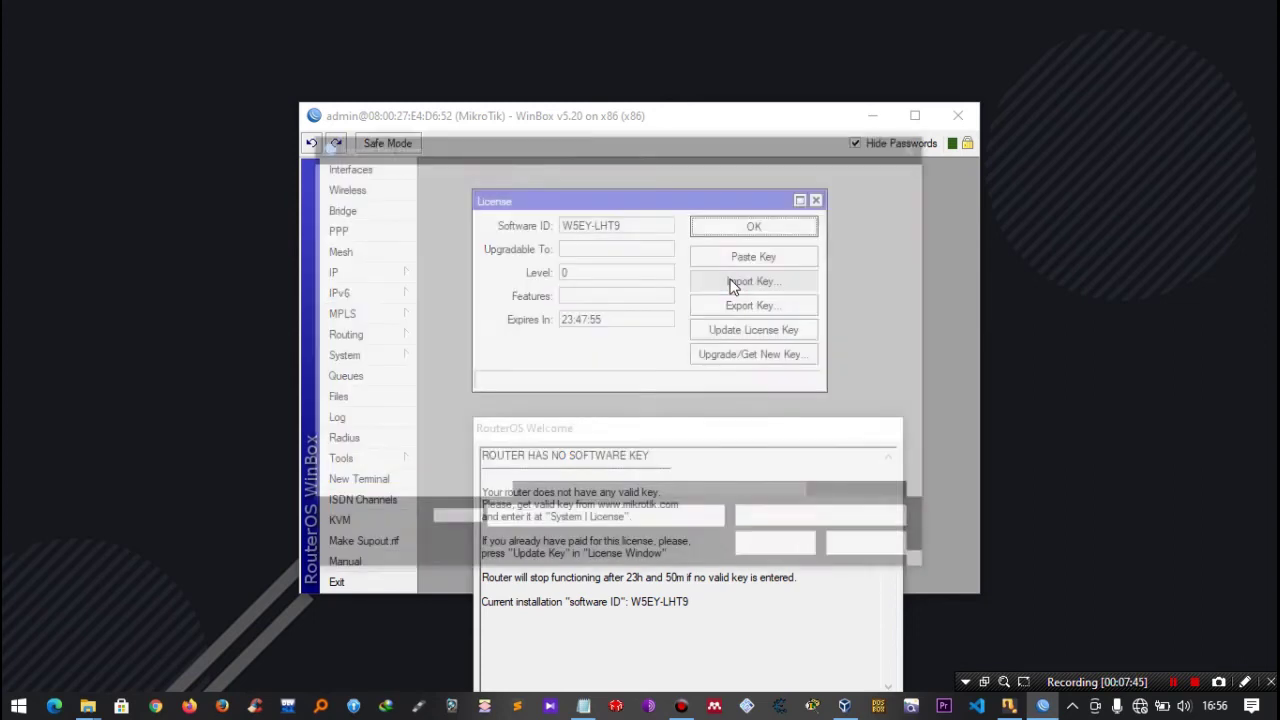
click(557, 267)
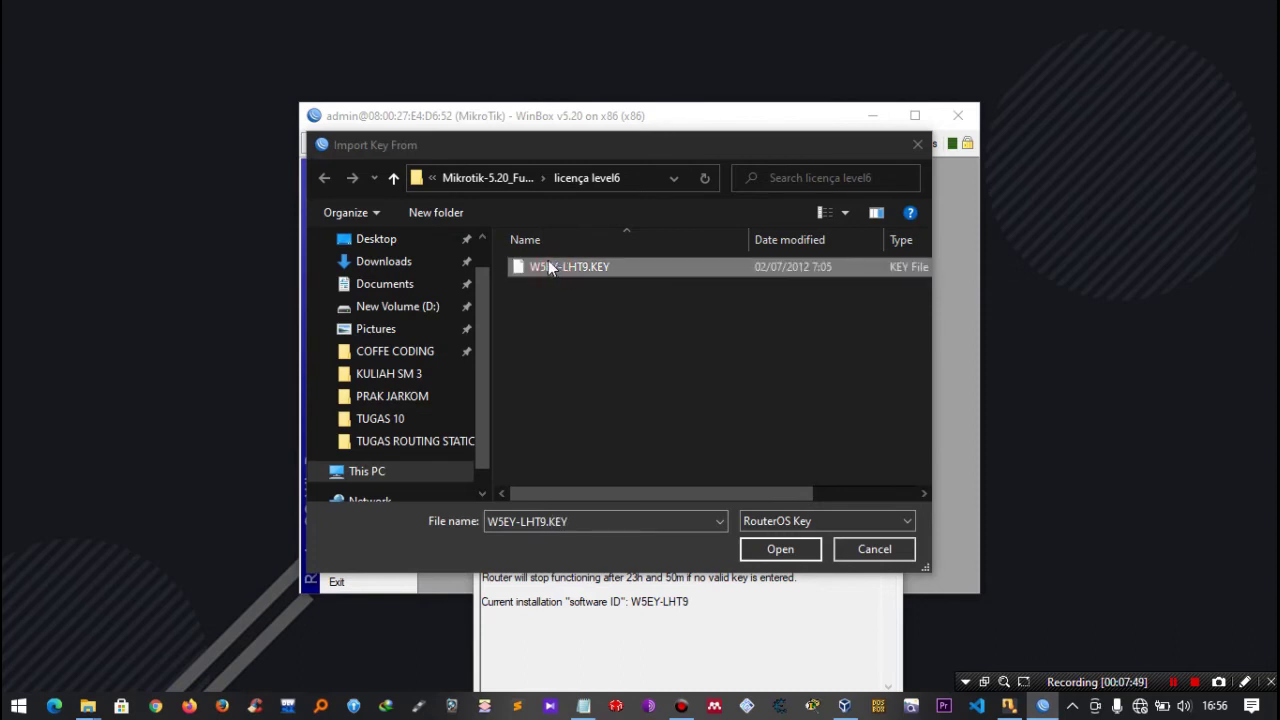
double_click(549, 265)
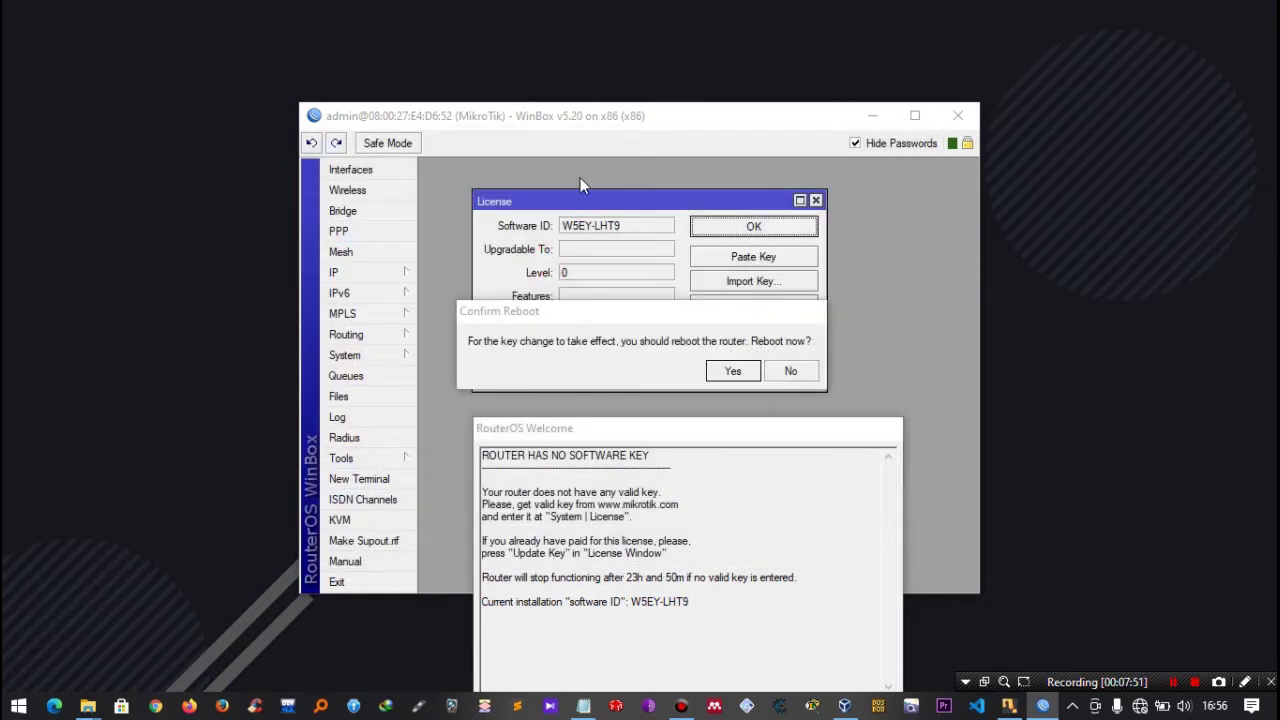
click(815, 200)
click(951, 117)
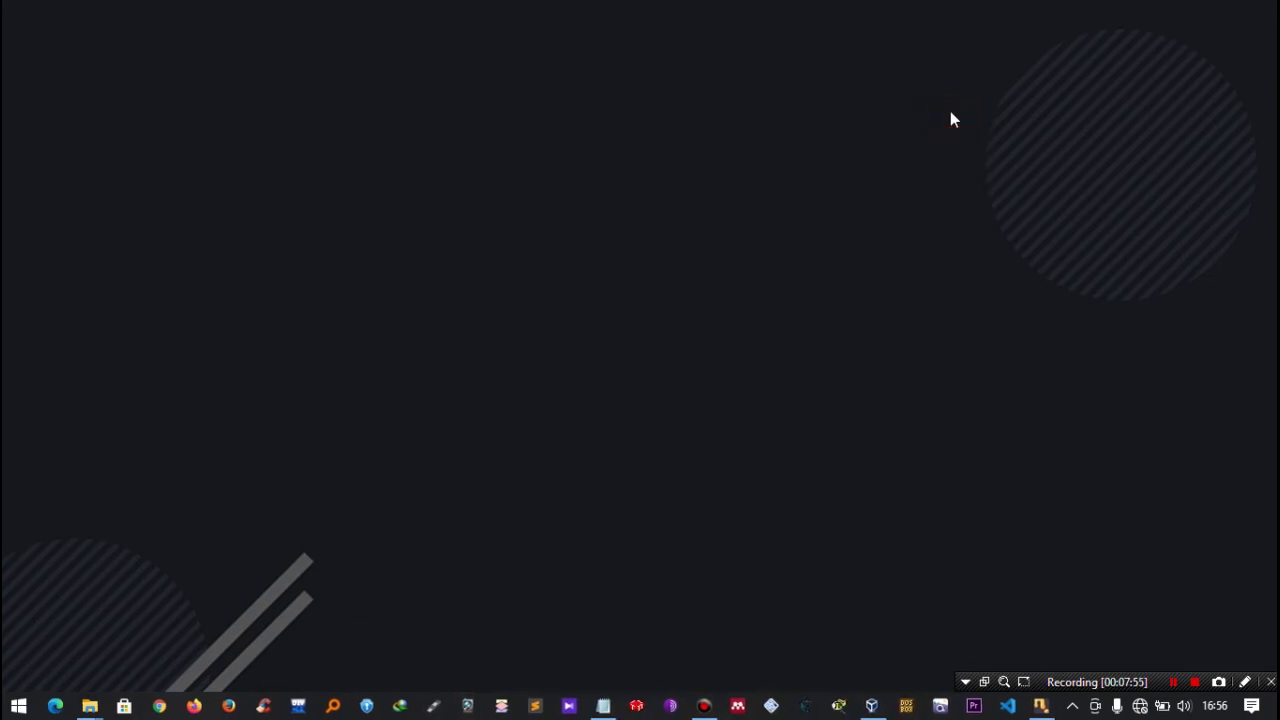
Relaunch winbox-2.2.18.exe from the MIKROTIK folder in File Explorer and reconnect to router 08:00:27:E4:D6:52 as admin.
key(alt+Tab)
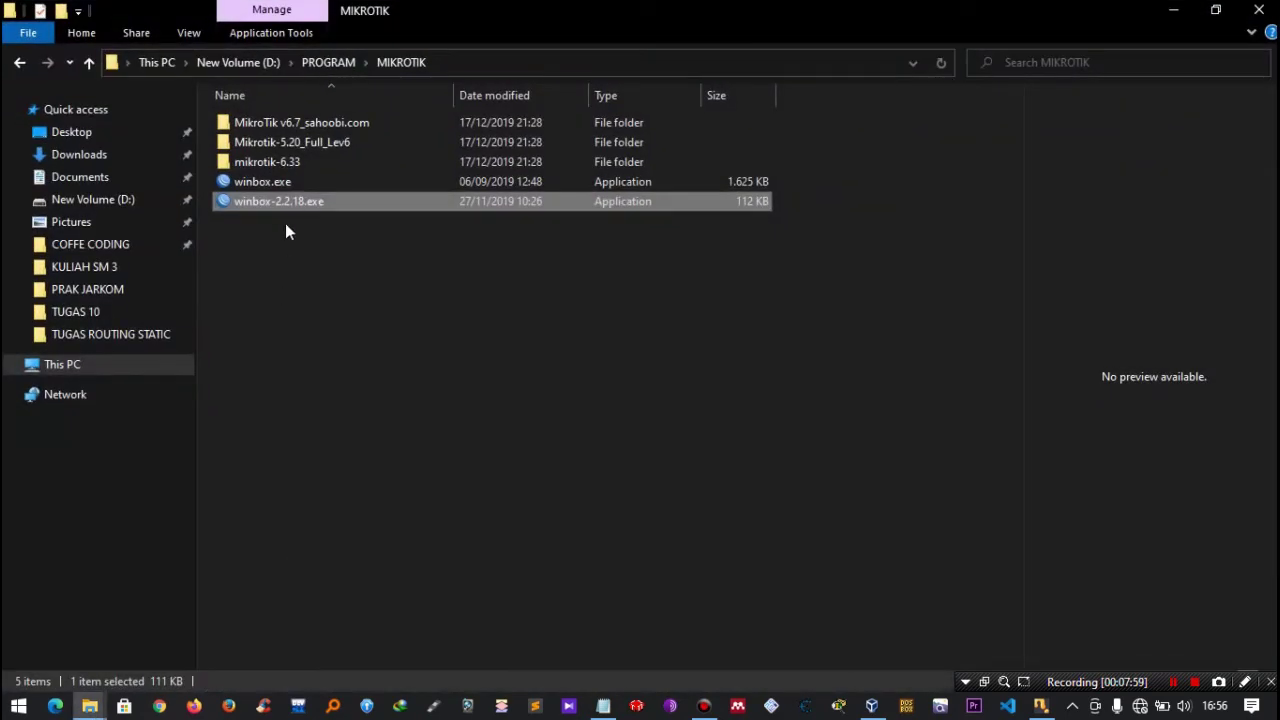
double_click(262, 201)
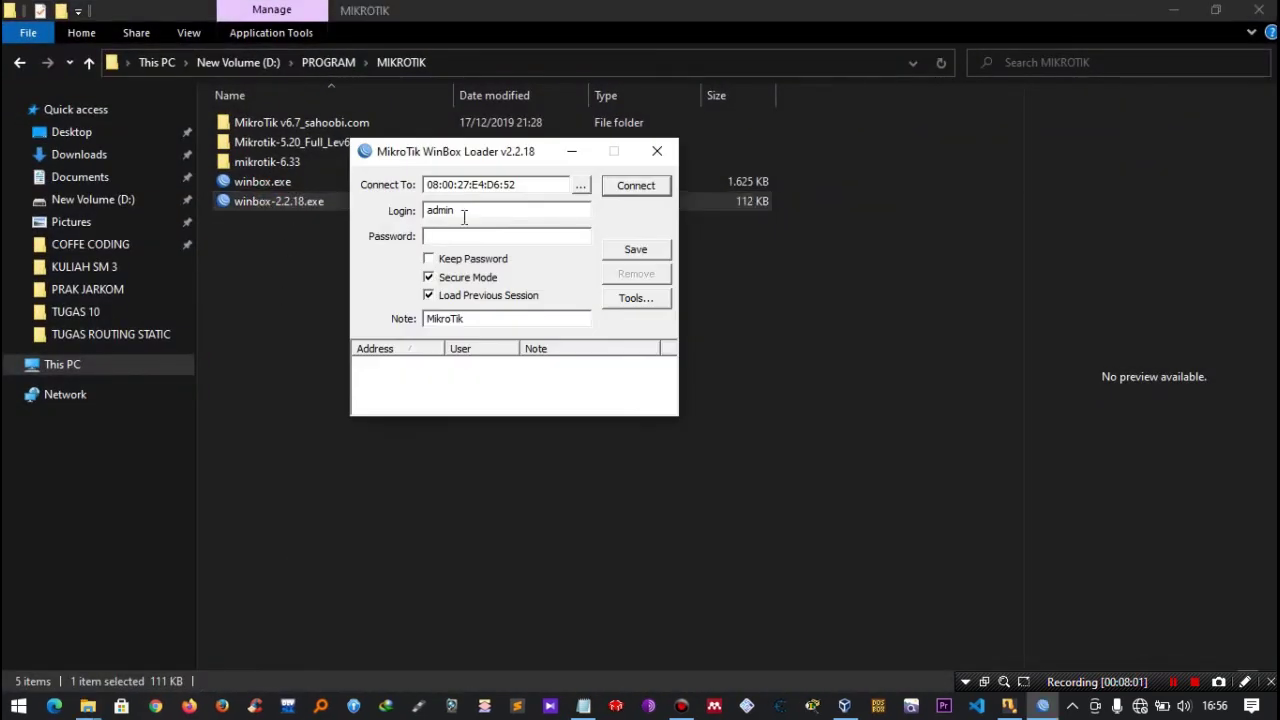
click(580, 186)
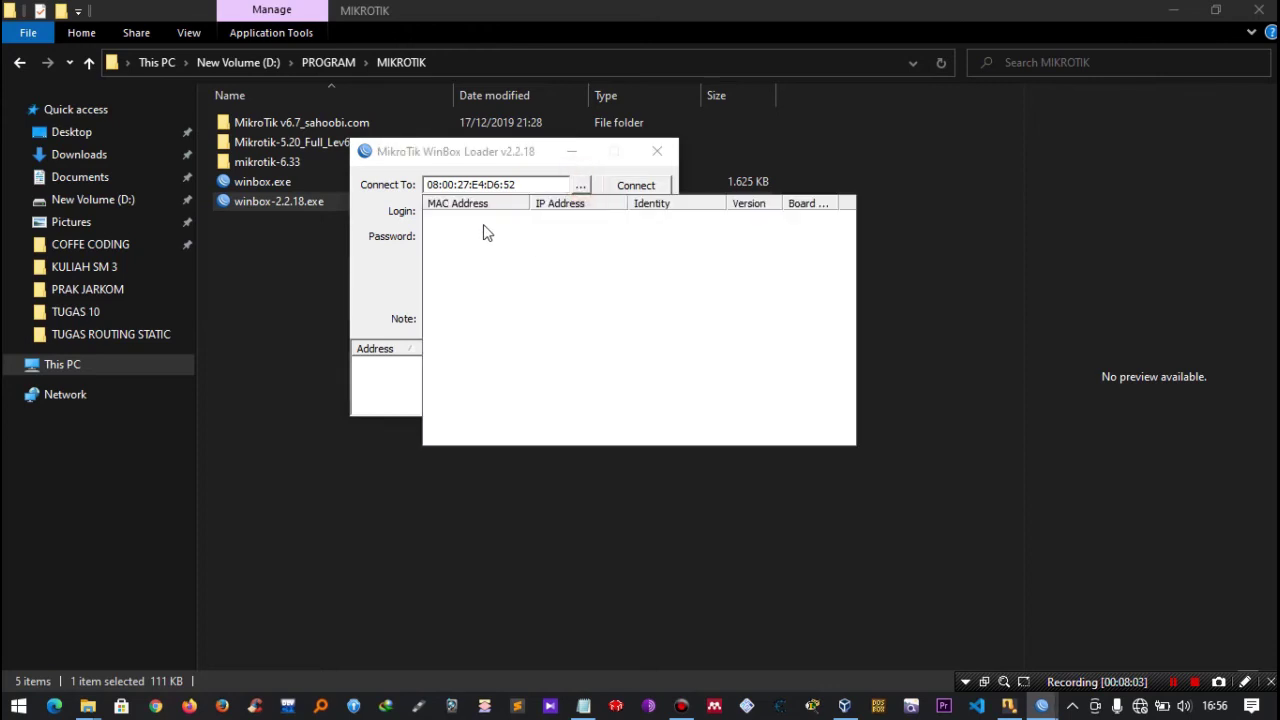
click(486, 218)
click(634, 186)
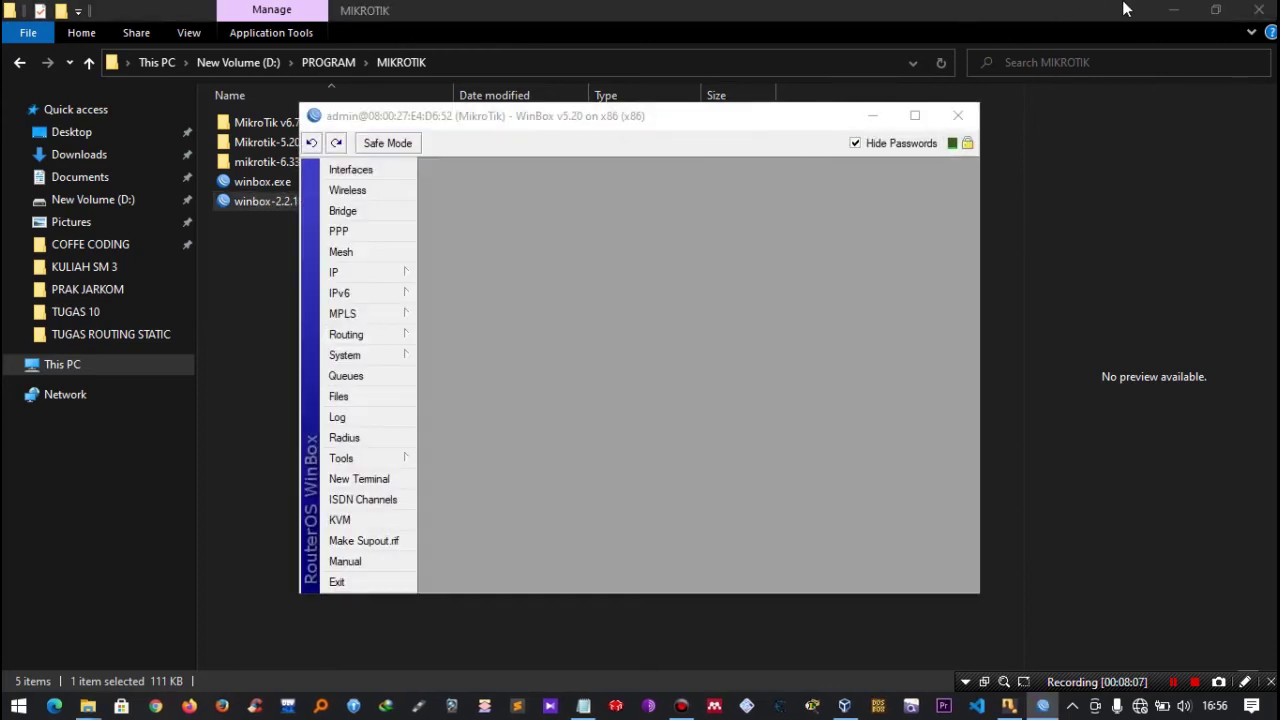
Minimize File Explorer and maximize the WinBox window.
double_click(1178, 9)
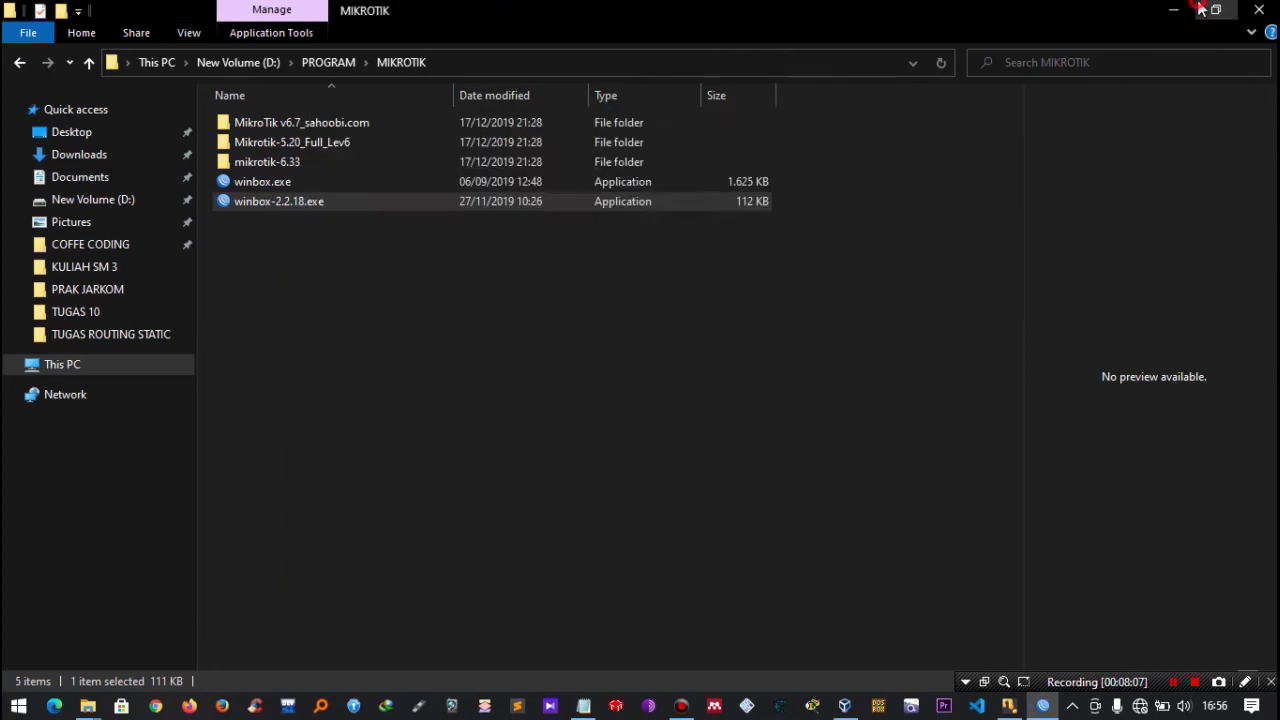
click(1077, 137)
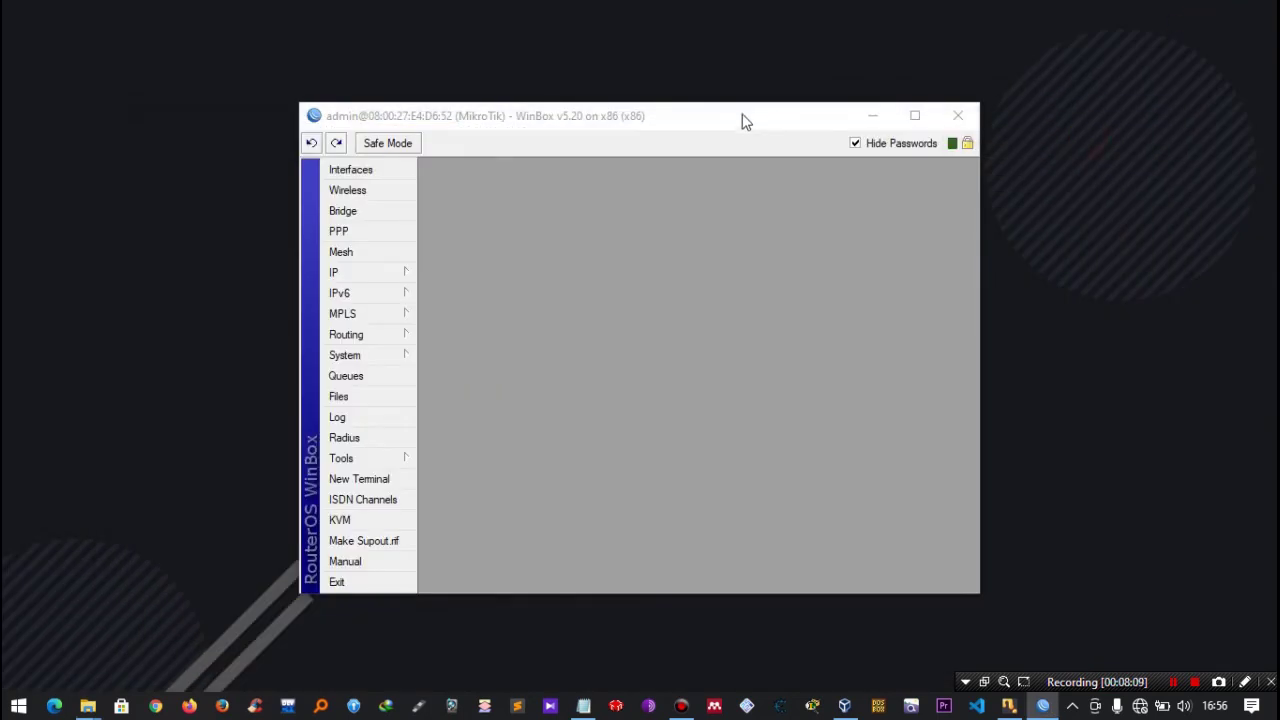
double_click(743, 115)
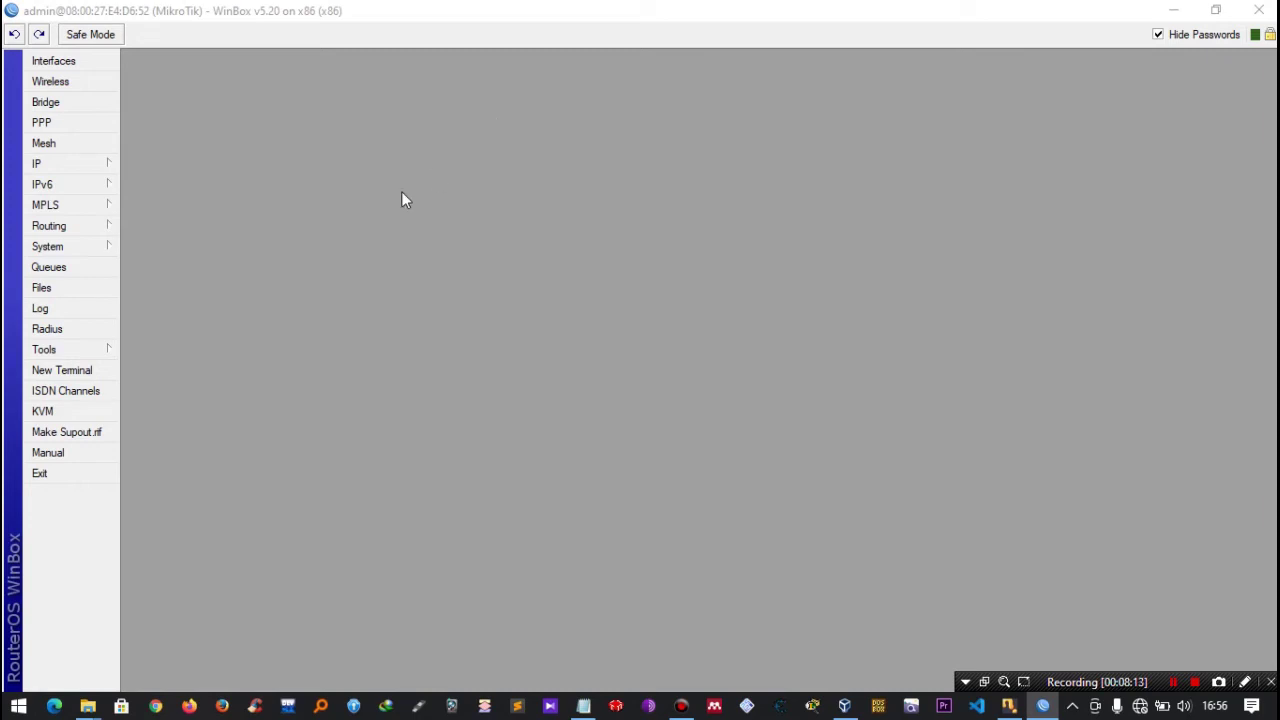
Open a new WinBox terminal near the main menu list and bring up the Notepad command notes beside it.
click(95, 370)
drag(530, 190, 237, 77)
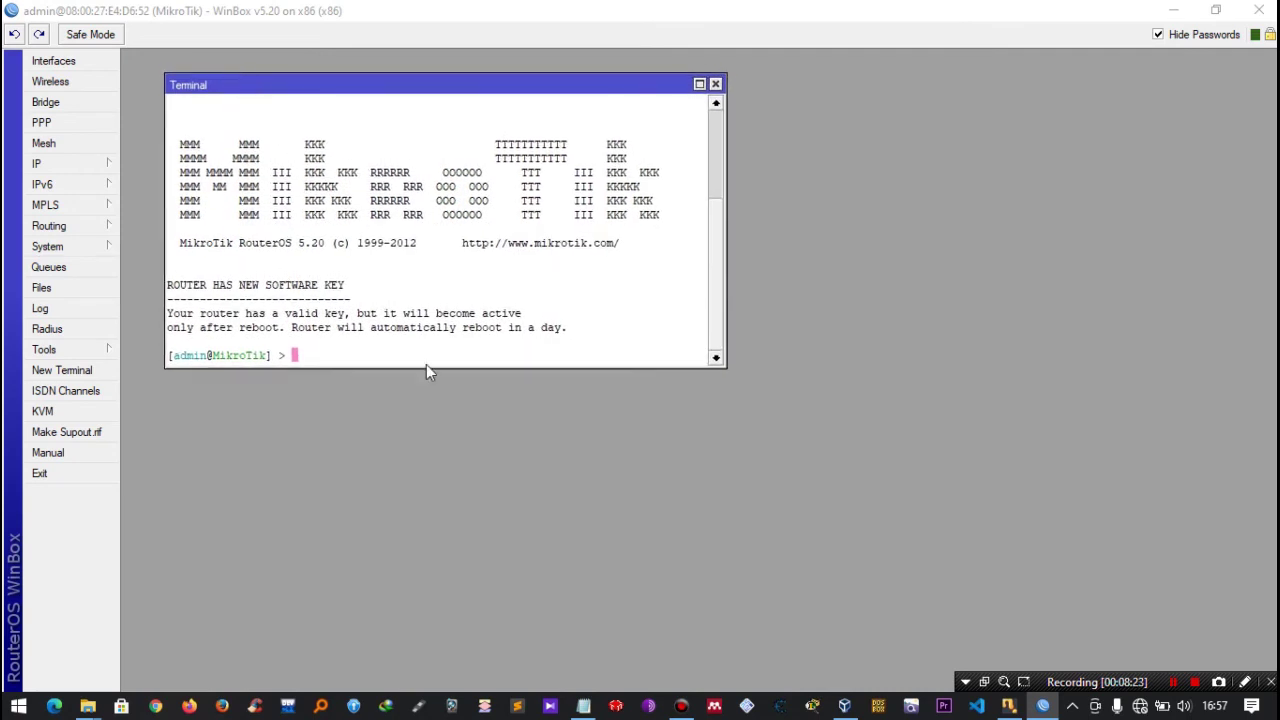
click(583, 706)
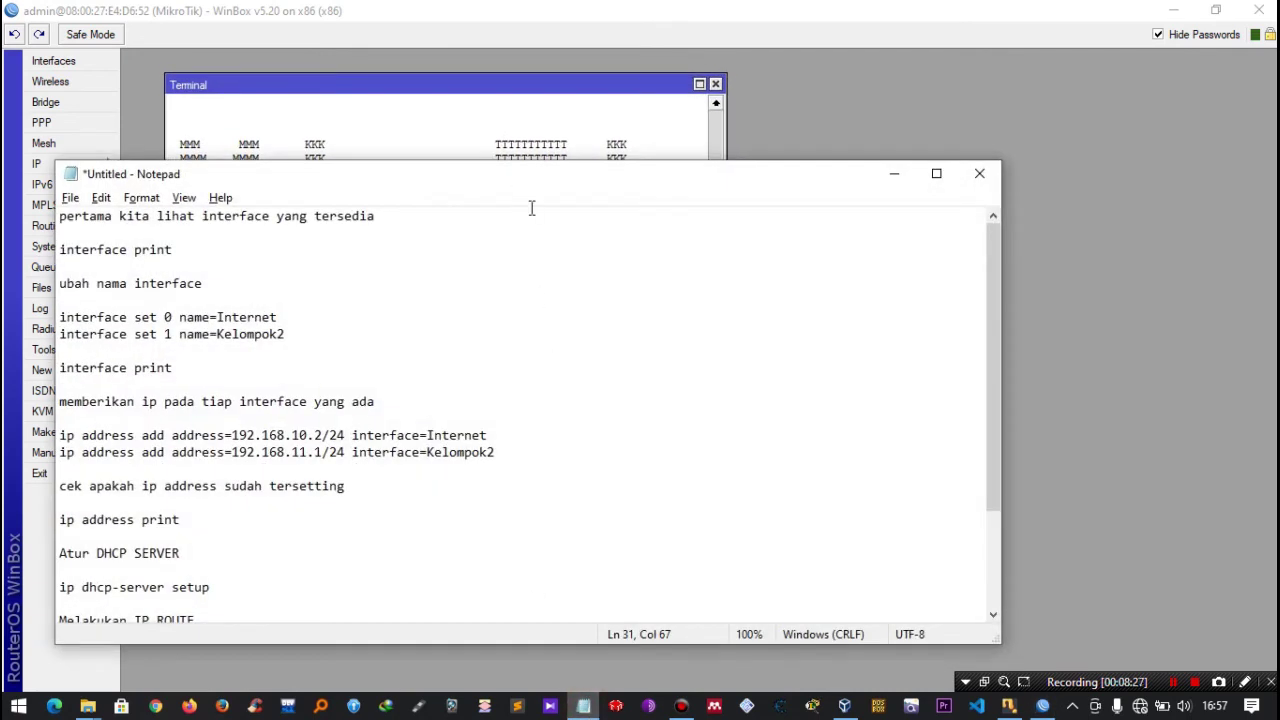
drag(457, 177, 943, 157)
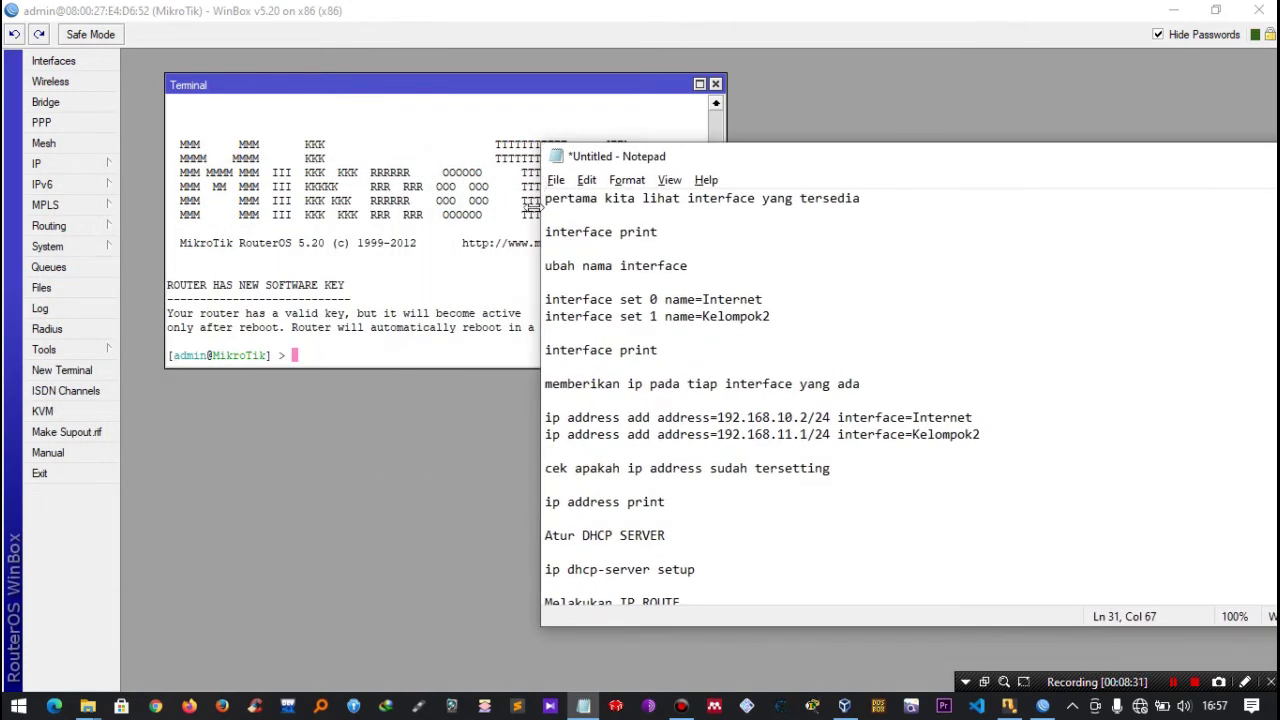
List the router's available interfaces in the WinBox terminal with "interface print".
click(412, 346)
text(interface print)
key(Return)
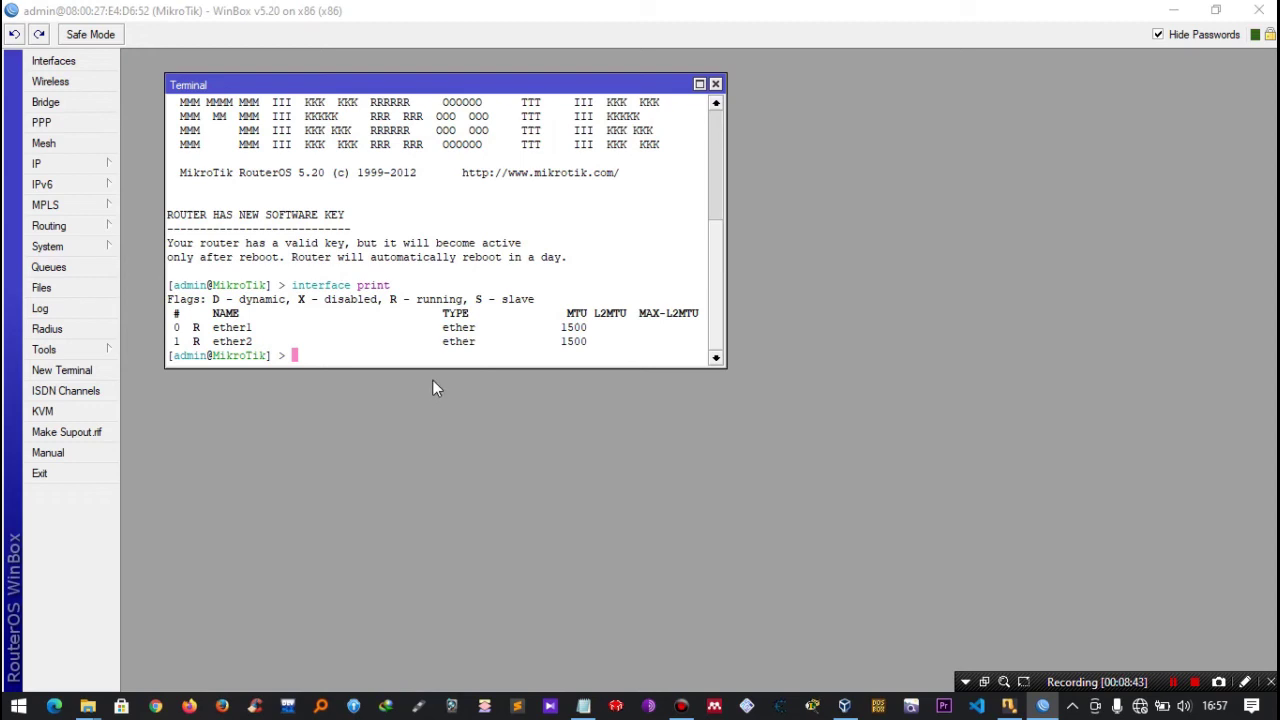
Following the Notepad notes, rename interface 0 with the terminal command "interface set 0 name=Internet".
key(alt+Tab)
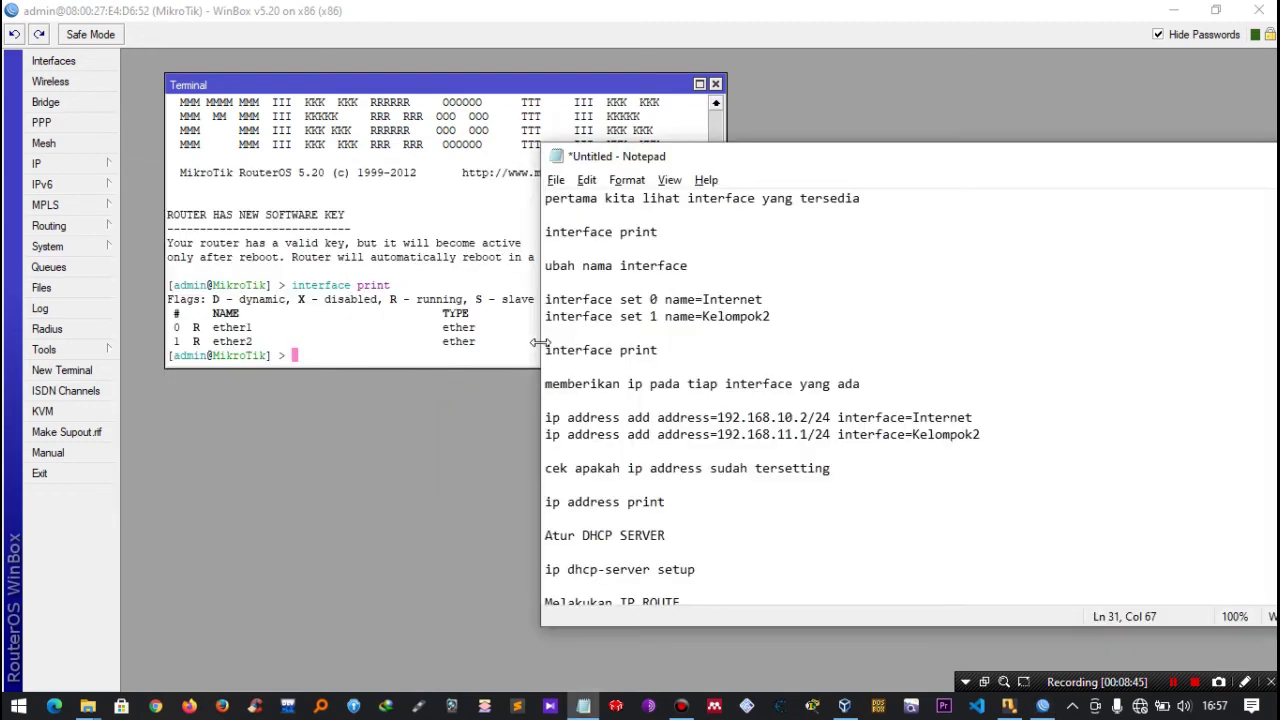
click(407, 364)
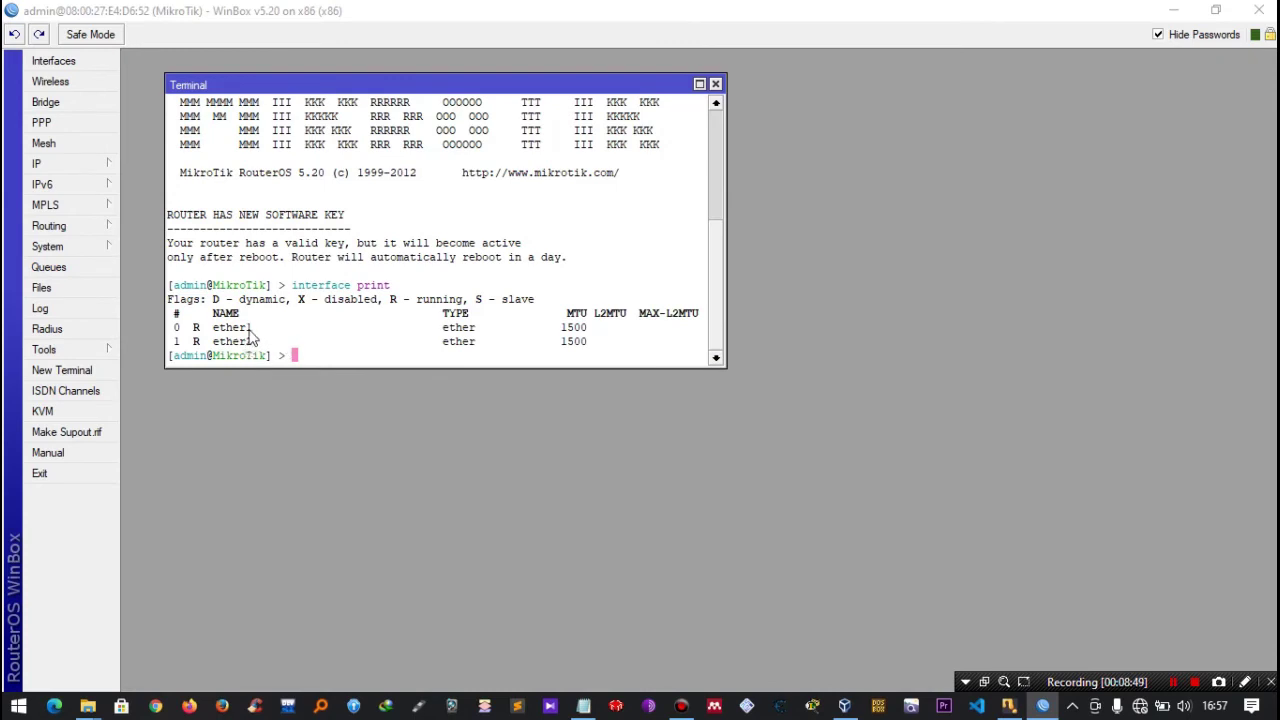
key(alt+Tab)
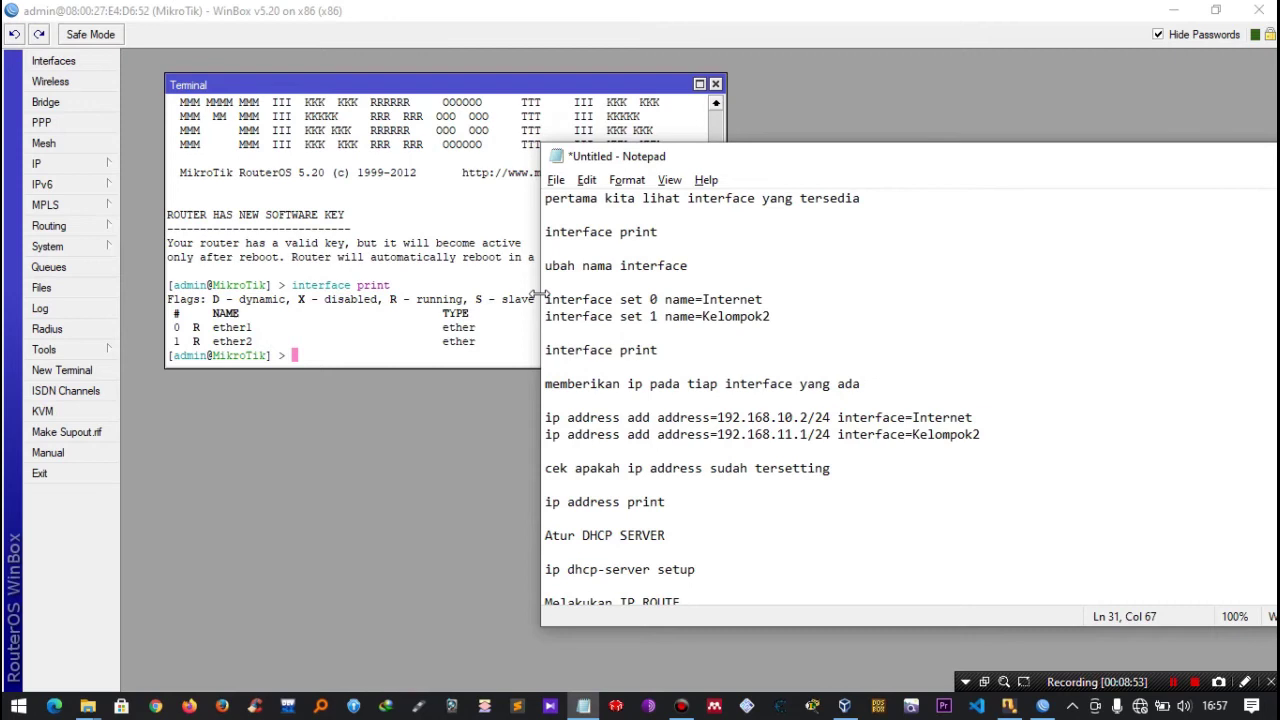
click(405, 354)
text(interface set 0)
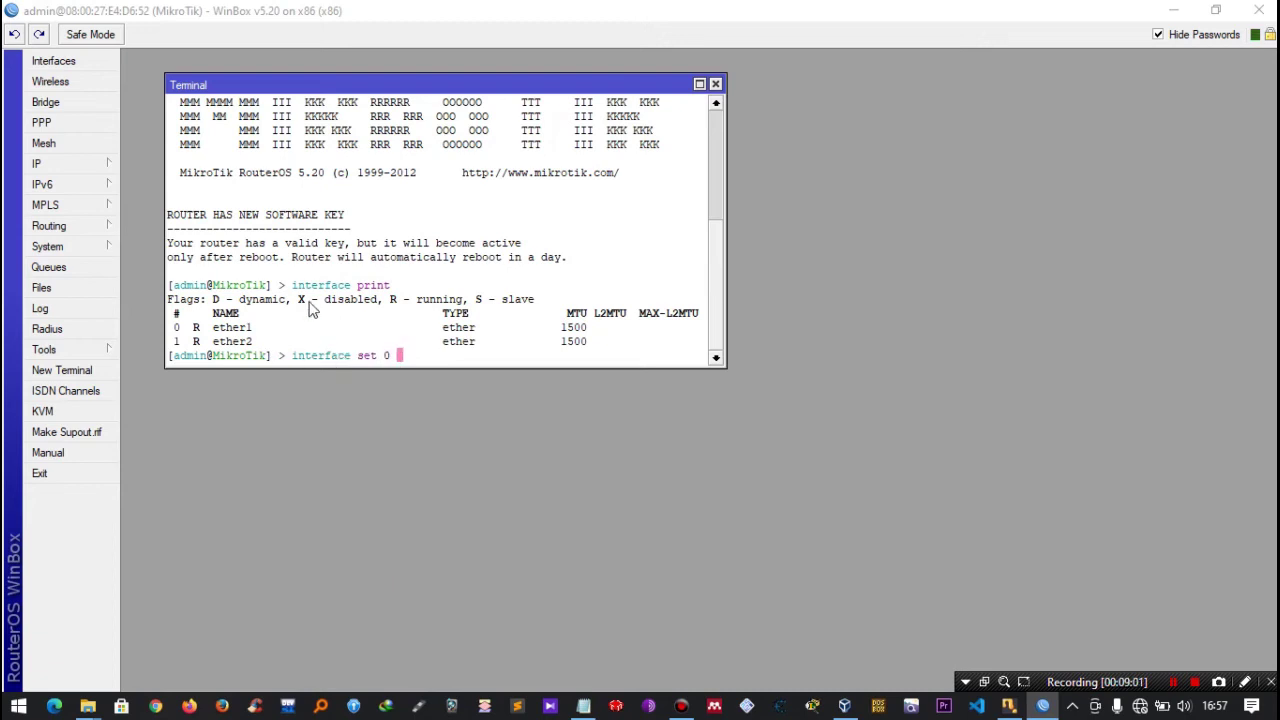
key(alt+Tab)
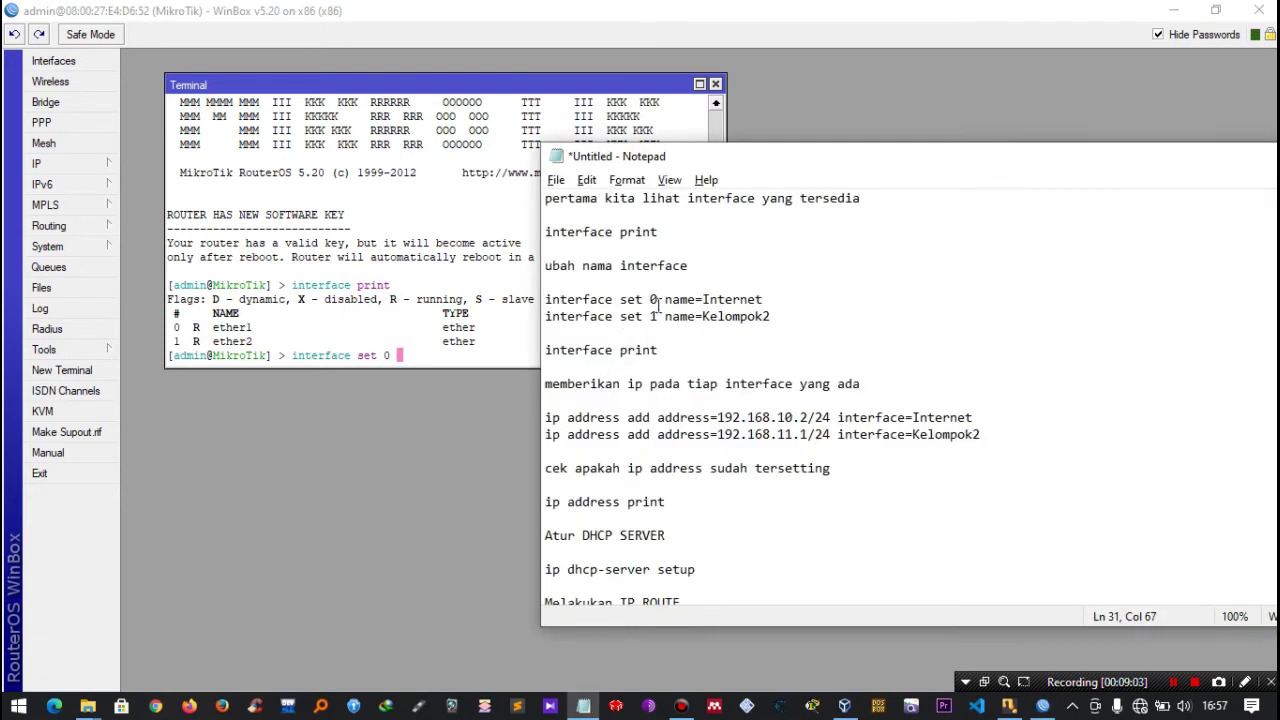
key(alt+Tab)
text(name=)
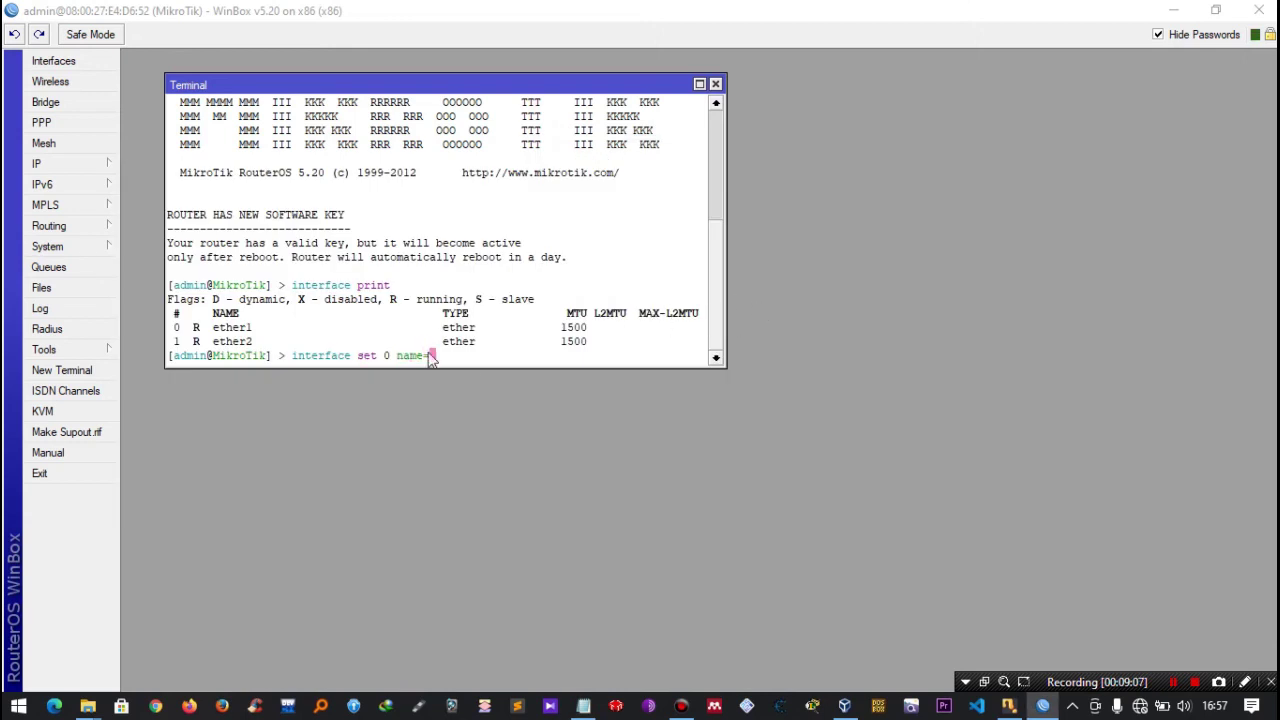
text(Internet)
key(Return)
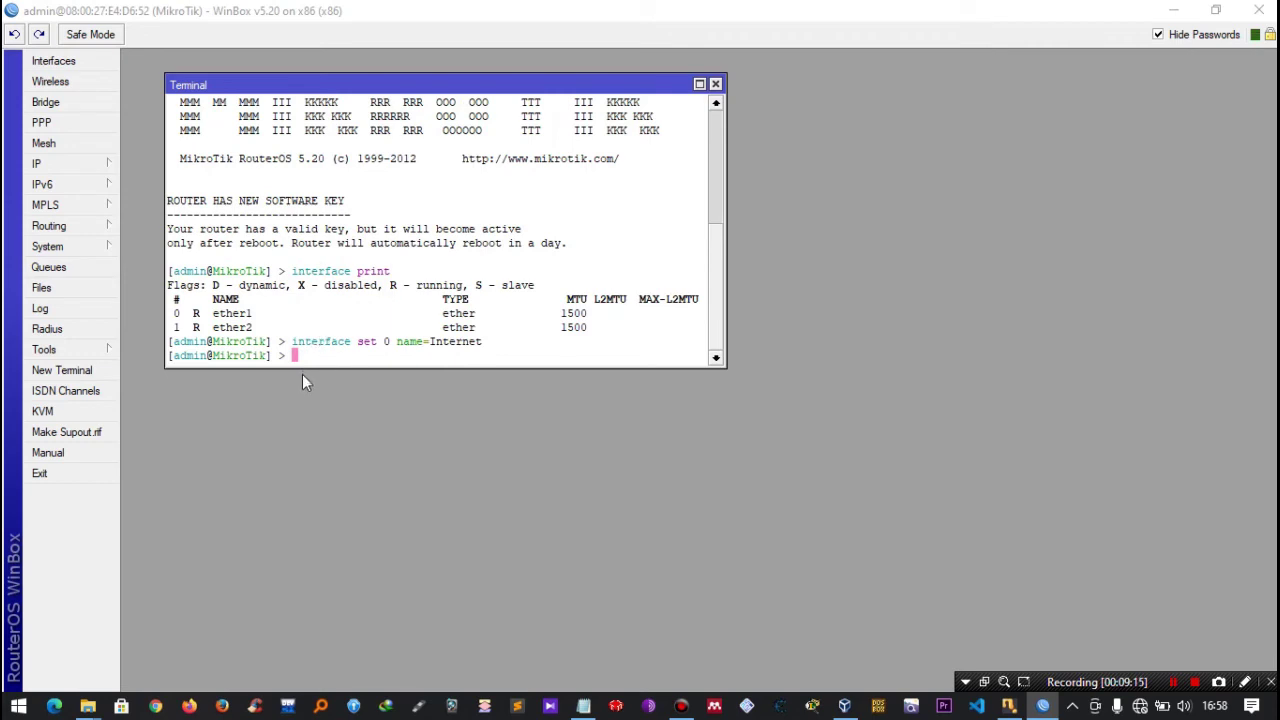
Recall the previous command and edit it to "interface set 1 name=Kelompok2" to rename interface 1.
key(Up)
key(Left)
key(Left)
key(Left)
key(Left)
key(Left)
key(Left)
key(Left)
key(Left)
key(Left)
key(Left)
key(Left)
key(Left)
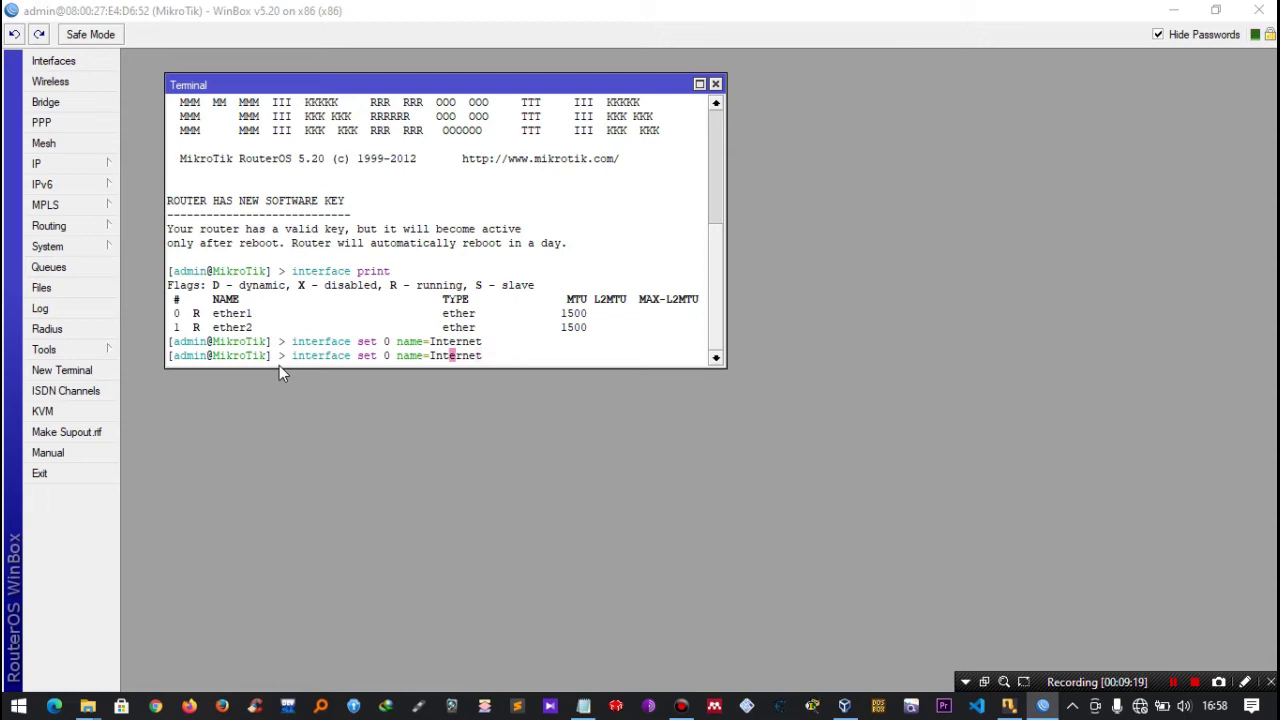
key(Left)
key(Left)
key(BackSpace)
text(1)
key(Right)
key(Right)
key(Right)
key(Right)
key(Right)
key(Right)
key(Right)
key(Right)
key(Right)
key(Right)
key(Right)
key(Right)
key(Right)
key(Right)
key(BackSpace)
key(BackSpace)
key(BackSpace)
key(BackSpace)
key(BackSpace)
key(BackSpace)
key(BackSpace)
key(BackSpace)
text(Kelompok)
key(Return)
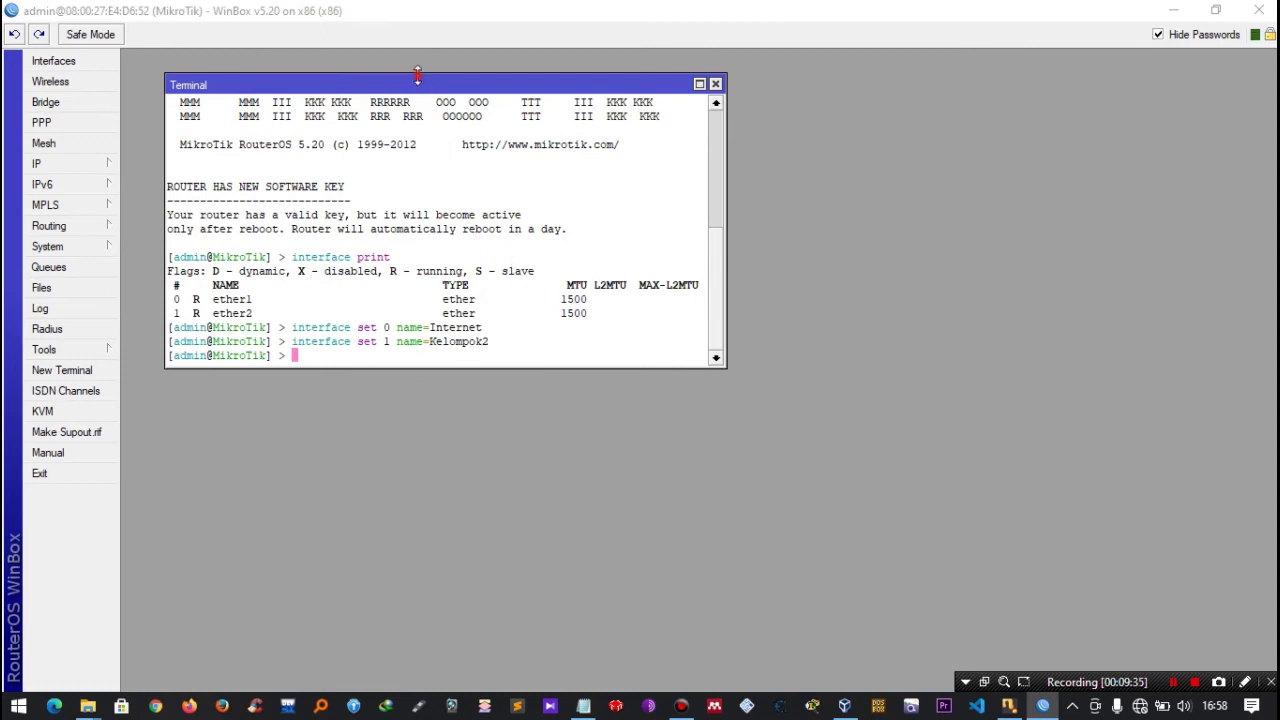
Adjust the terminal window's height and run "interface print" again to check the interface names.
drag(418, 76, 415, 103)
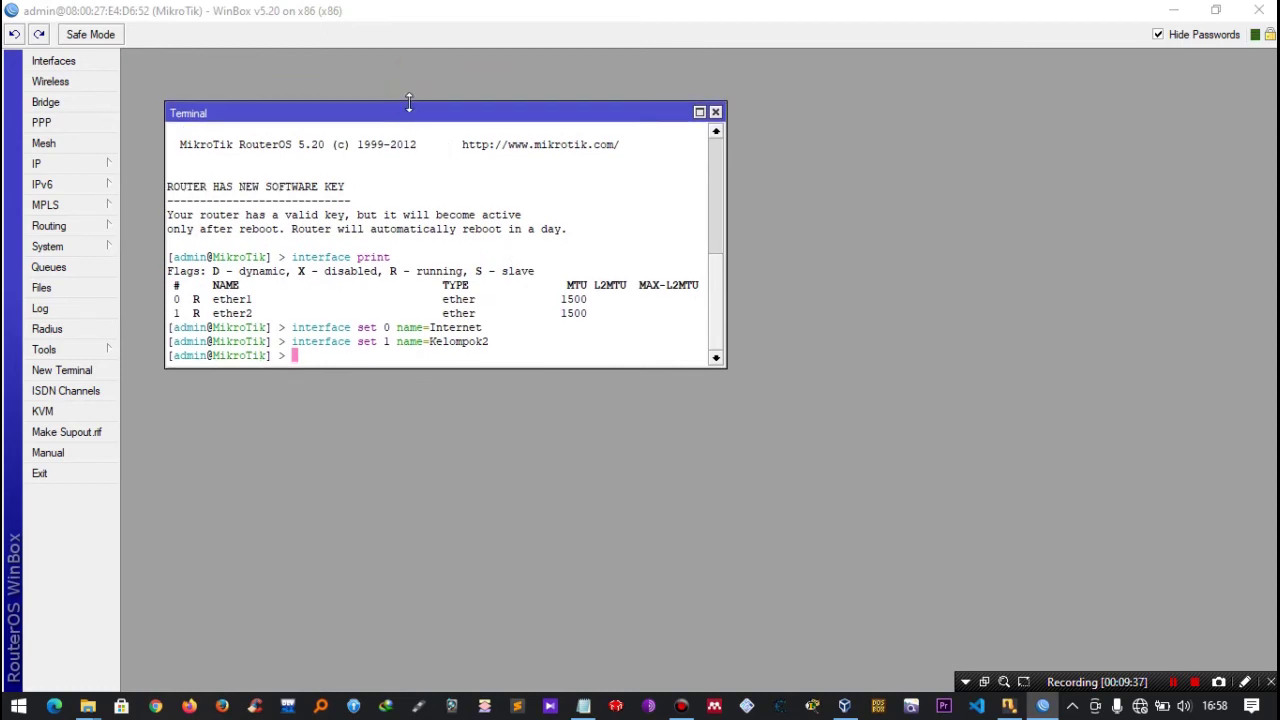
drag(408, 102, 400, 80)
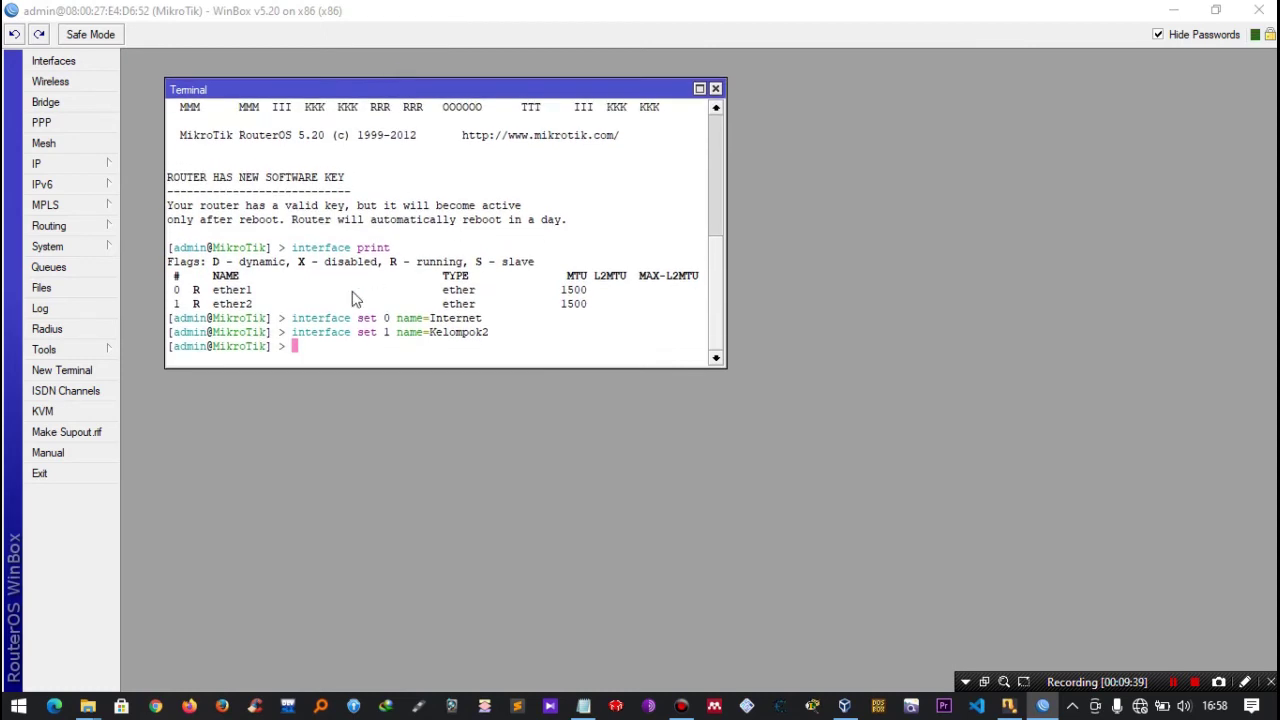
text(interface prin)
text(t)
key(Return)
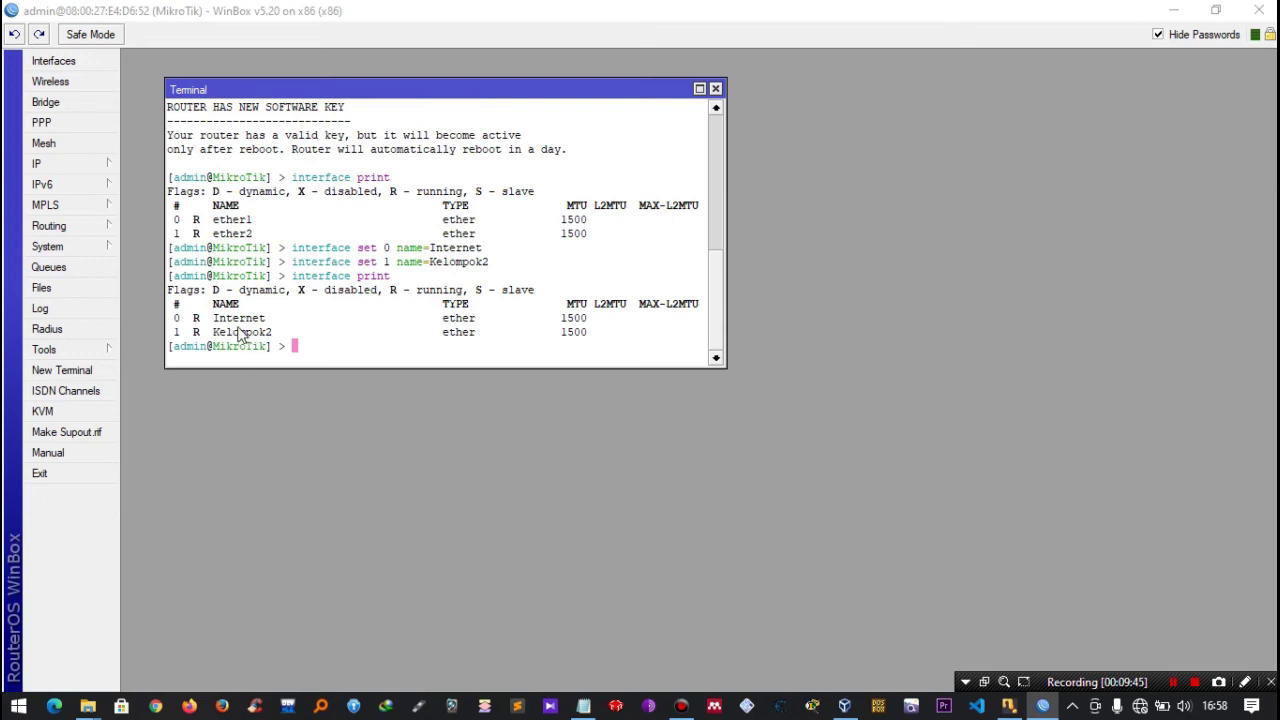
drag(213, 318, 235, 324)
click(286, 328)
Following the Notepad notes, assign an IP to the Internet interface with "ip address add address=192.168.10.2/24 interface=Internet" in the WinBox terminal.
key(alt+Tab)
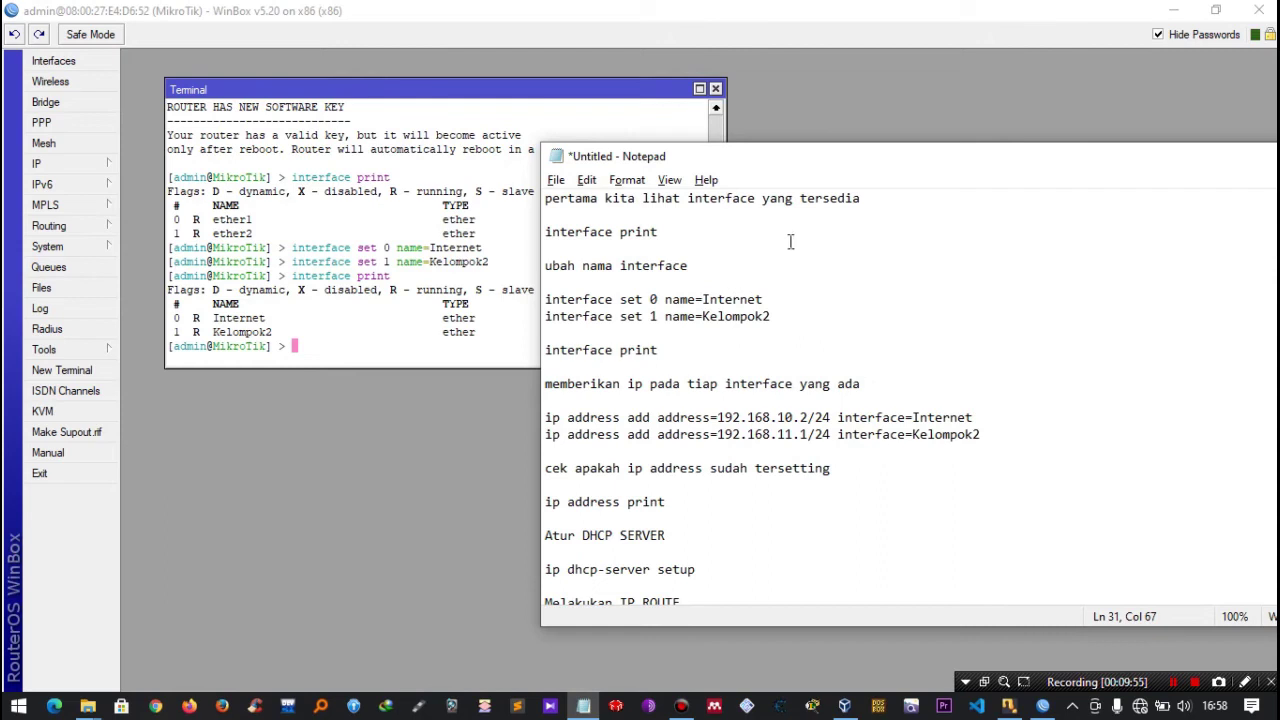
double_click(580, 384)
click(695, 384)
click(372, 350)
text(ip ad)
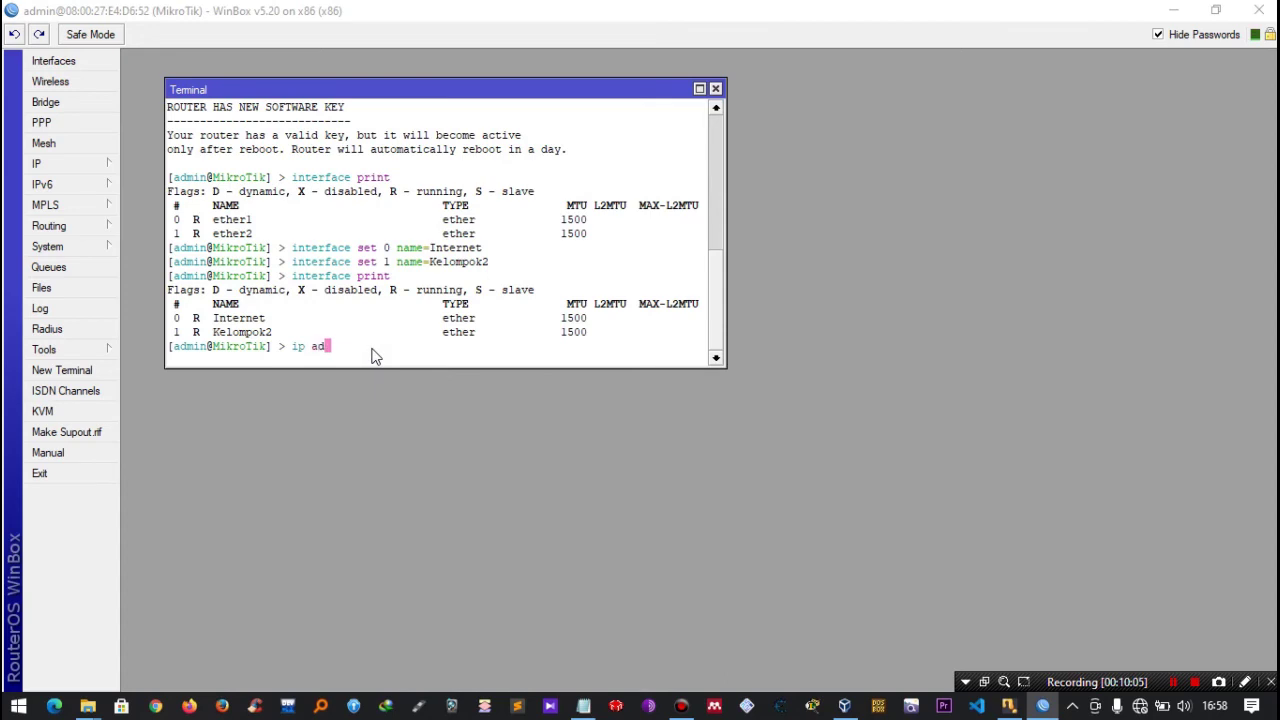
text(dress add)
key(alt+Tab)
click(372, 350)
text(address=)
key(alt+Tab)
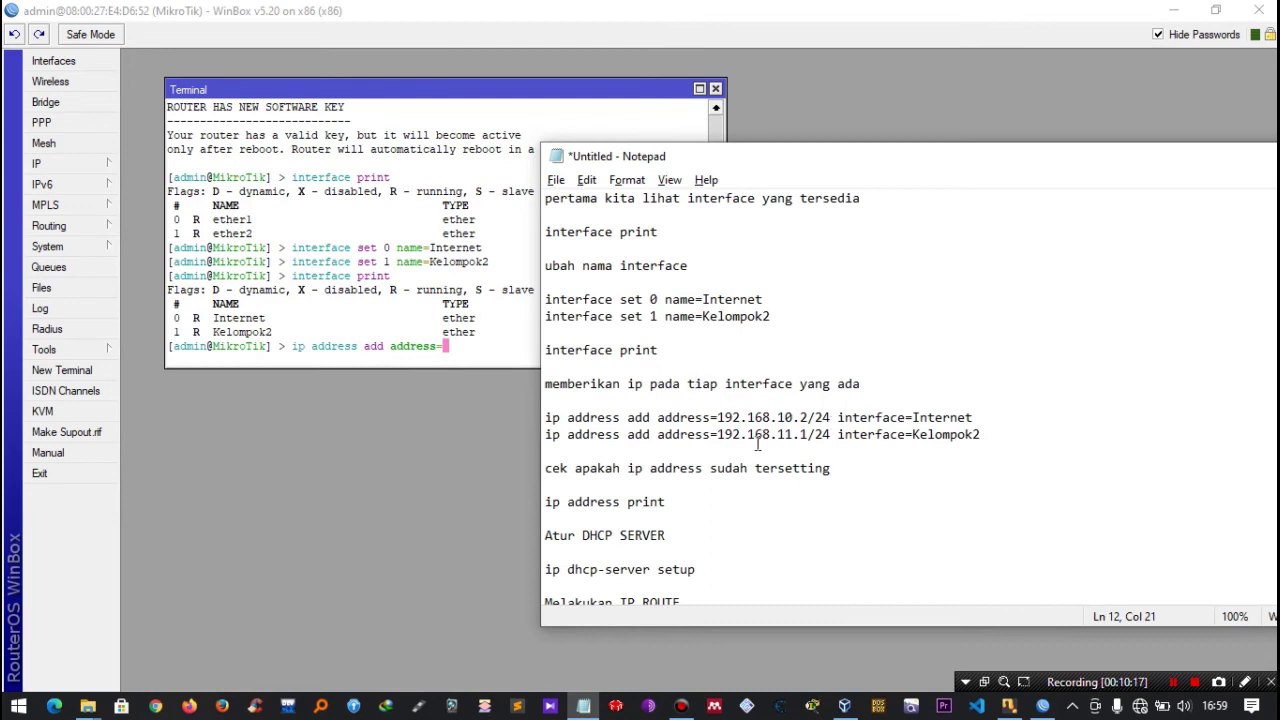
key(alt+Tab)
text(192.16)
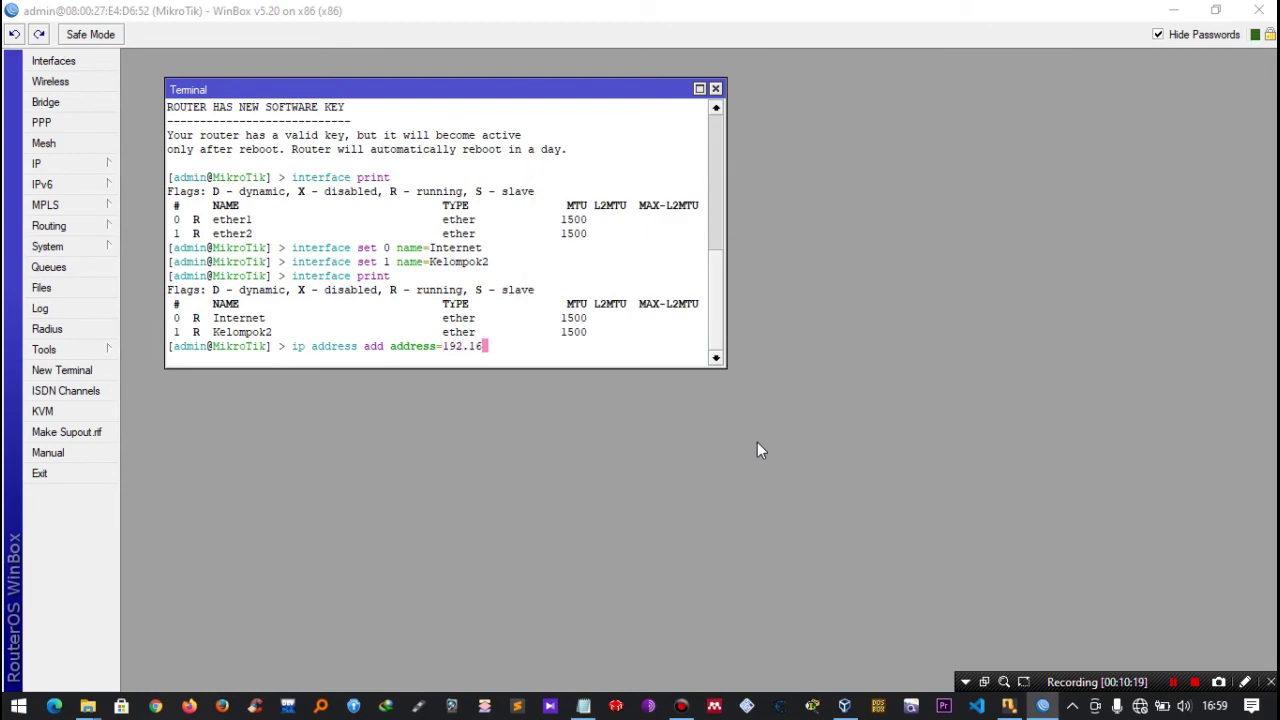
text(8.10.2/24)
key(alt+Tab)
key(alt+Tab)
key(alt+Tab)
key(alt+Tab)
text(interface=)
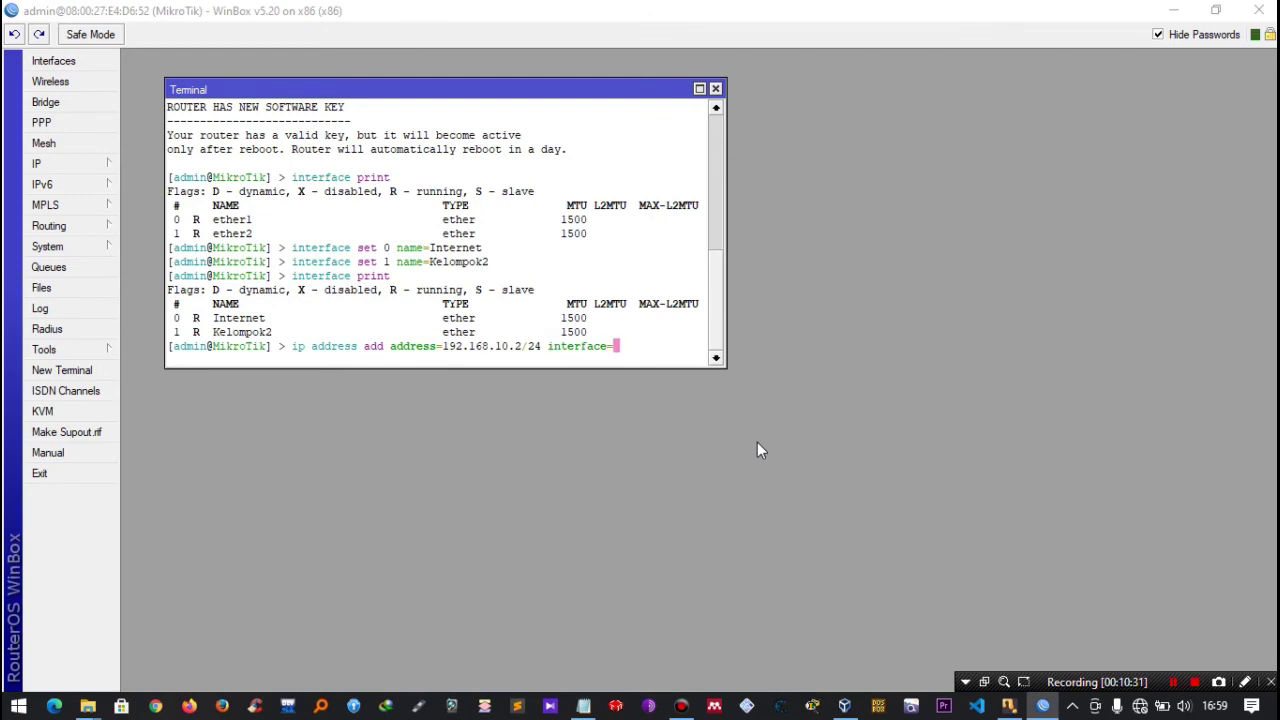
text(Internet)
key(Return)
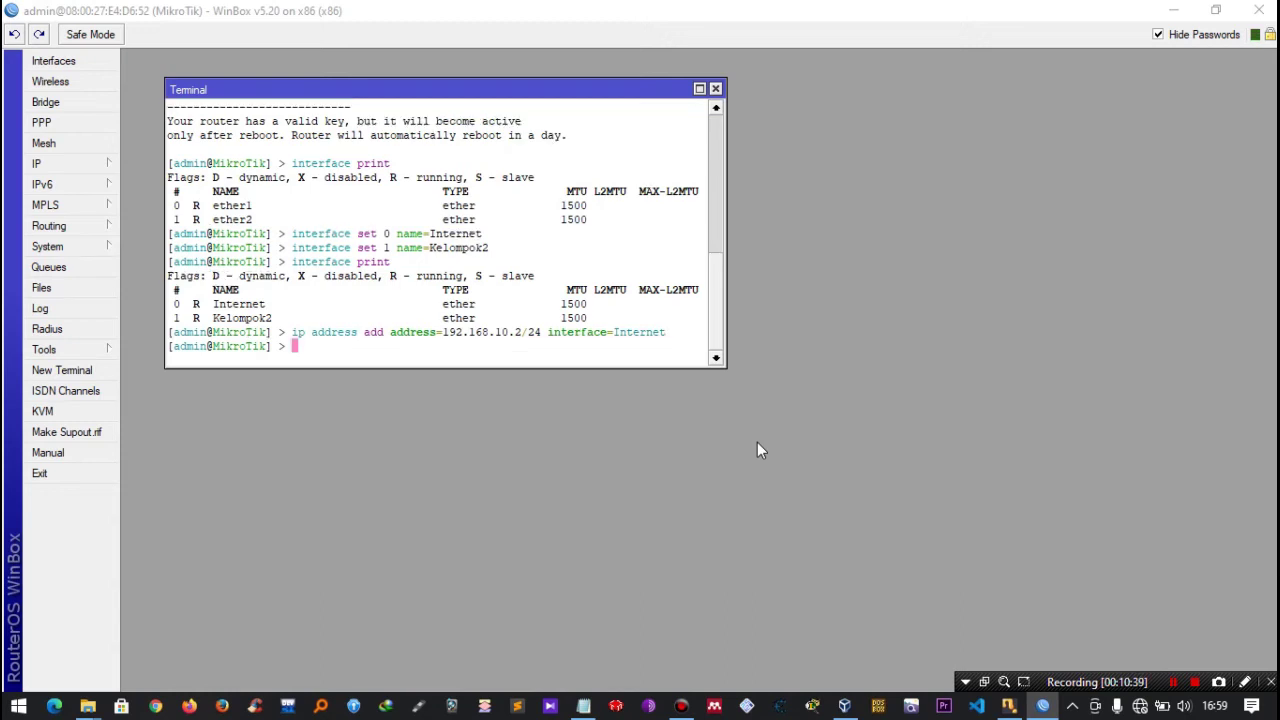
Recall the previous address command and change its interface value to Kelompok2.
key(Up)
key(Left)
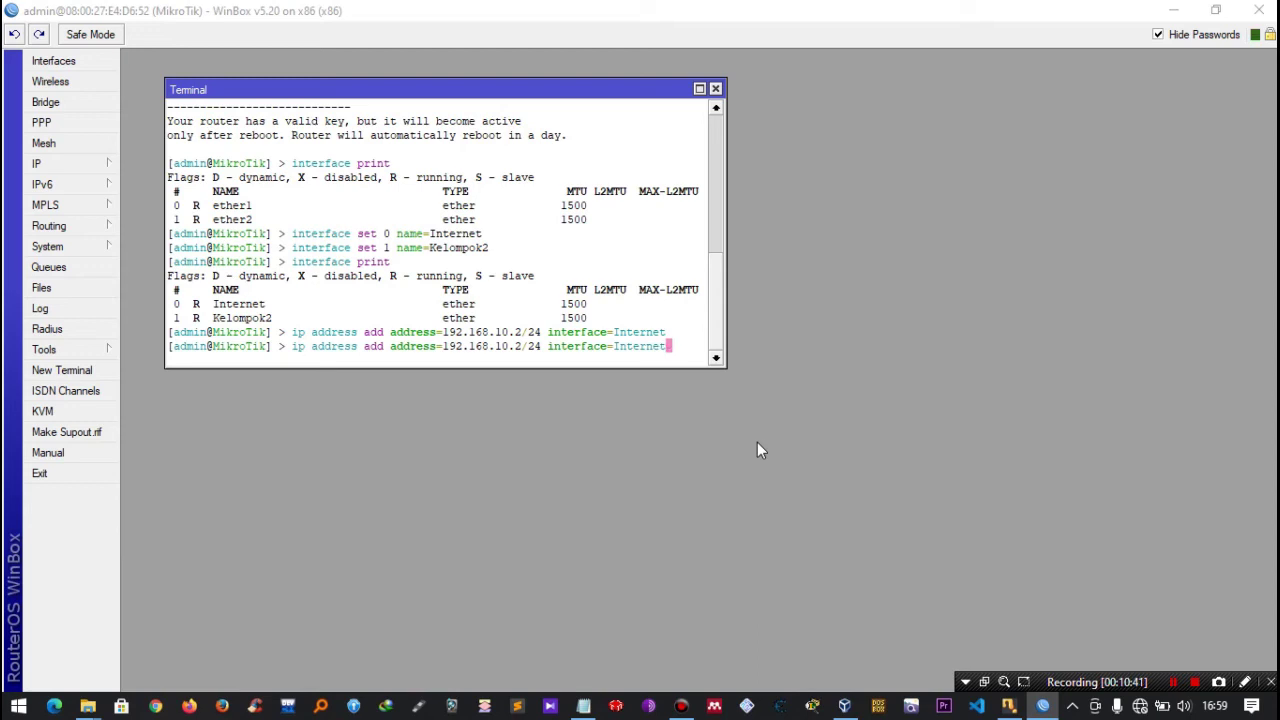
key(BackSpace)
key(BackSpace)
key(BackSpace)
key(BackSpace)
key(BackSpace)
key(BackSpace)
key(BackSpace)
text(Kelompok2)
Check the Notepad notes, change the recalled command's address to 192.168.11.1/24, and run it.
key(Left)
key(Left)
key(Left)
key(Left)
key(Left)
key(Left)
key(Left)
key(Left)
key(Left)
key(Left)
key(Left)
key(Left)
key(Left)
key(Left)
key(Left)
key(Left)
key(Left)
key(Left)
key(Left)
key(alt+Tab)
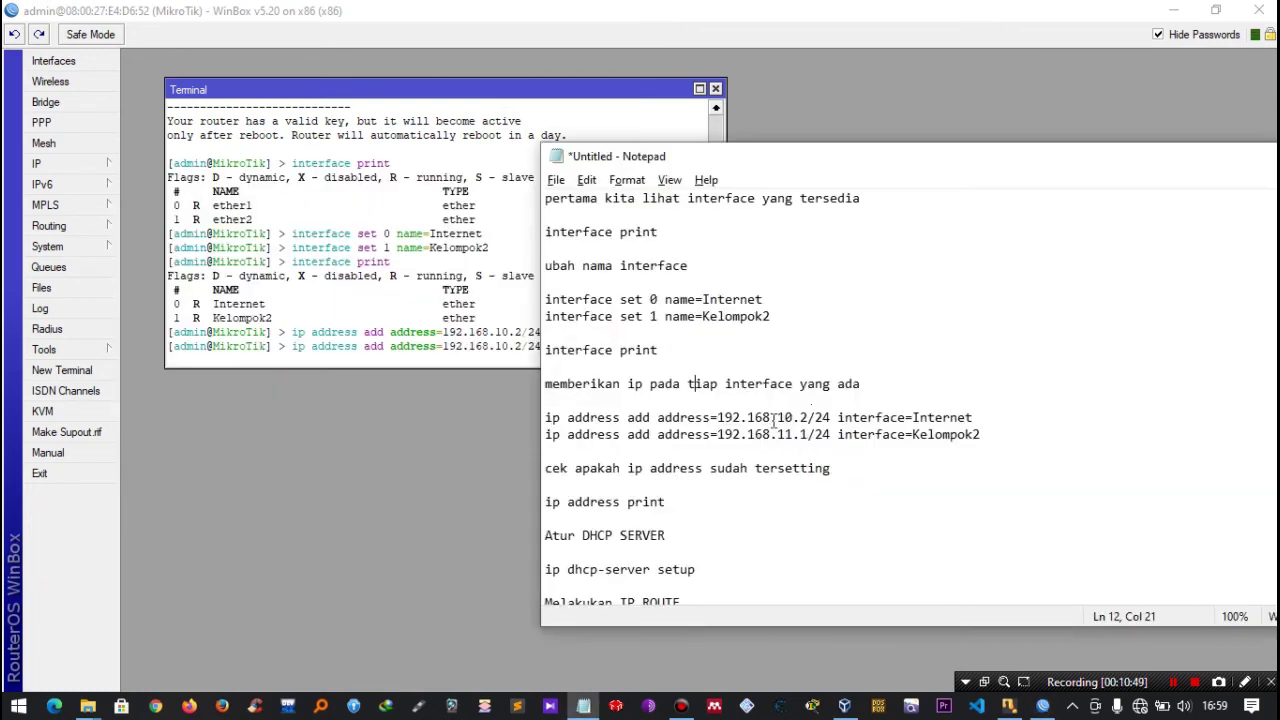
key(alt+Tab)
key(Left)
key(Left)
key(Left)
key(Left)
key(Left)
key(Left)
key(BackSpace)
text(1)
key(Right)
key(Right)
key(BackSpace)
text(1)
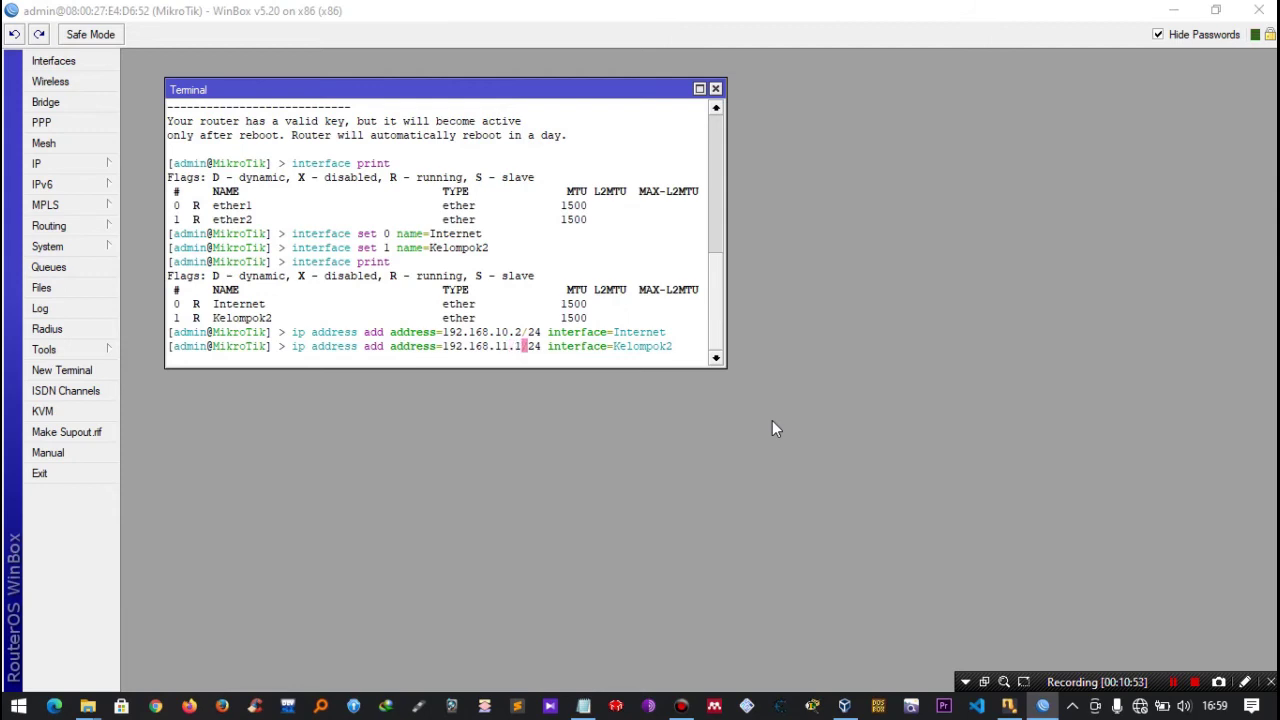
key(Right)
key(Right)
key(Right)
key(Right)
key(Right)
key(Right)
key(Right)
key(Right)
key(Right)
key(Right)
key(Right)
key(Right)
key(Right)
key(Right)
key(Right)
key(Right)
key(Right)
key(Right)
key(Right)
key(Right)
key(Right)
key(Right)
key(Return)
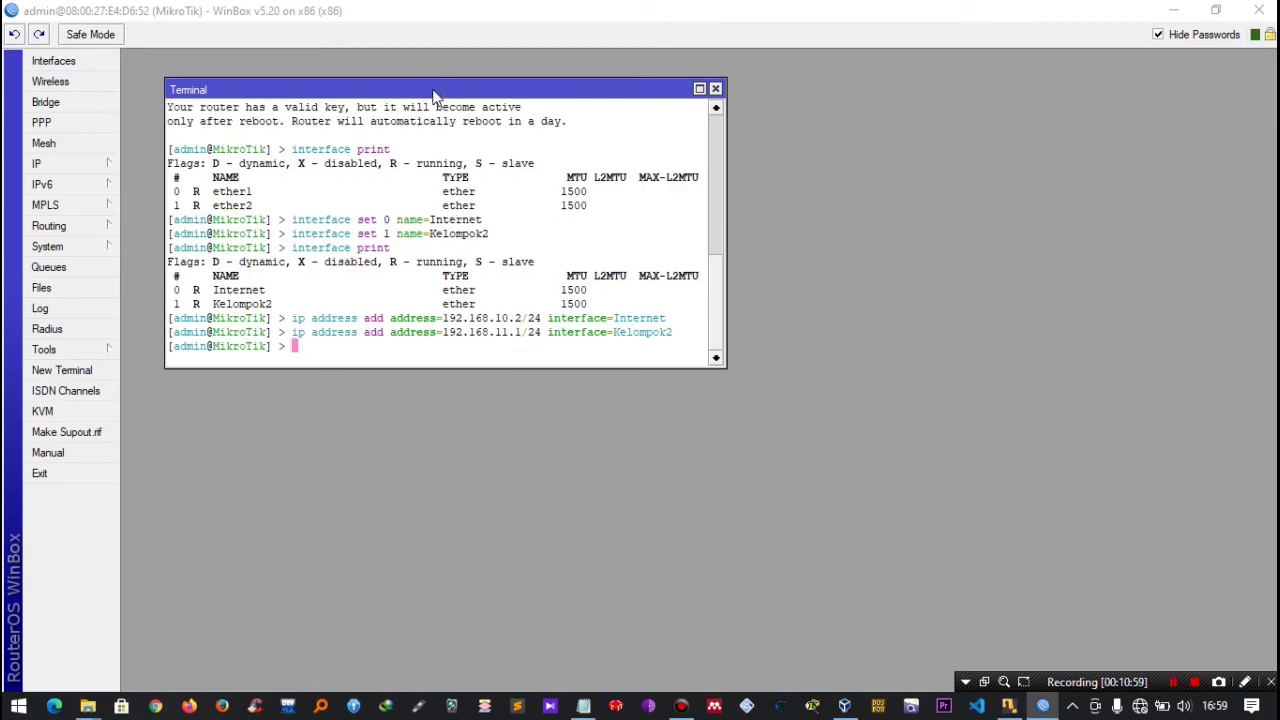
Reposition the terminal window and check the assigned addresses with "ip address print", as given in the notes.
drag(433, 95, 409, 86)
key(alt+Tab)
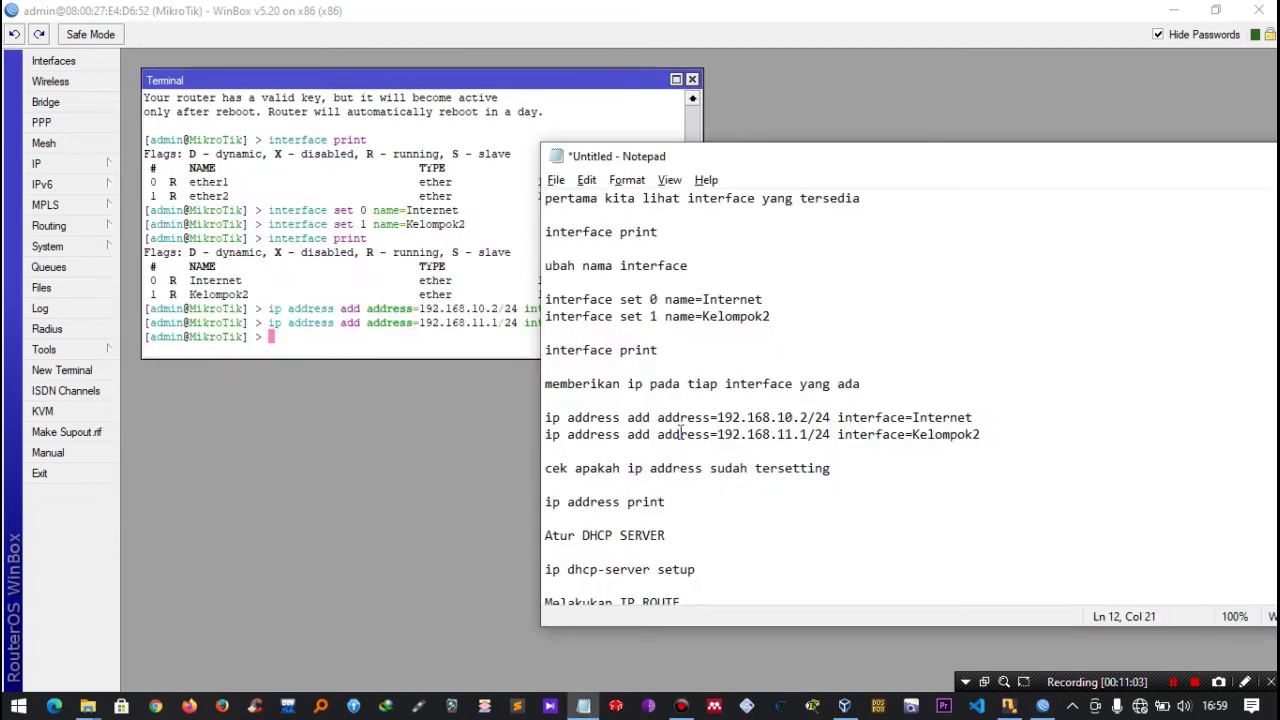
click(590, 468)
drag(590, 468, 712, 478)
click(710, 477)
click(334, 343)
text(ip address print)
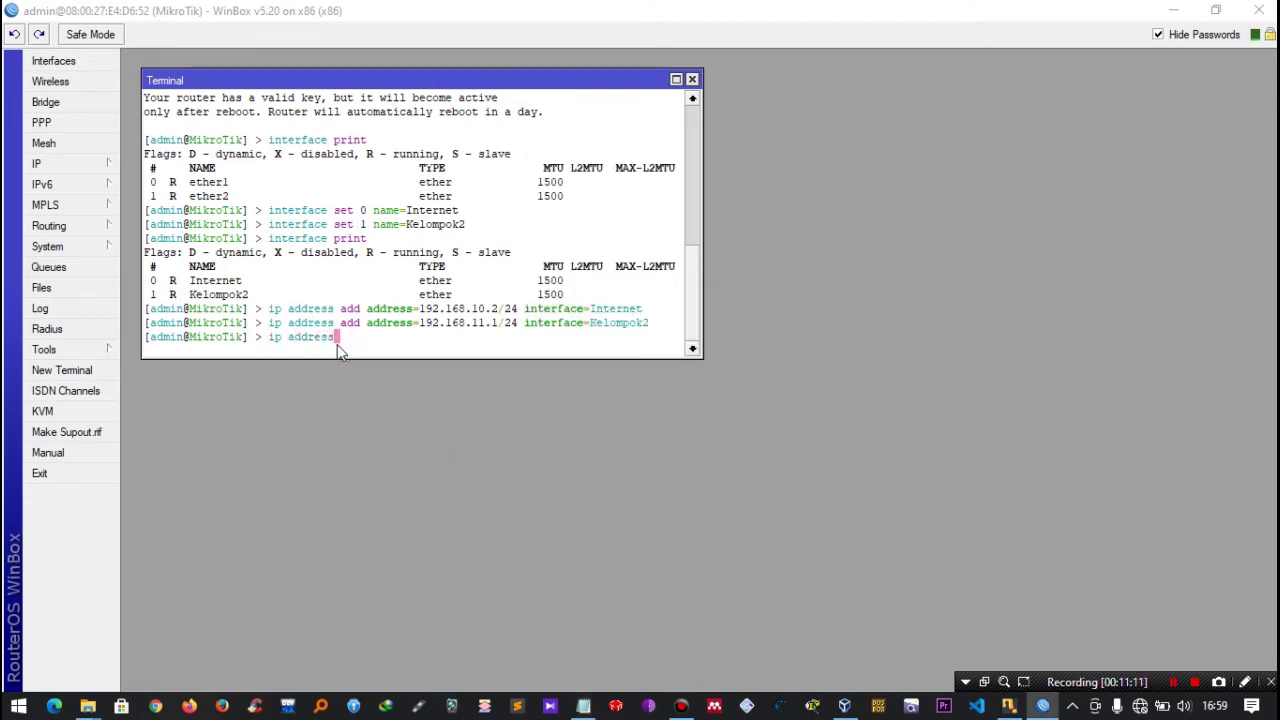
key(Return)
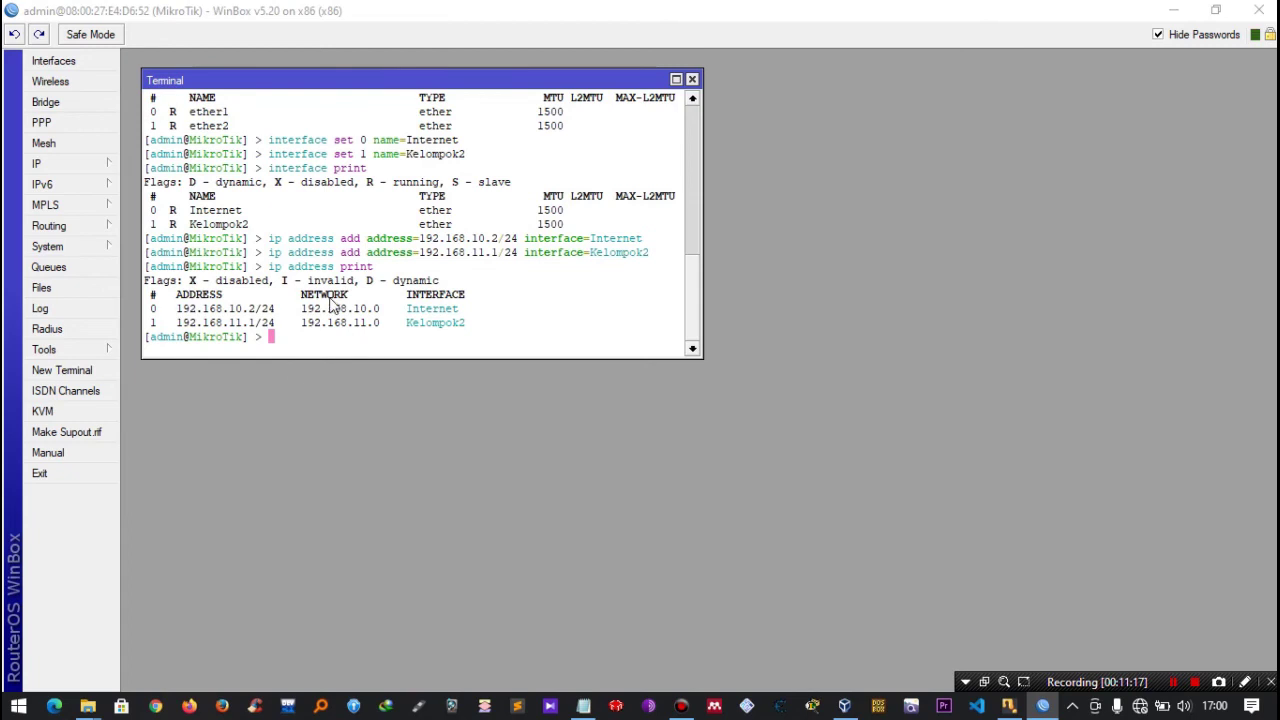
Start the DHCP server configuration with "ip dhcp-server setup" from the notes and choose Kelompok2 as the server interface.
key(alt+Tab)
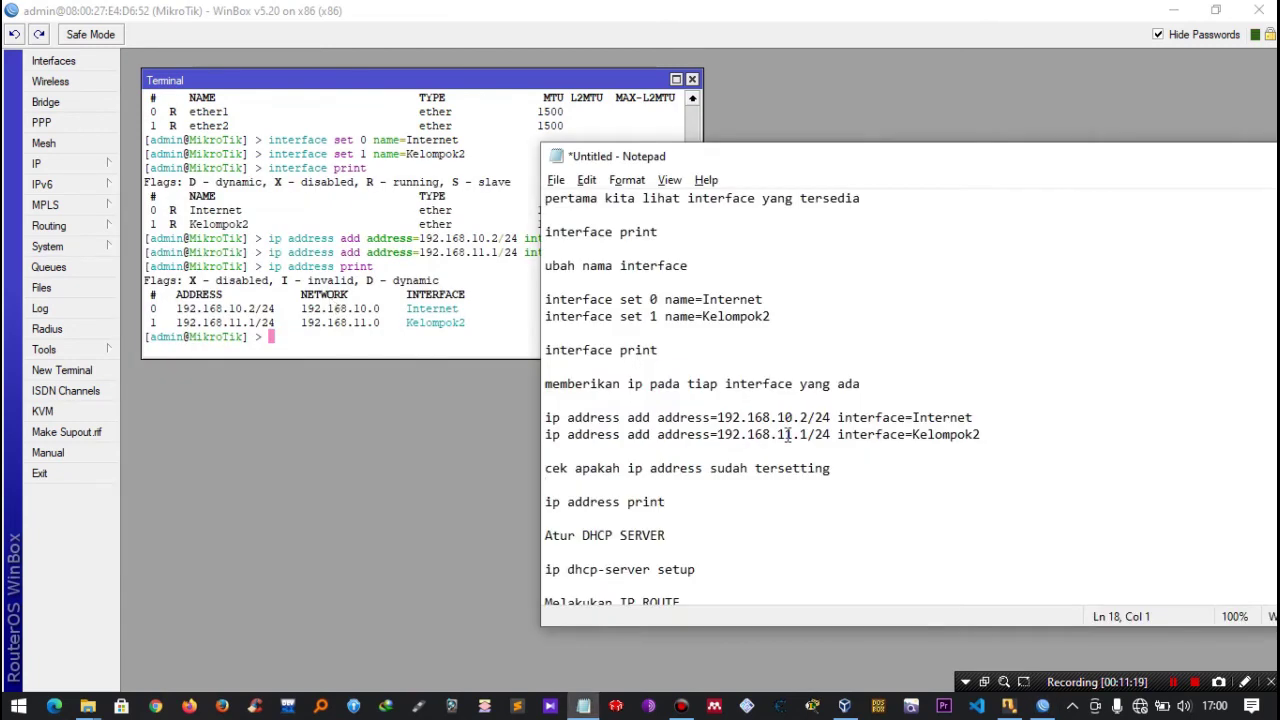
click(673, 514)
scroll(674, 517, down, 1)
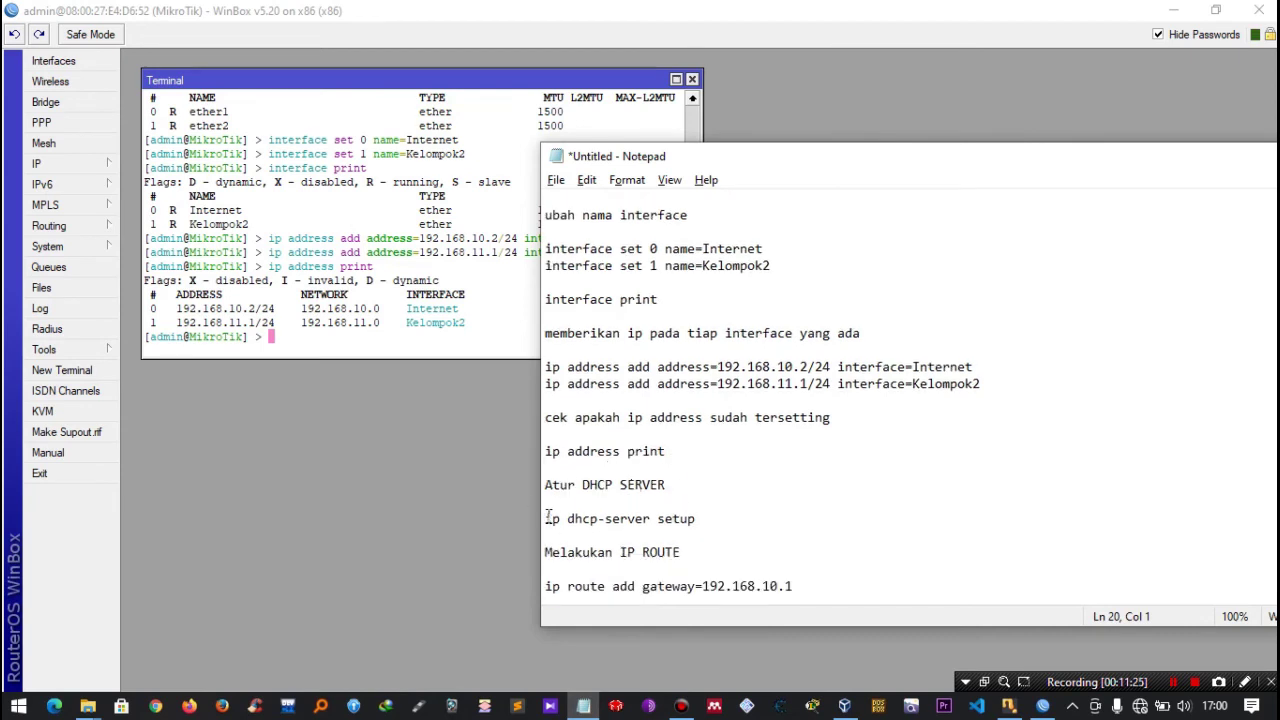
click(378, 342)
text(ip dhcp-server setup)
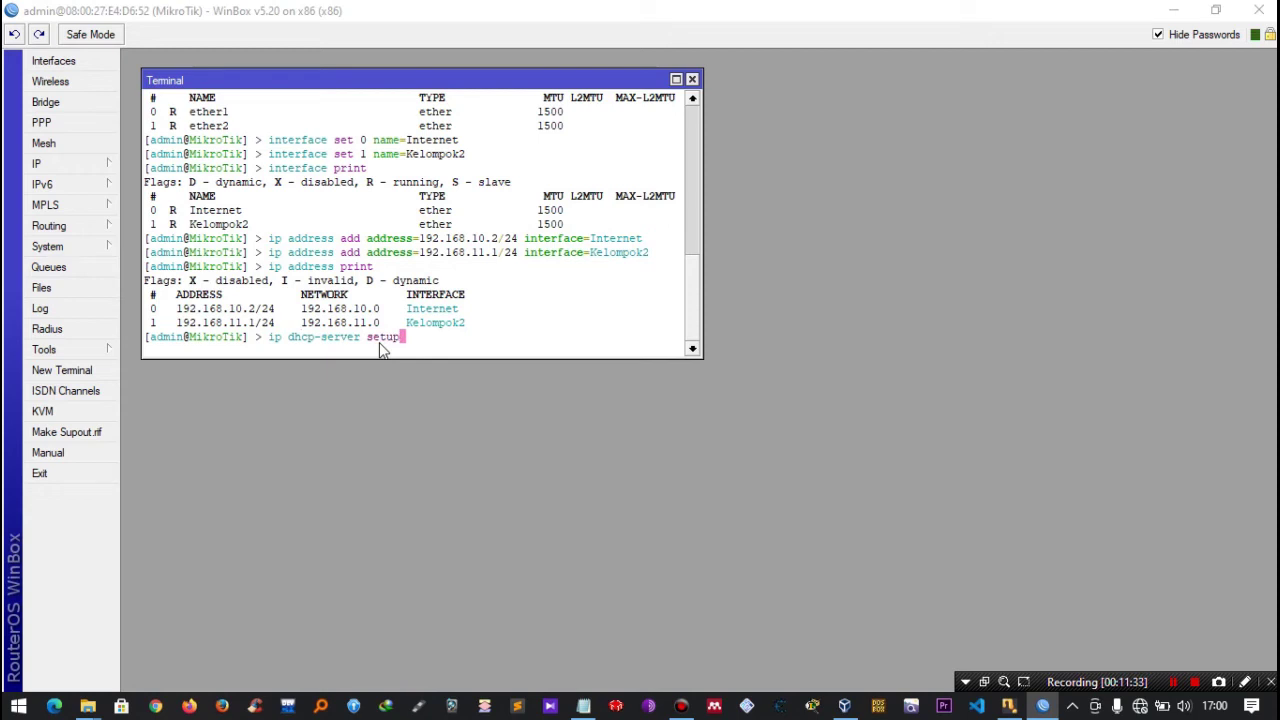
key(Return)
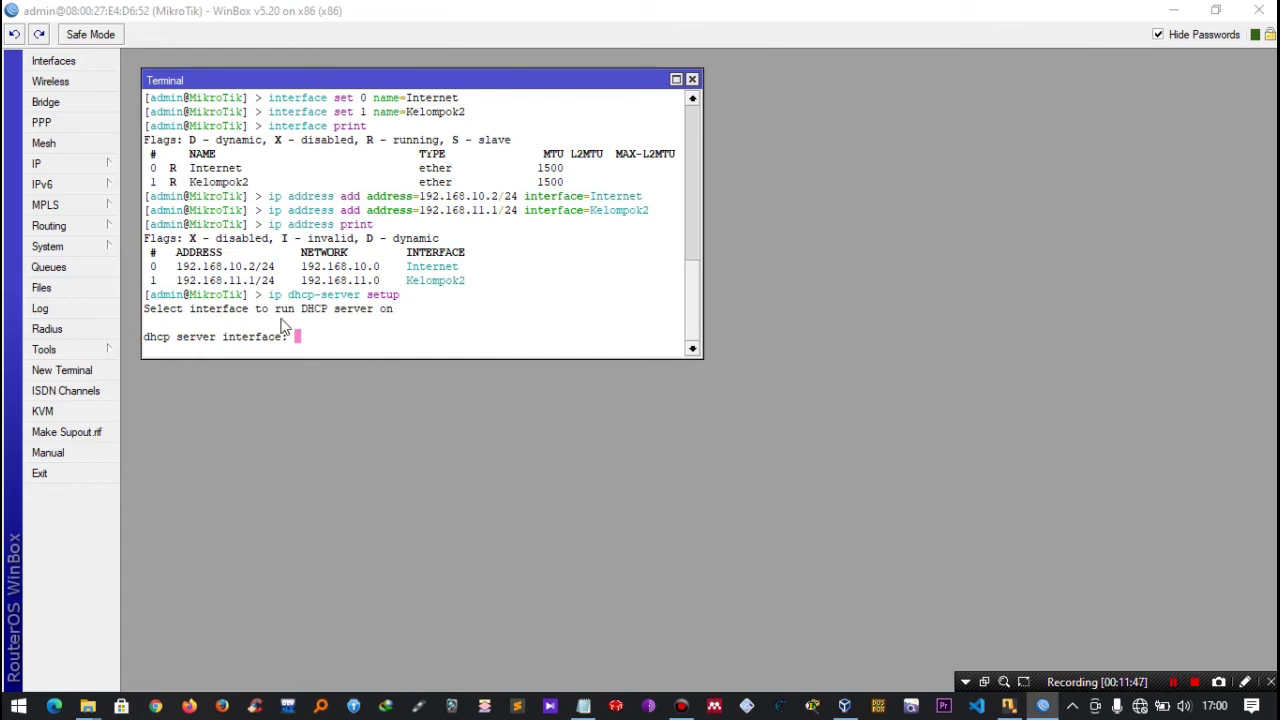
text(Kelompok2)
key(Return)
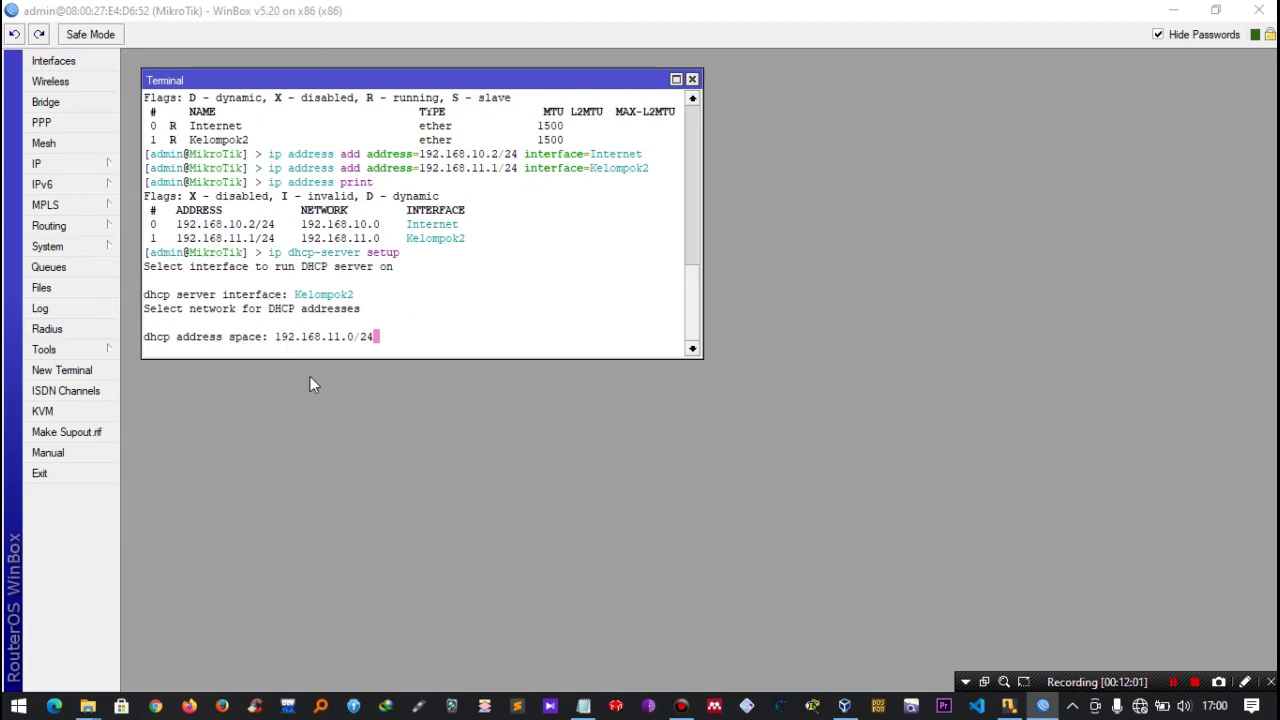
Accept the suggested DHCP address space 192.168.11.0/24, gateway 192.168.11.1 and address pool 192.168.11.2-192.168.11.254.
key(Return)
key(Return)
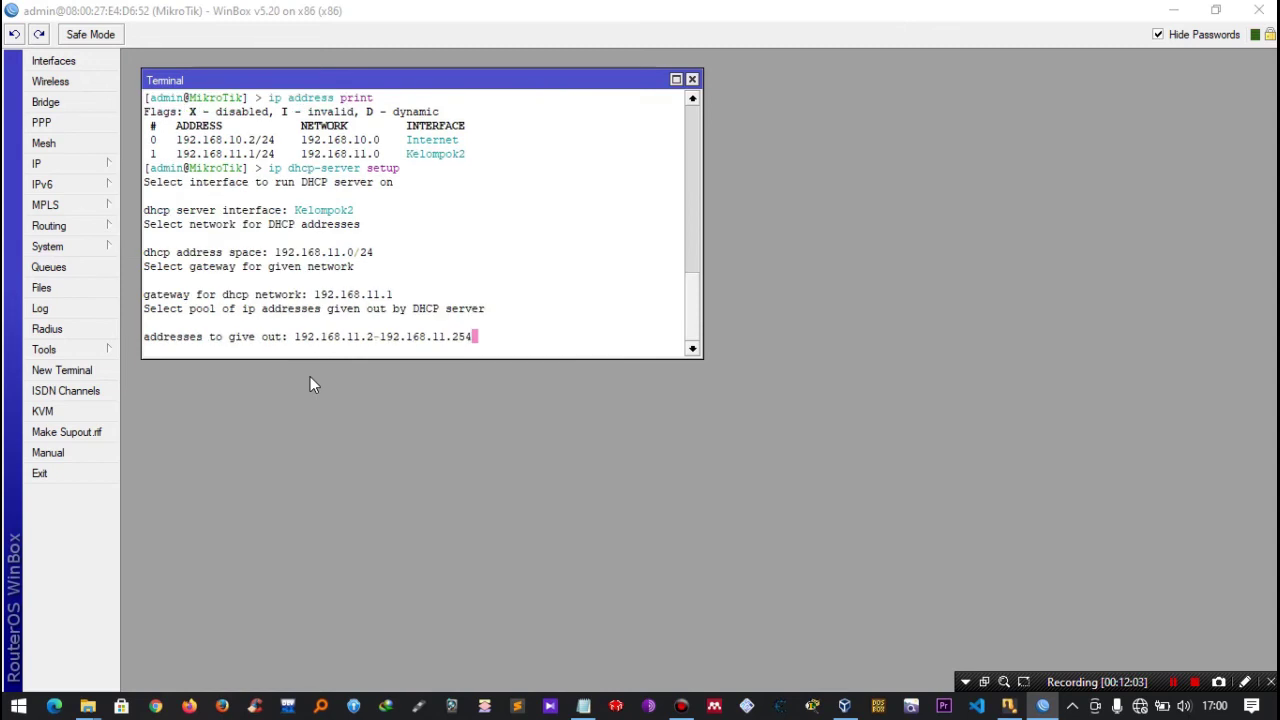
key(Return)
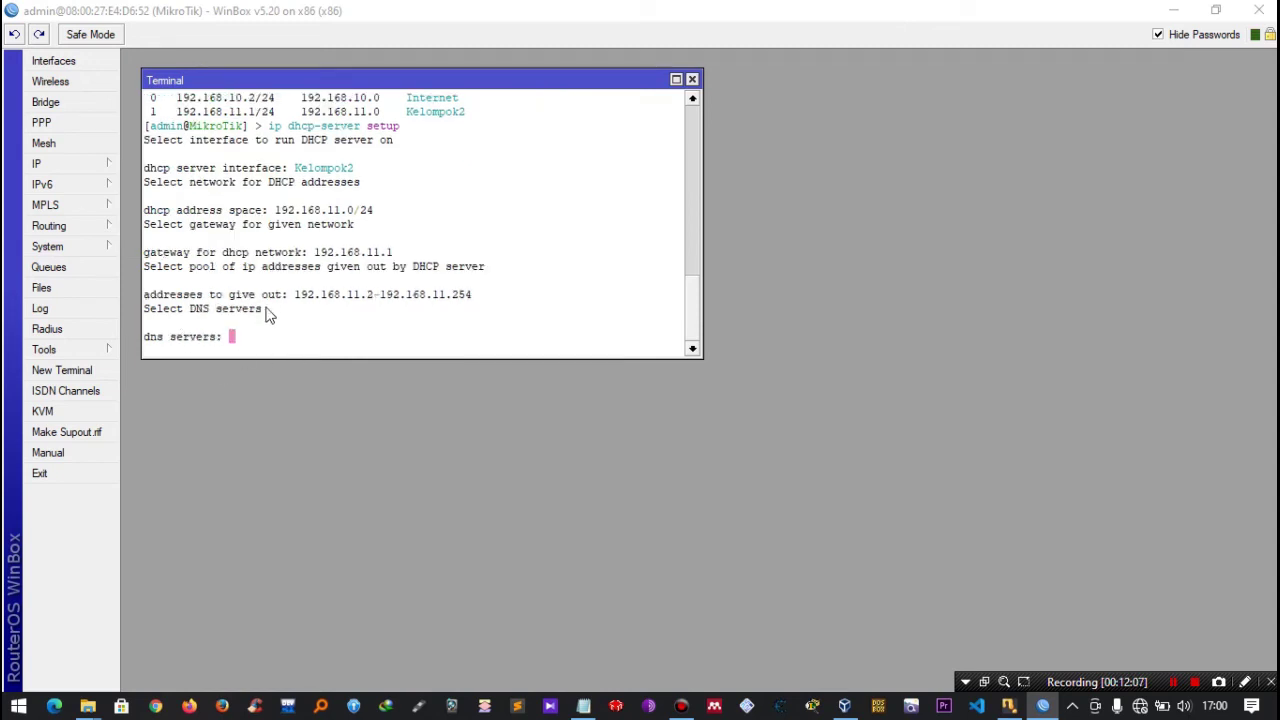
Set the DHCP DNS server to 8.8.8.8 and accept the 3d lease time to complete the setup.
text(8.8.8.8)
key(Return)
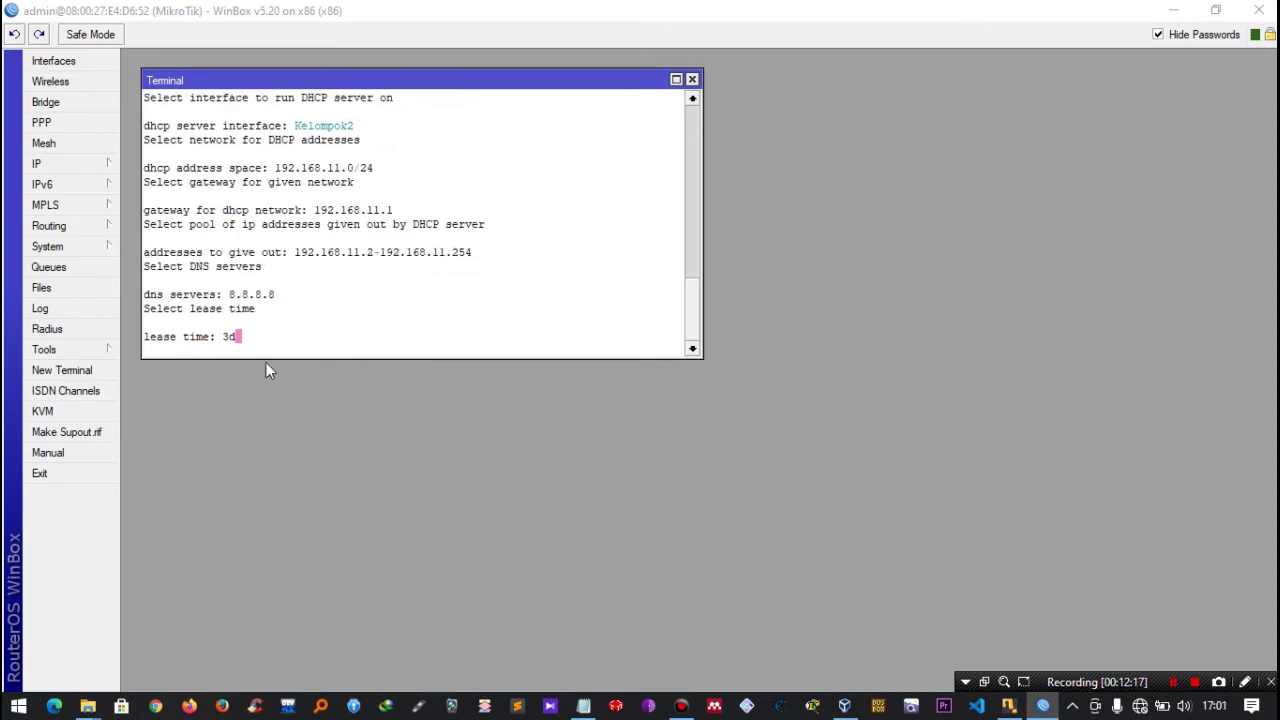
drag(254, 82, 277, 158)
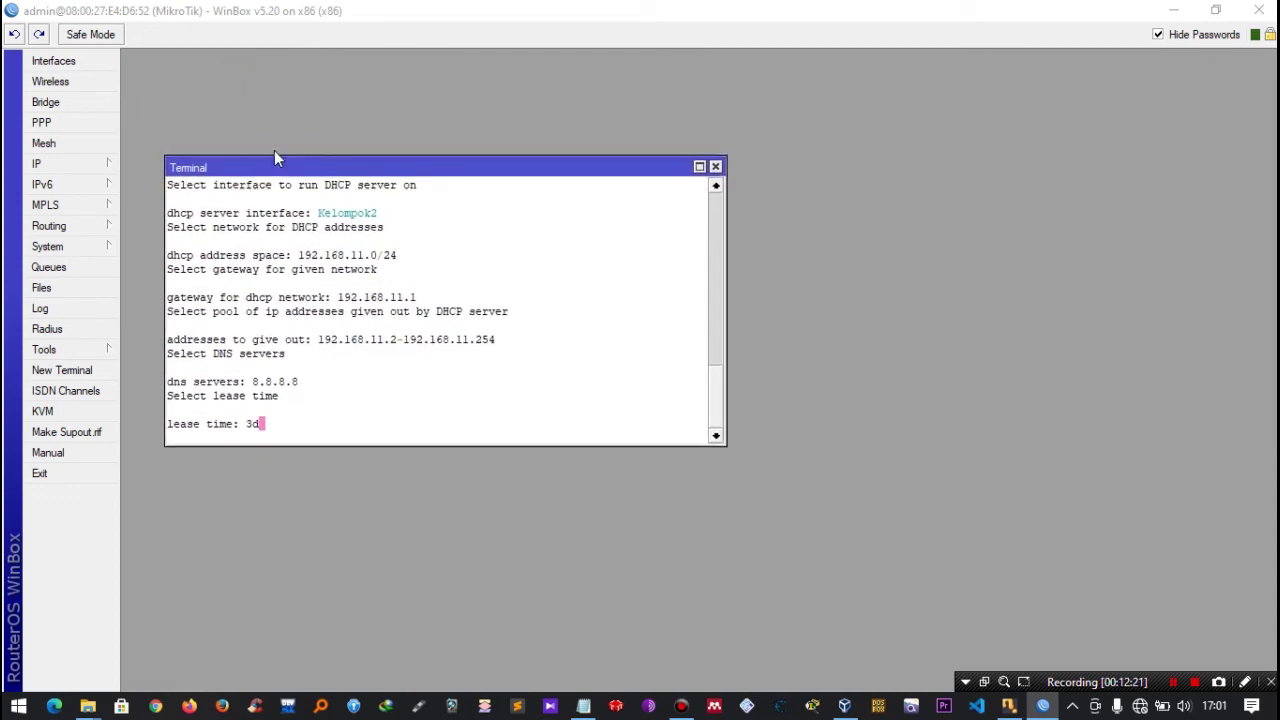
click(302, 388)
key(Return)
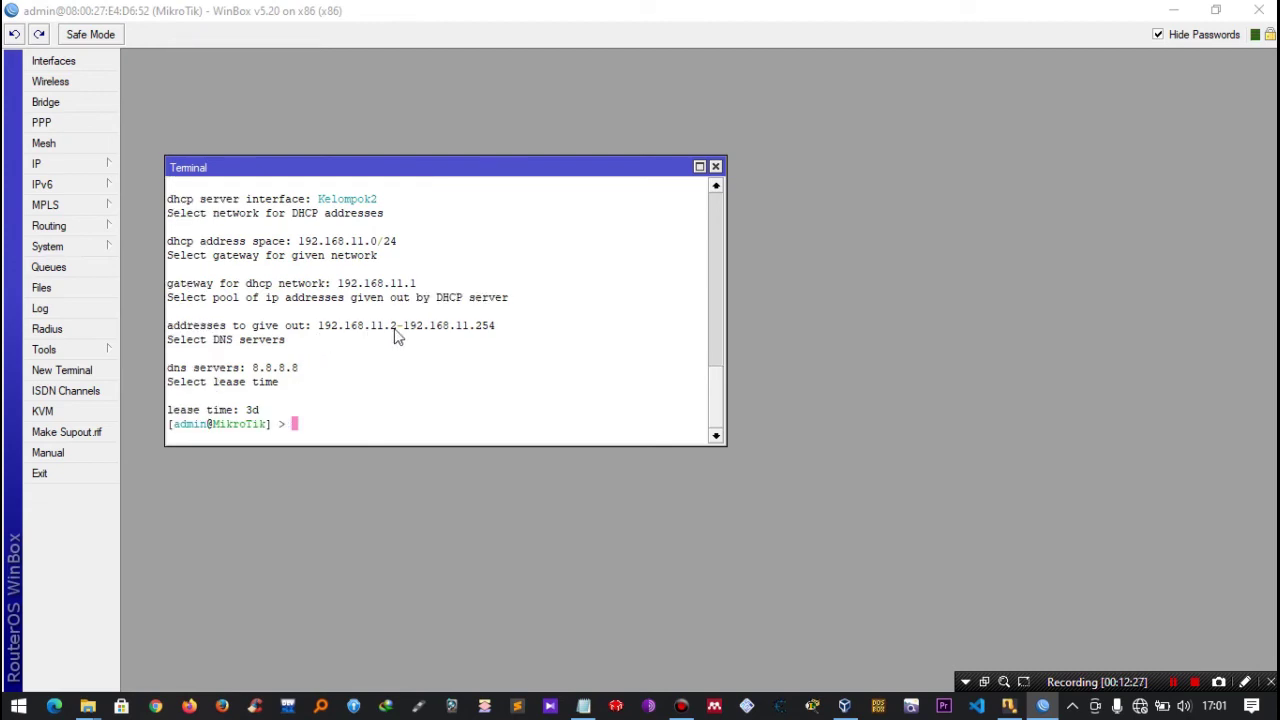
Following the Notepad notes, add the default route with the terminal command "ip route add gateway=192.168.10.1".
key(alt+Tab)
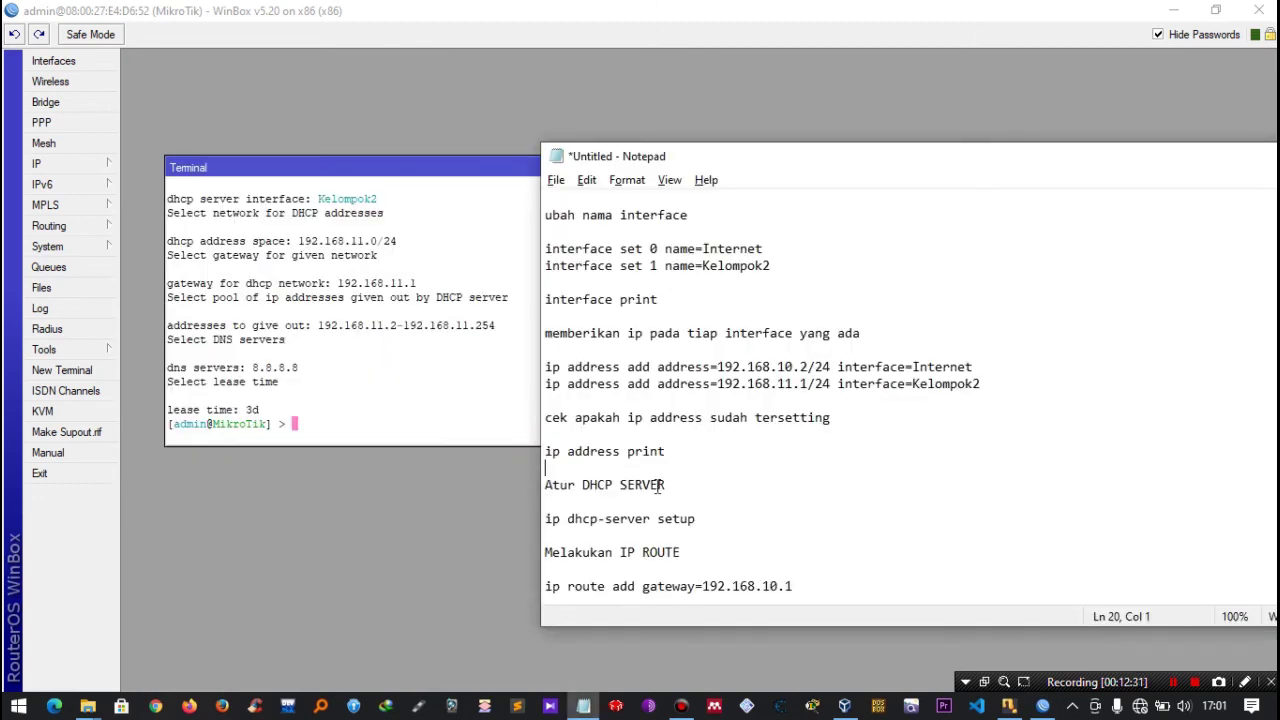
drag(620, 552, 680, 552)
click(712, 558)
click(360, 431)
text(ip route add)
key(alt+Tab)
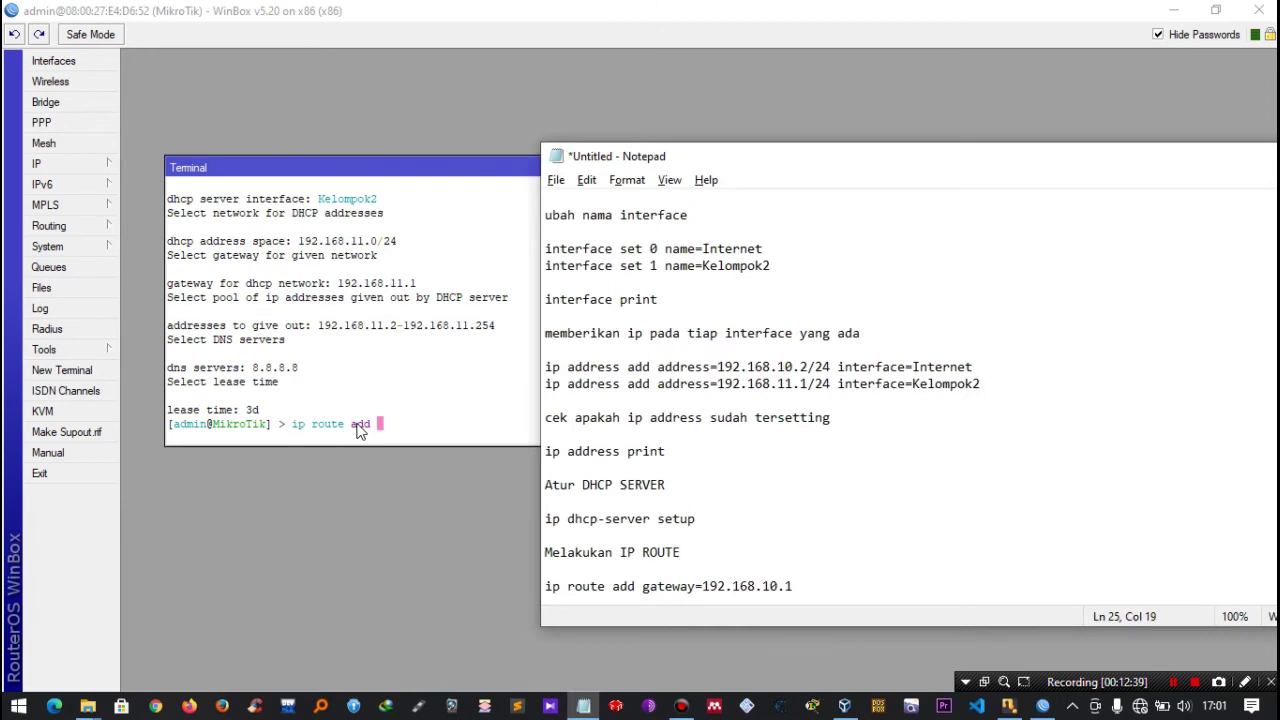
key(alt+Tab)
text(gateway=)
key(alt+Tab)
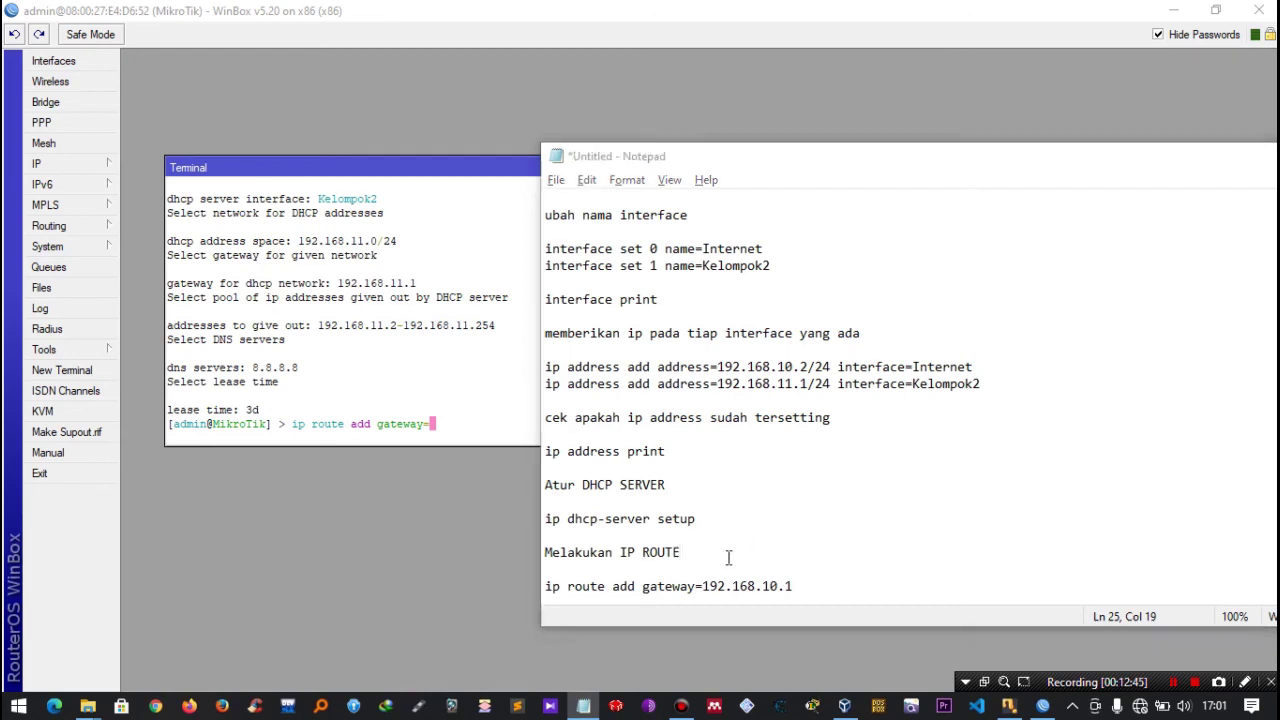
key(alt+Tab)
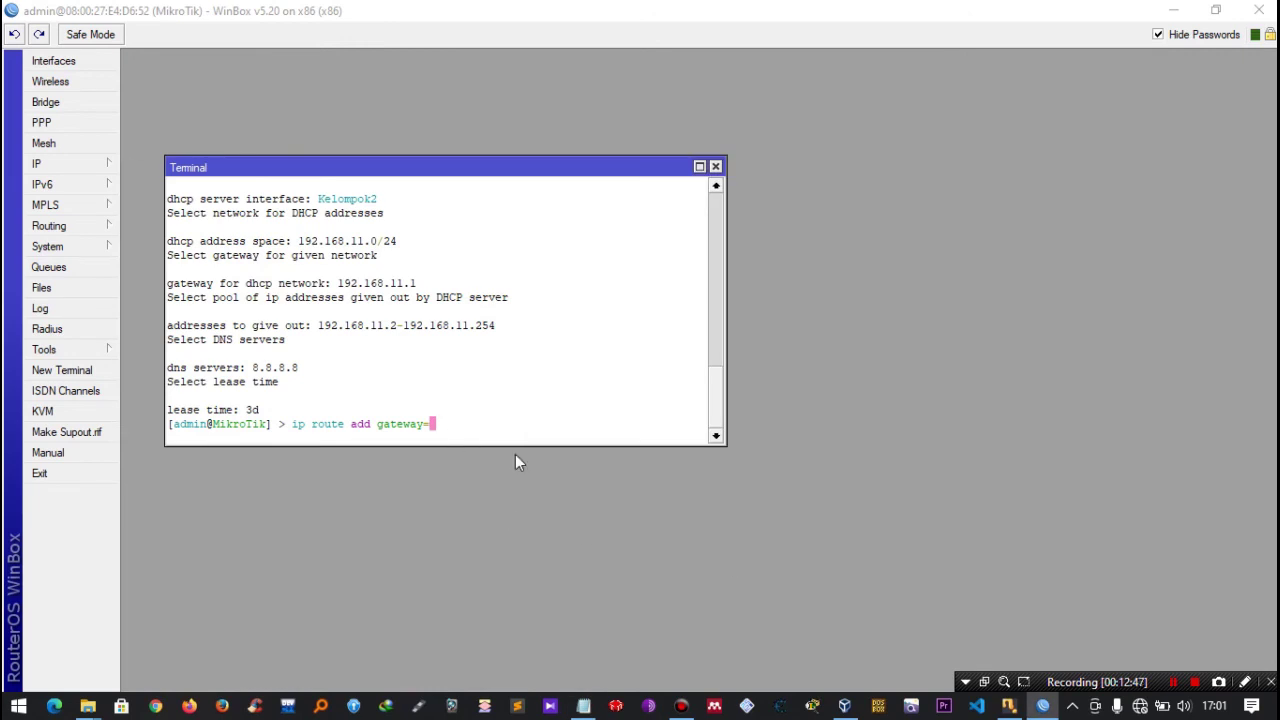
text(192.168)
key(alt+Tab)
key(alt+Tab)
text(.10.1)
key(Return)
Consult the SETTING IP FIREWALL section of the Notepad notes and begin the terminal command "ip firewall nat add".
key(alt+Tab)
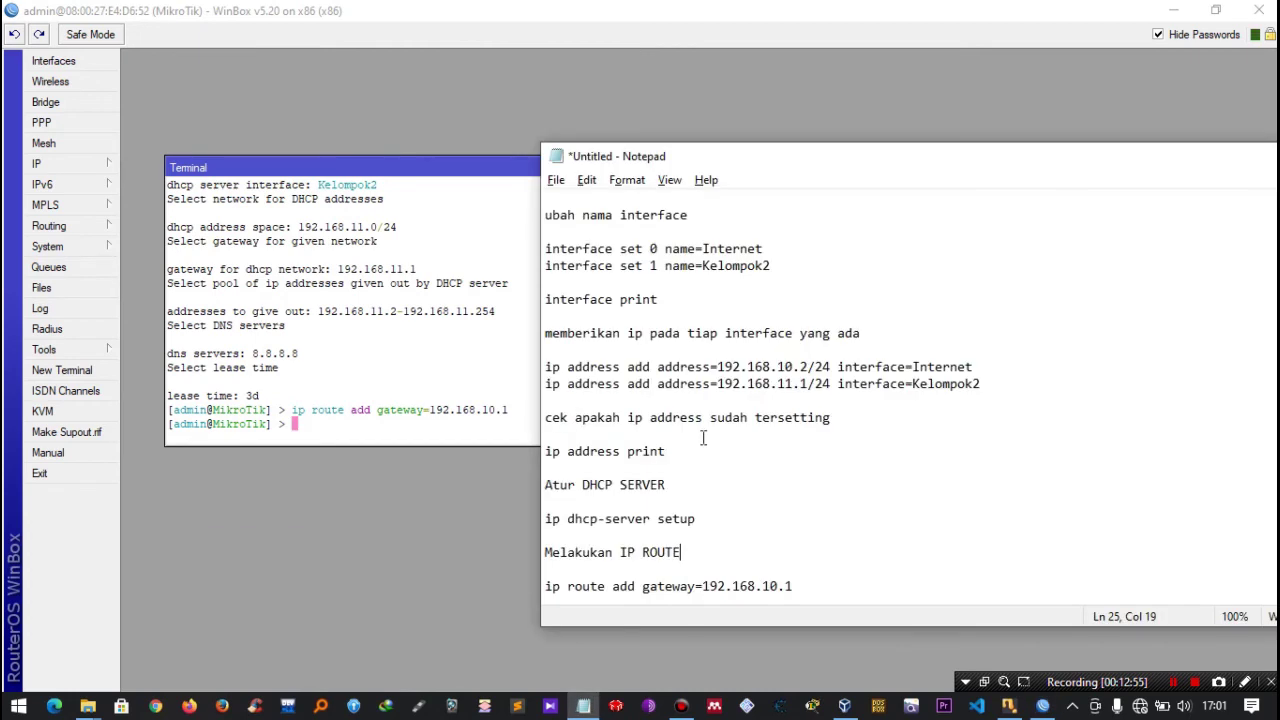
scroll(703, 438, down, 1)
scroll(703, 437, down, 1)
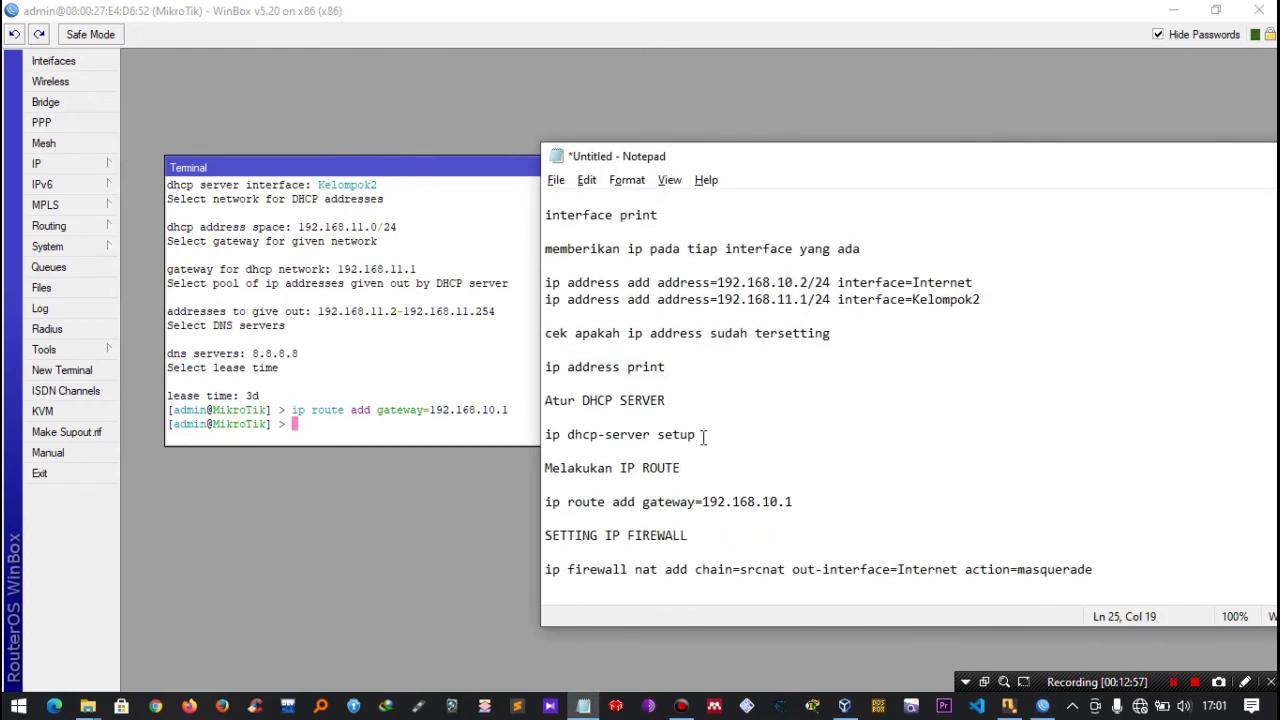
click(569, 535)
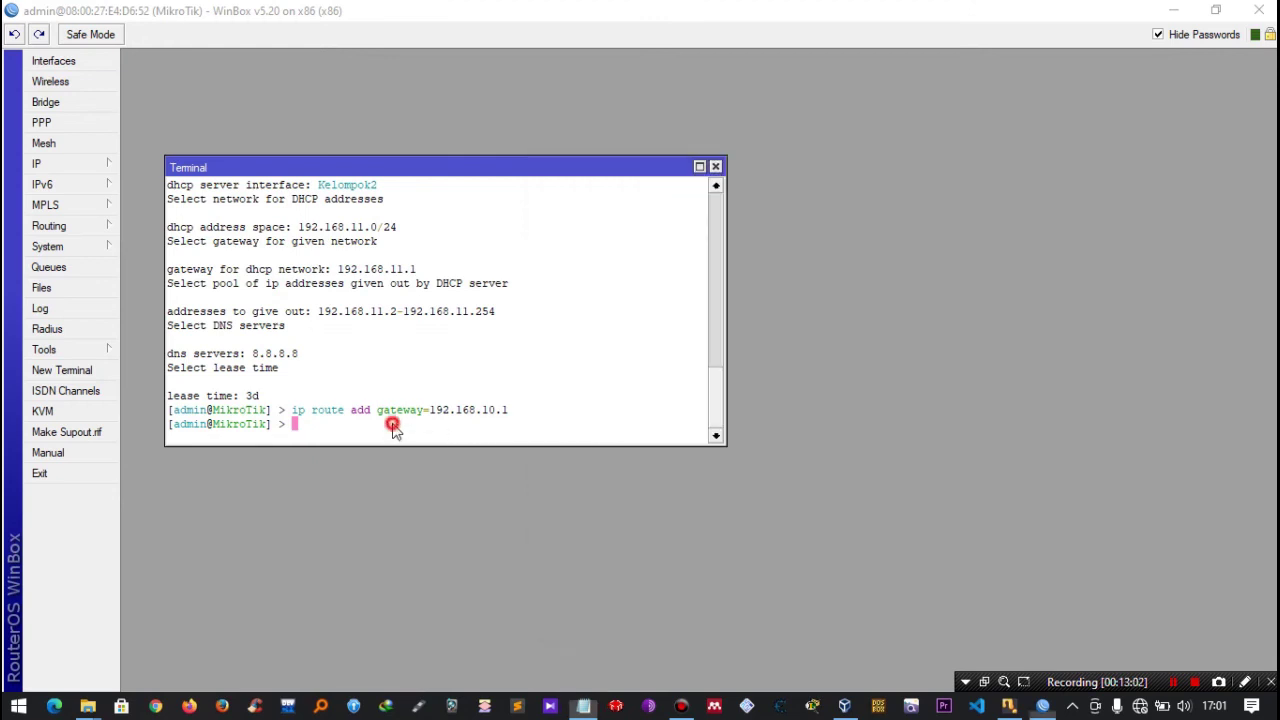
click(393, 430)
text(ip)
key(BackSpace)
key(BackSpace)
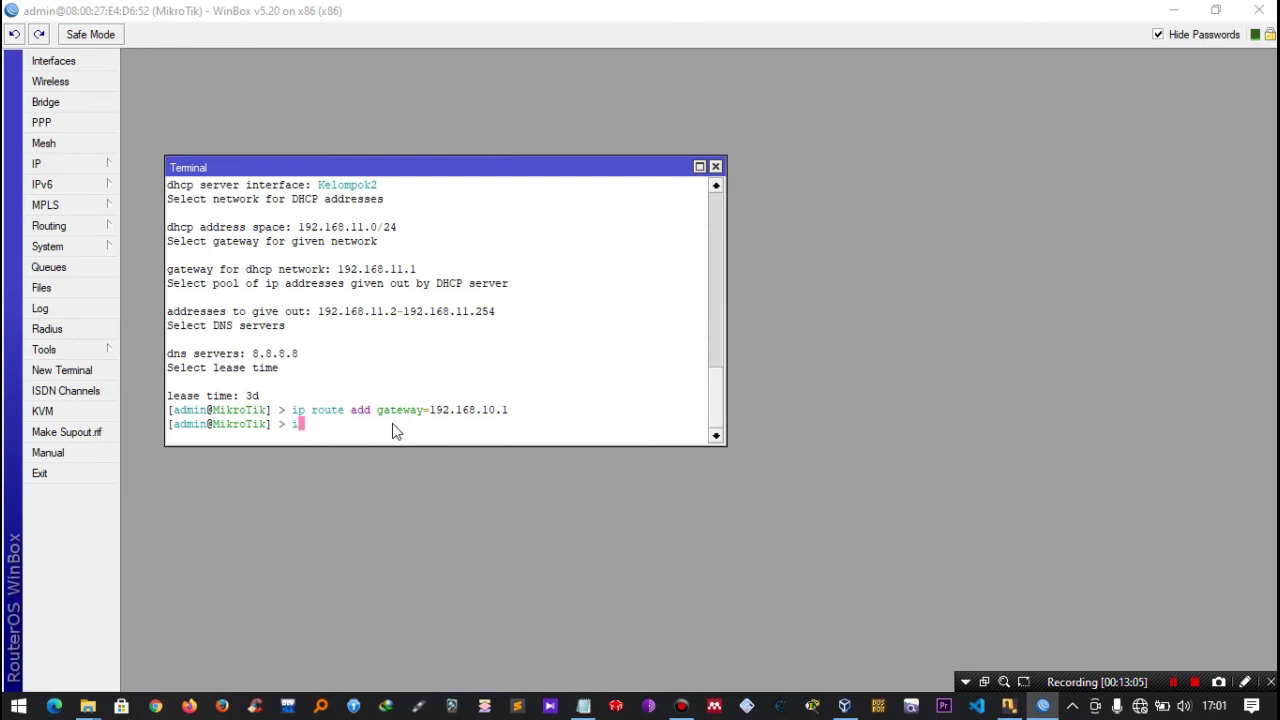
text(p firewall)
key(alt+Tab)
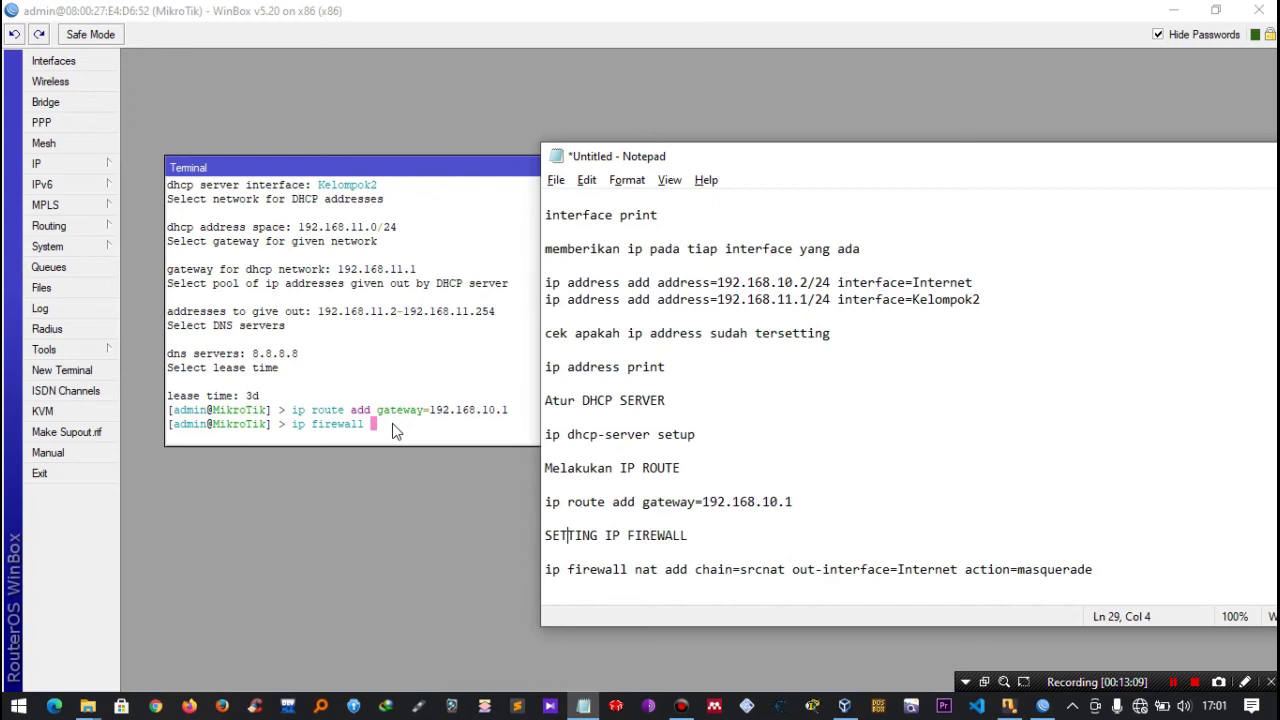
key(alt+Tab)
text(nat add)
Following the notes, extend the NAT command with the parameter "chain=srcnat".
key(alt+Tab)
key(alt+Tab)
text(chain)
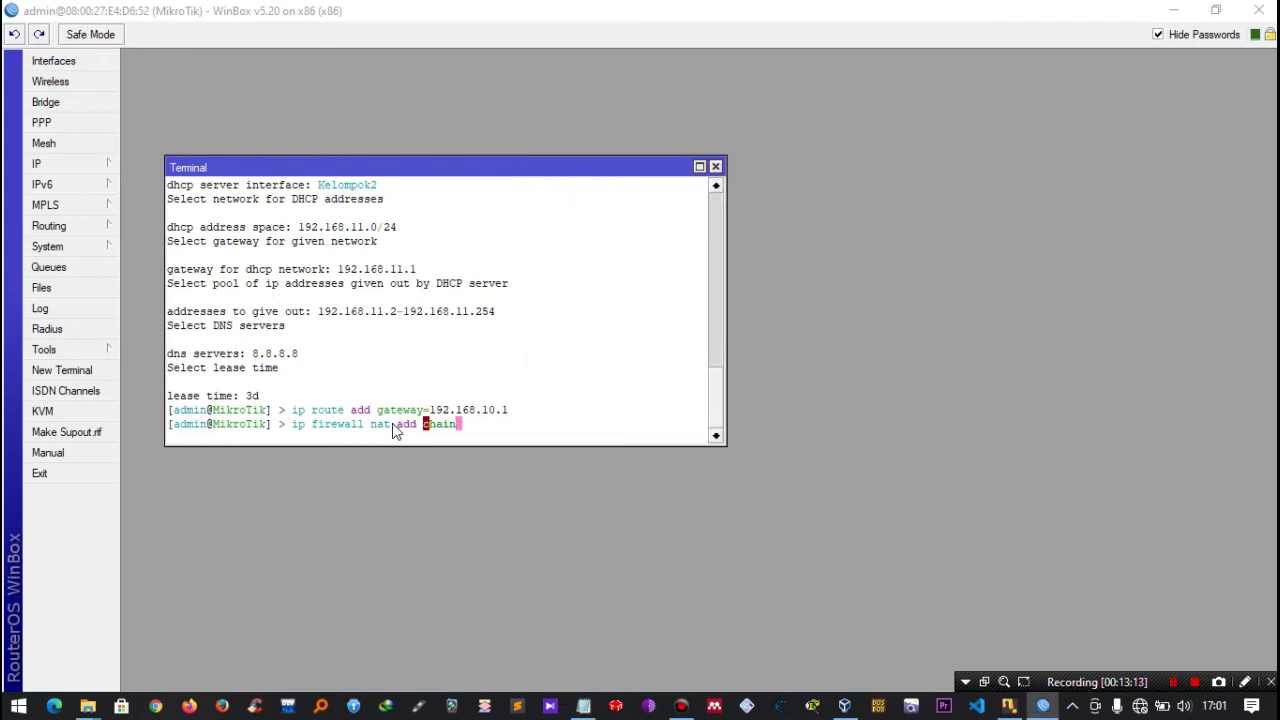
text(=)
key(alt+Tab)
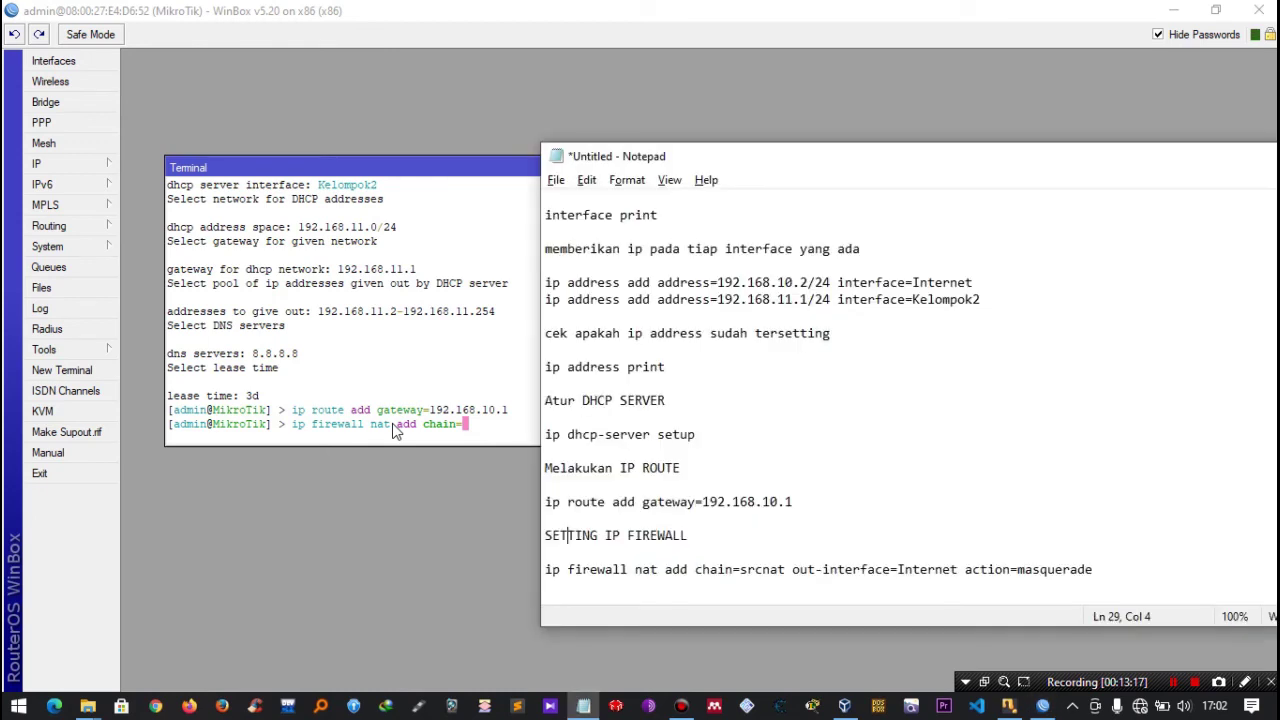
key(alt+Tab)
text(srcnat)
key(alt+Tab)
Add the parameter "out-interface=Internet" to the NAT command, checking it against the notes.
text(out-interface)
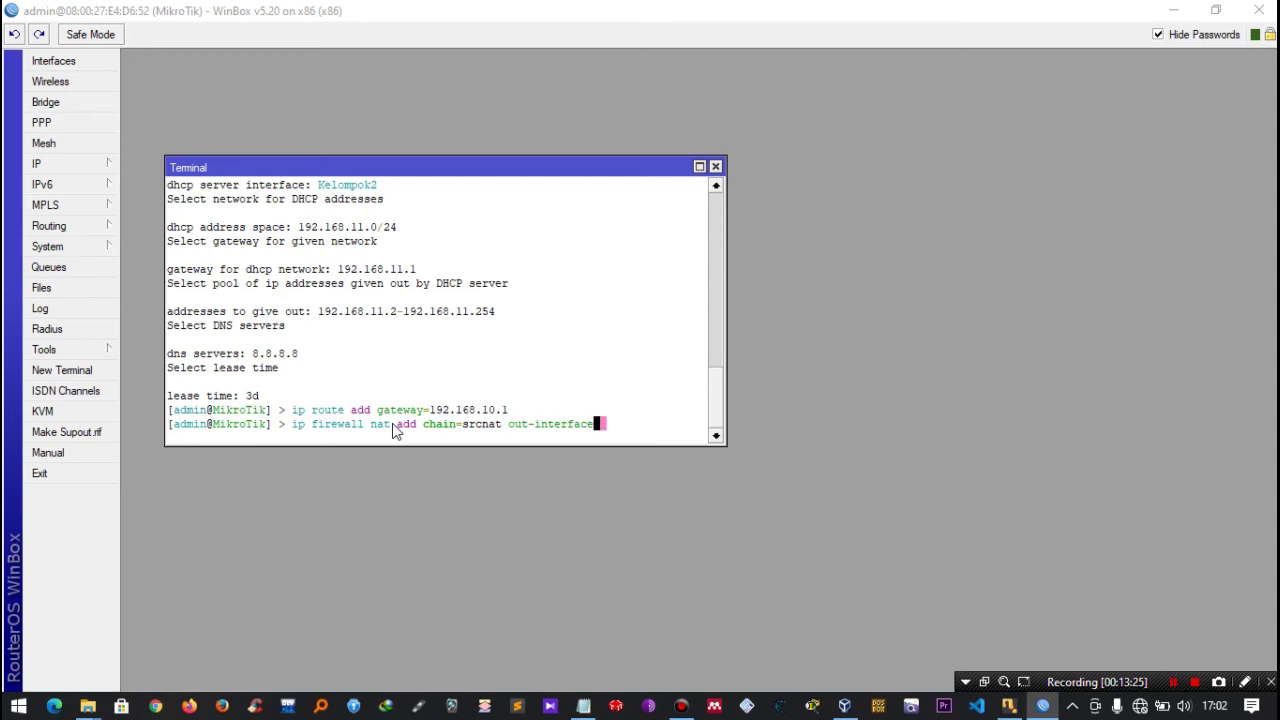
key(alt+Tab)
key(alt+Tab)
text(=)
text(Internet)
Widen the terminal window, complete the NAT command with "action=masquerade", run it and close the terminal.
key(alt+Tab)
key(alt+Tab)
text(action)
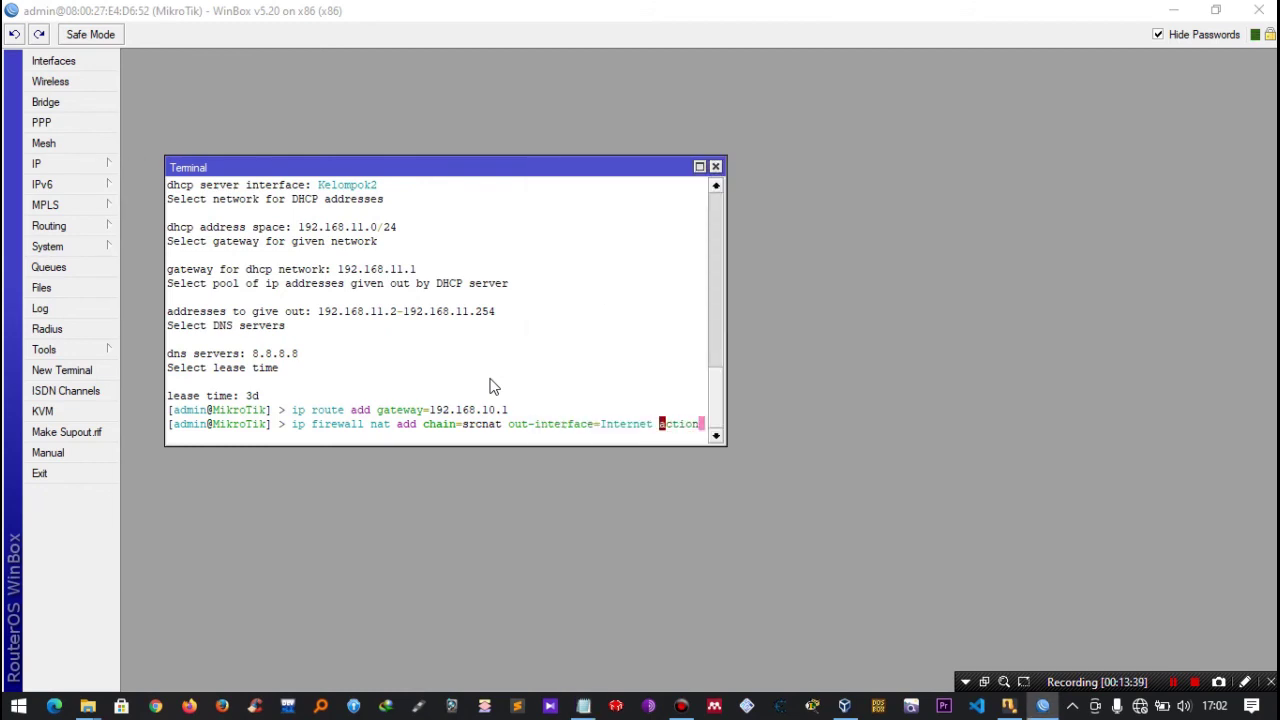
drag(725, 428, 860, 432)
click(723, 432)
text(=)
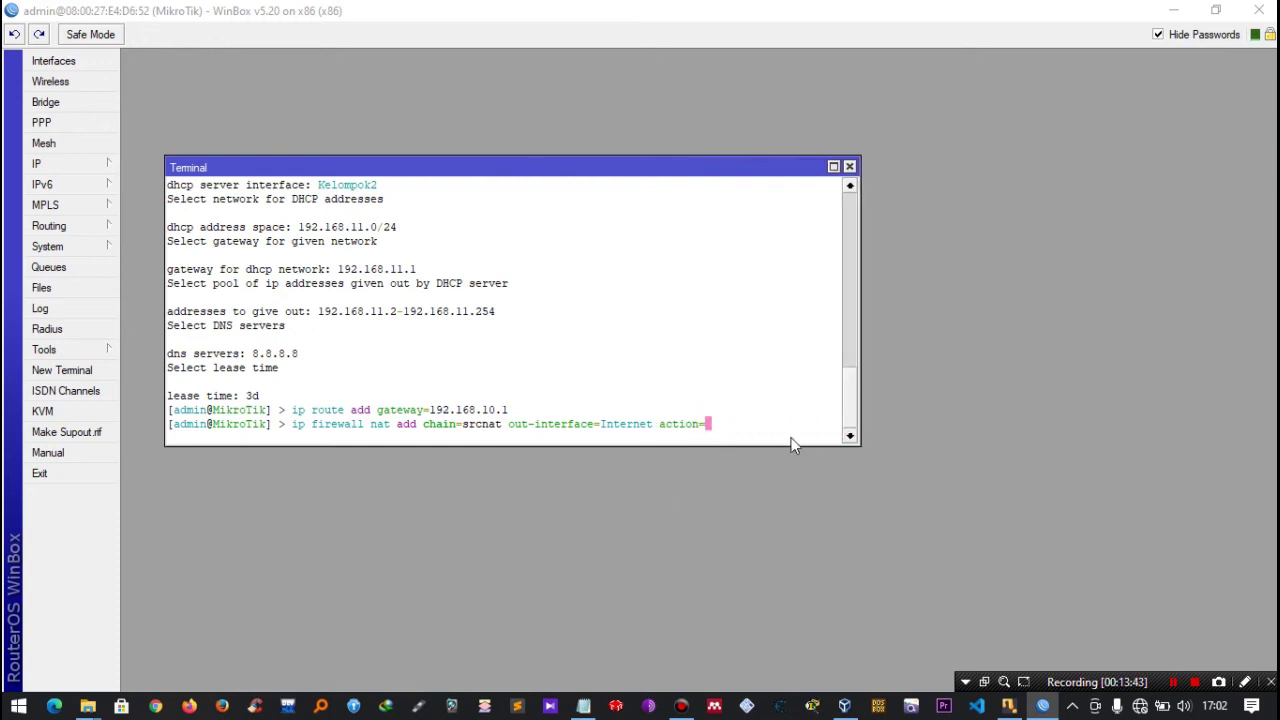
key(alt+Tab)
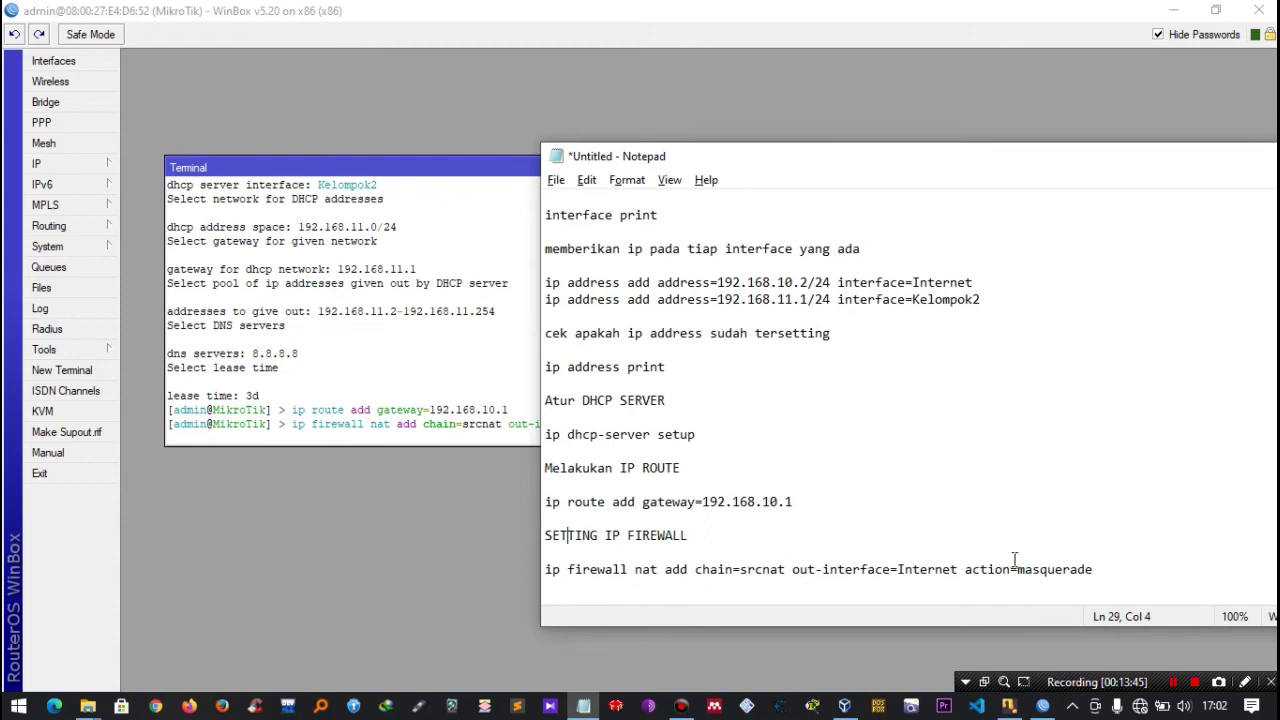
key(alt+Tab)
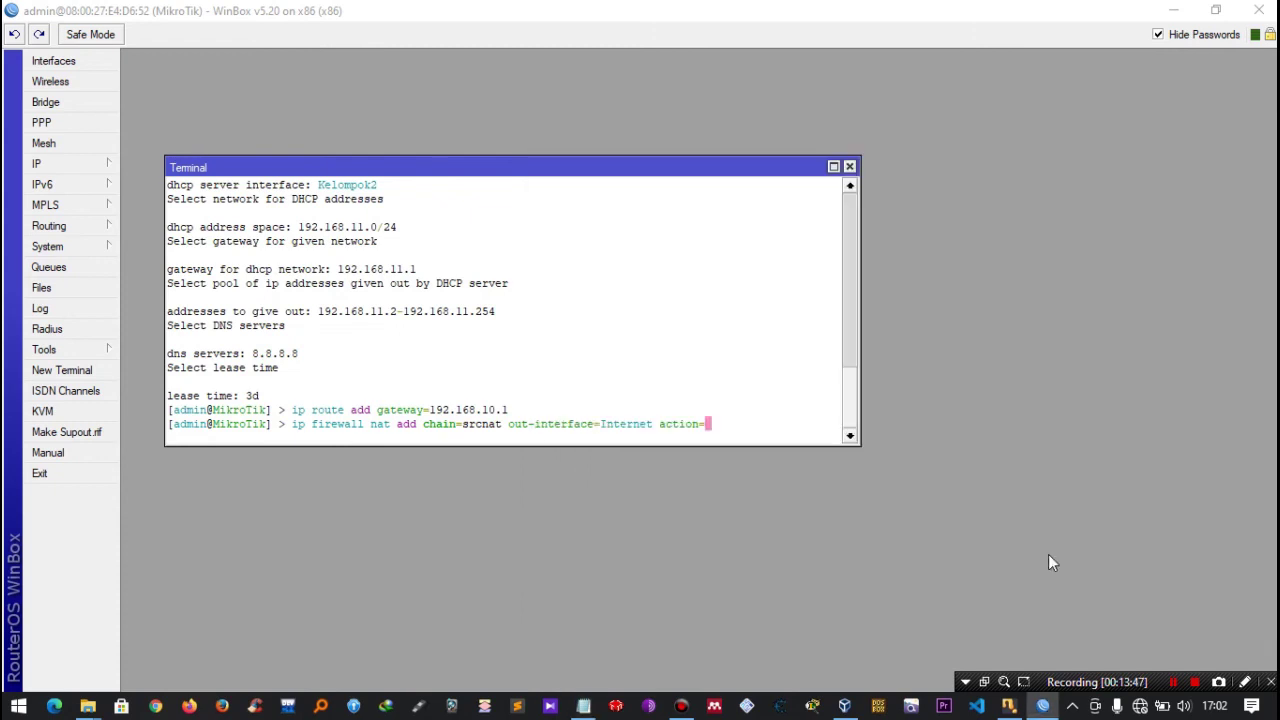
text(masquerade)
key(Return)
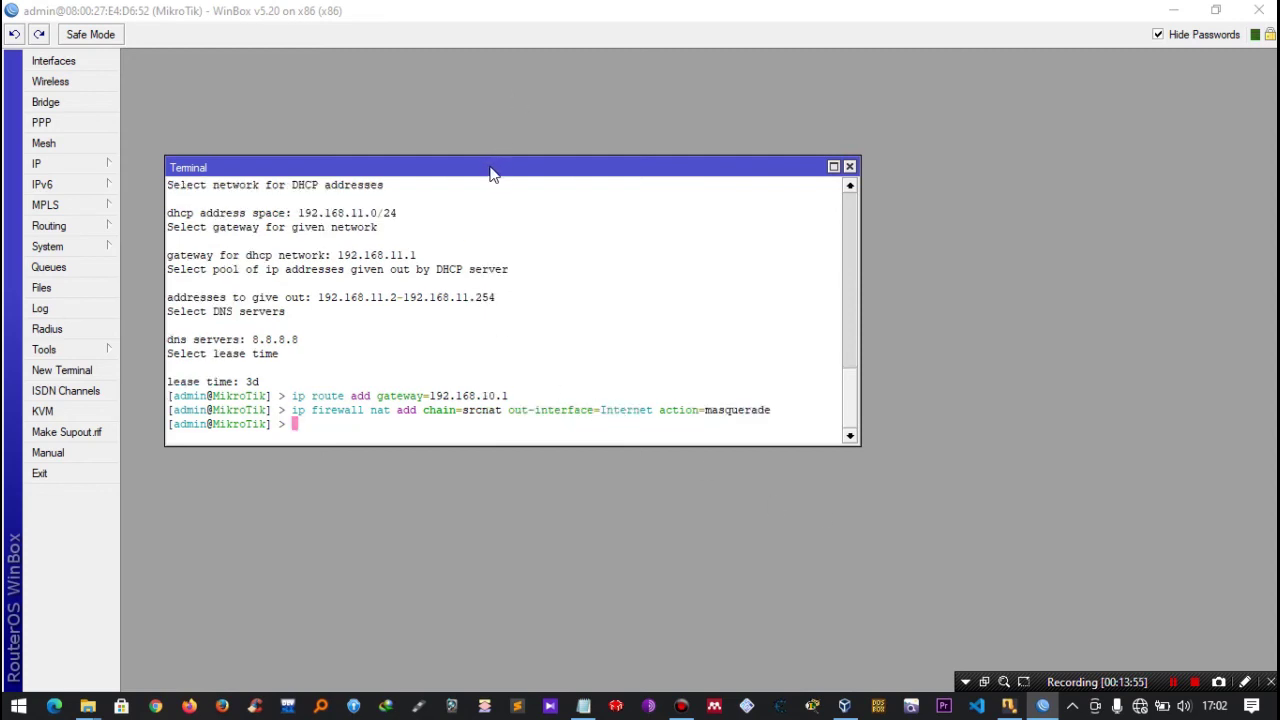
drag(490, 163, 506, 143)
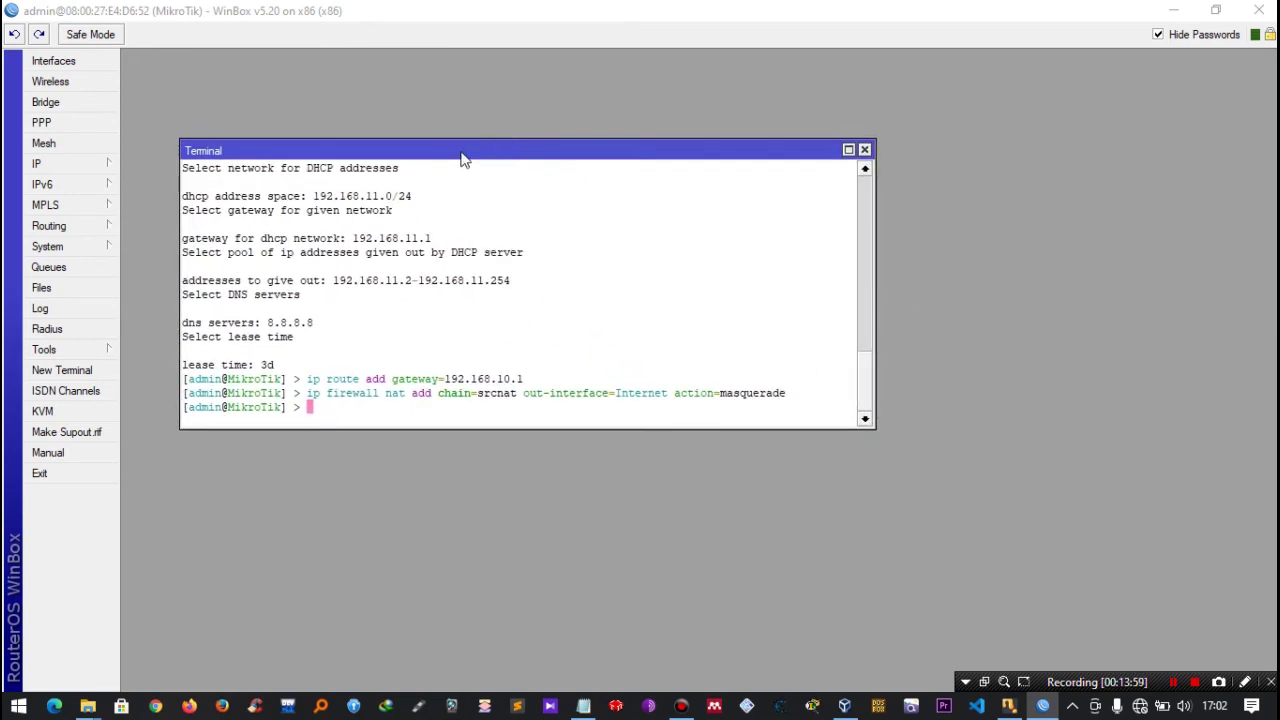
click(865, 150)
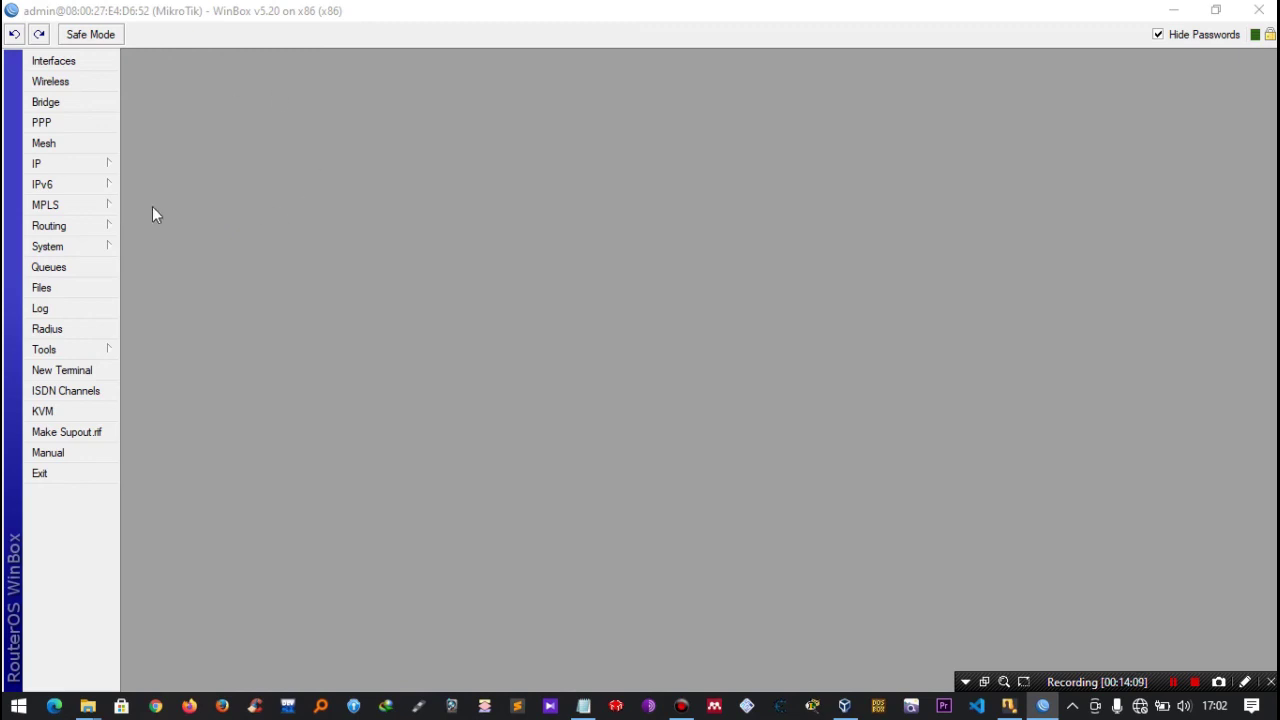
Open the IP Web Proxy settings and enable the proxy, keeping port 8080.
click(63, 164)
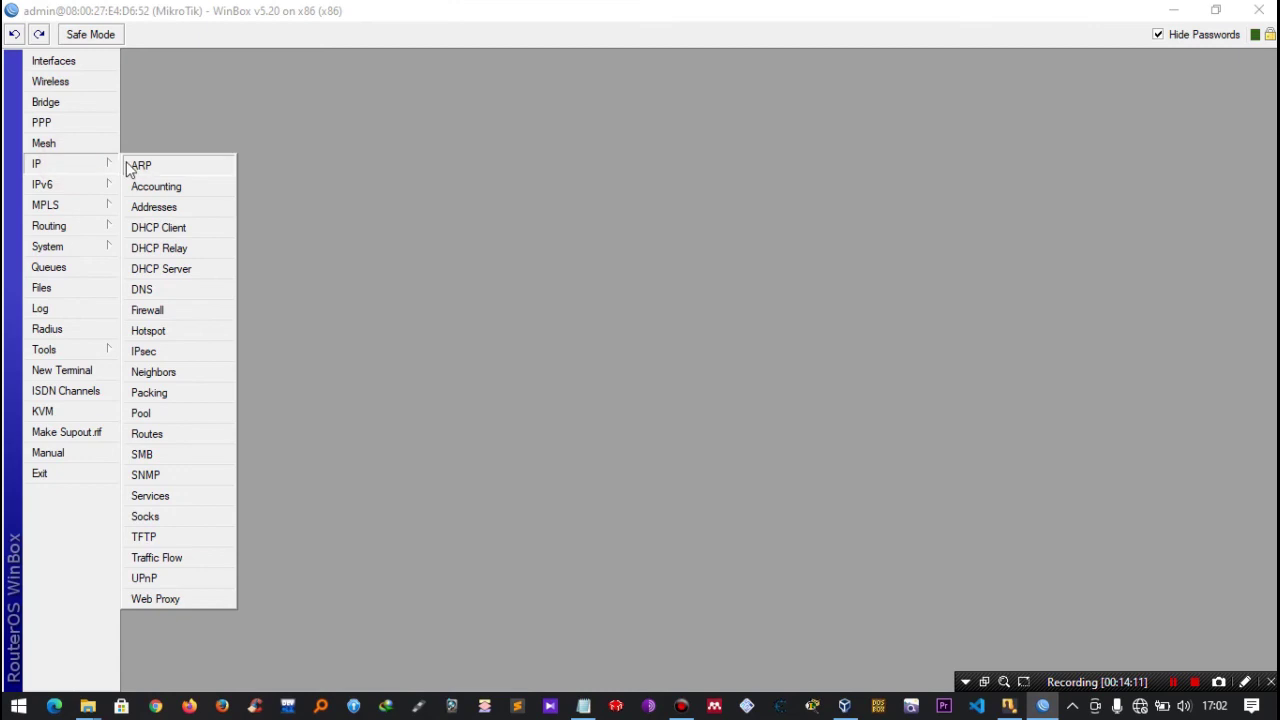
click(163, 599)
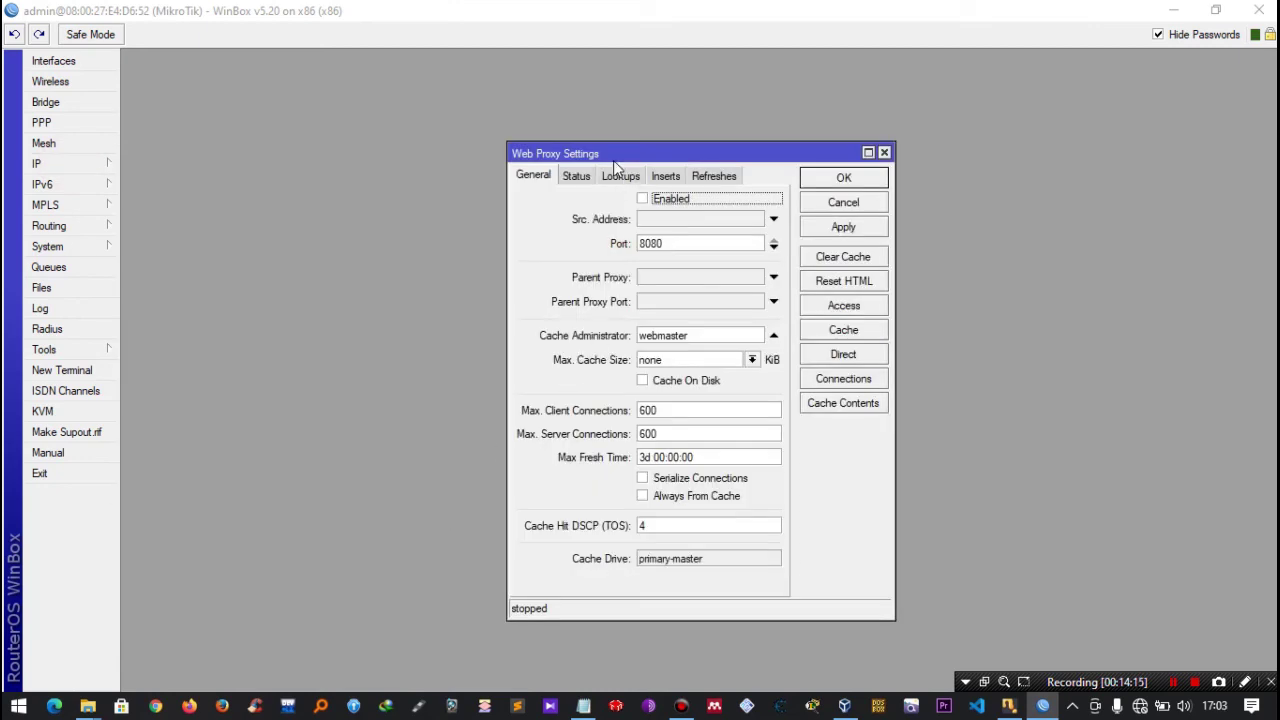
drag(608, 157, 393, 139)
click(421, 178)
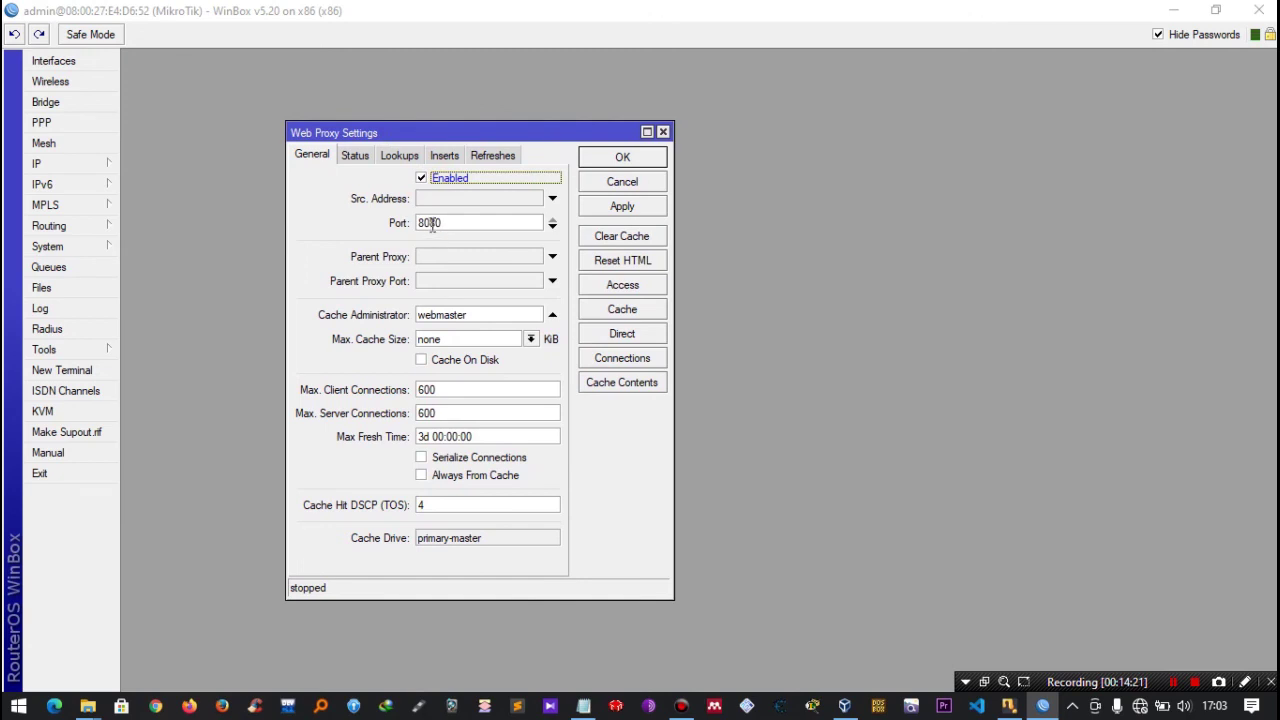
double_click(431, 222)
click(478, 215)
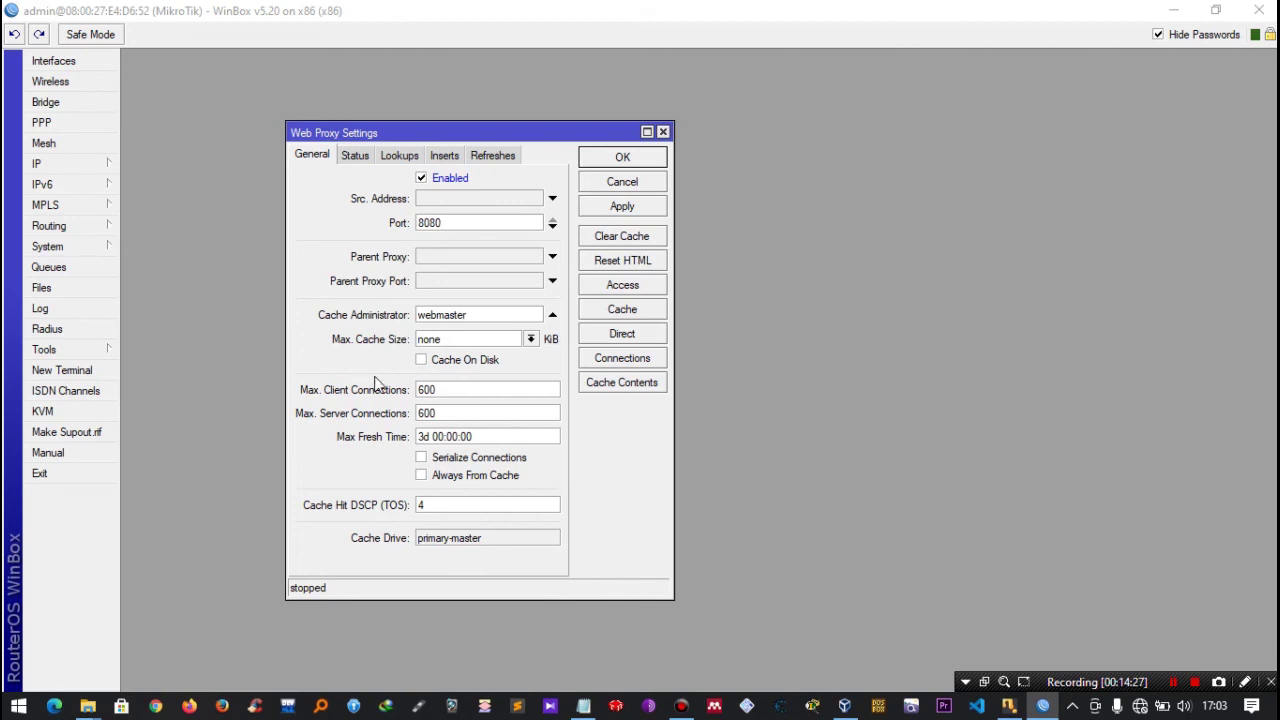
Set the web proxy's maximum cache size to 100000 KiB, turn on Cache On Disk, and apply and confirm the settings.
double_click(457, 338)
text(n)
text(00)
text(000)
click(423, 362)
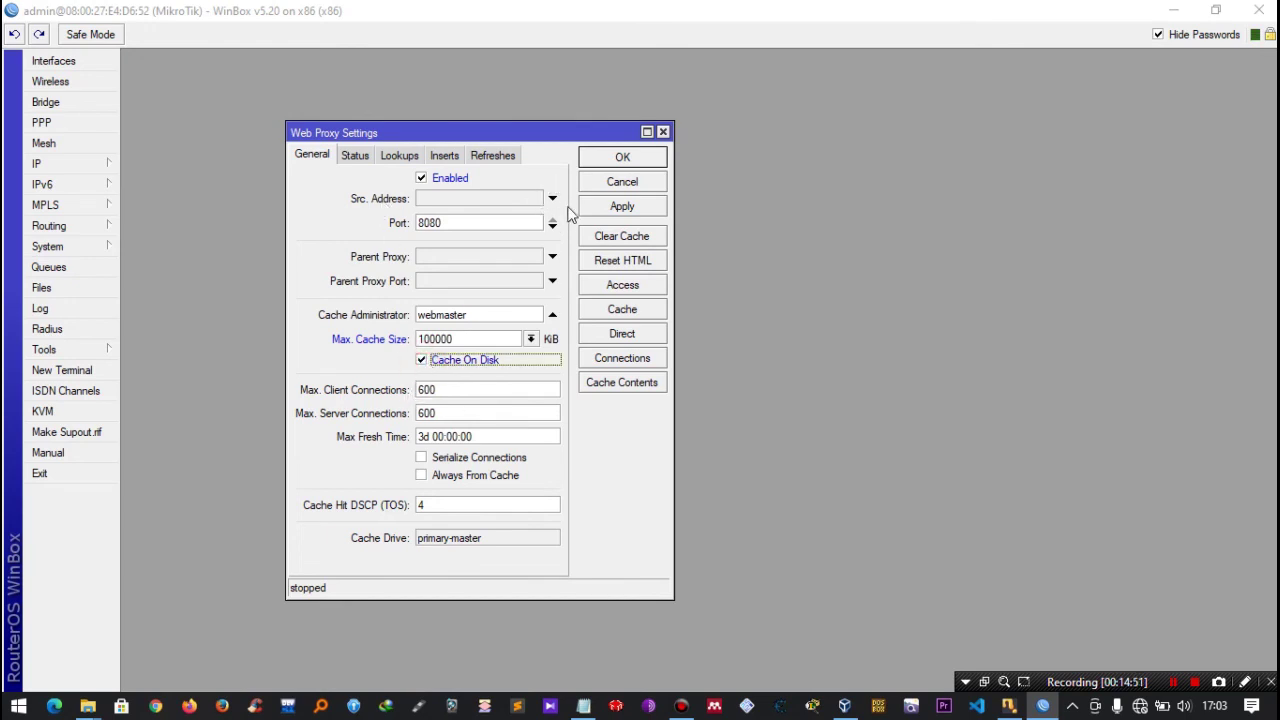
click(612, 210)
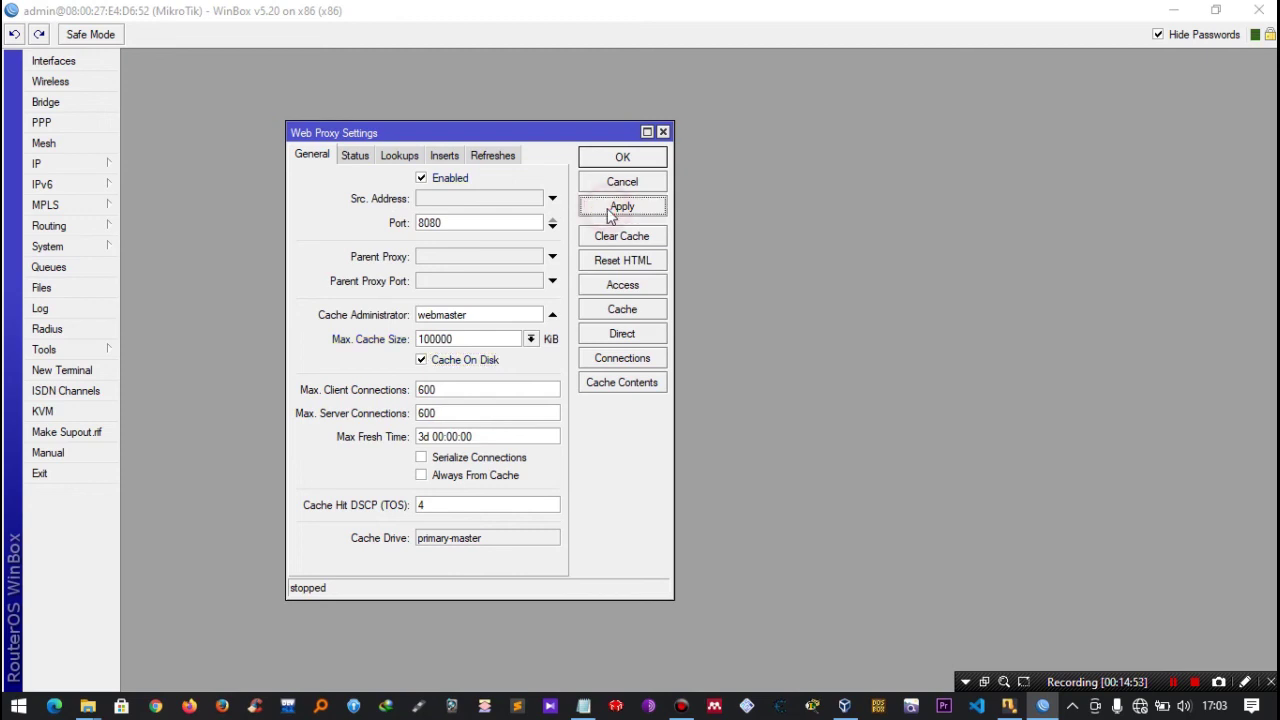
click(614, 158)
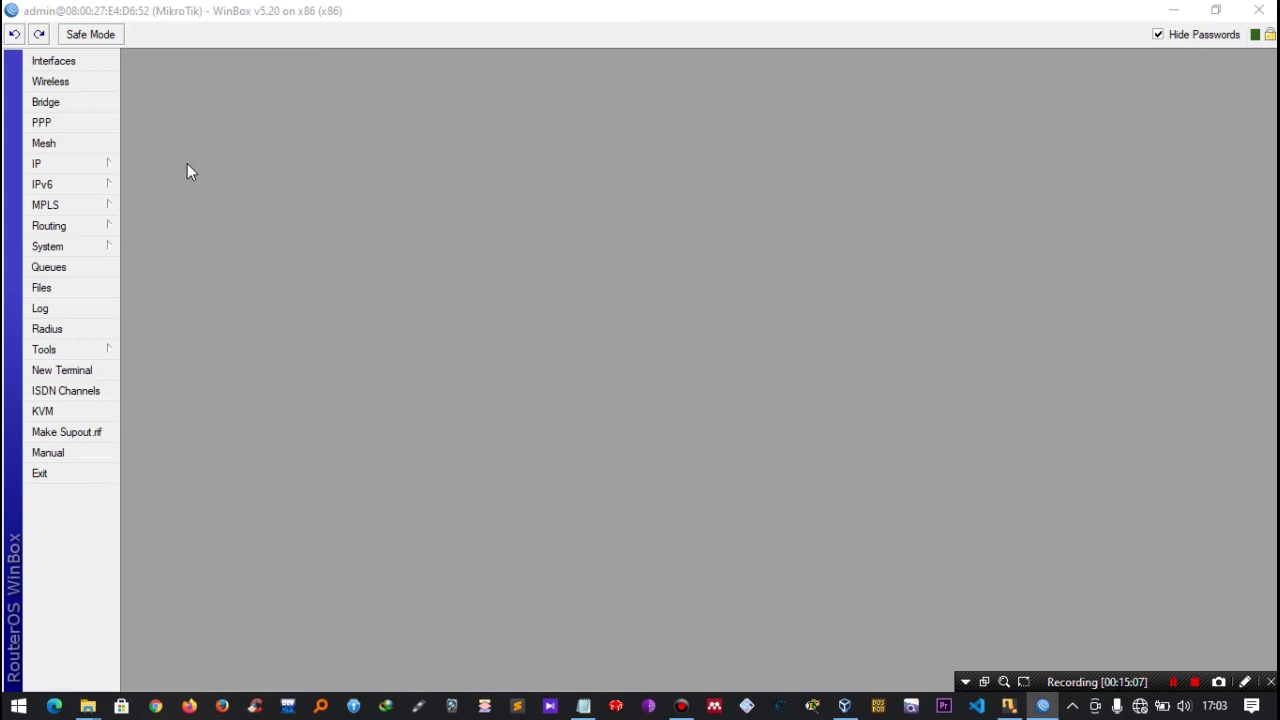
Create a new NAT rule in the IP firewall and set its chain to dstnat.
click(105, 163)
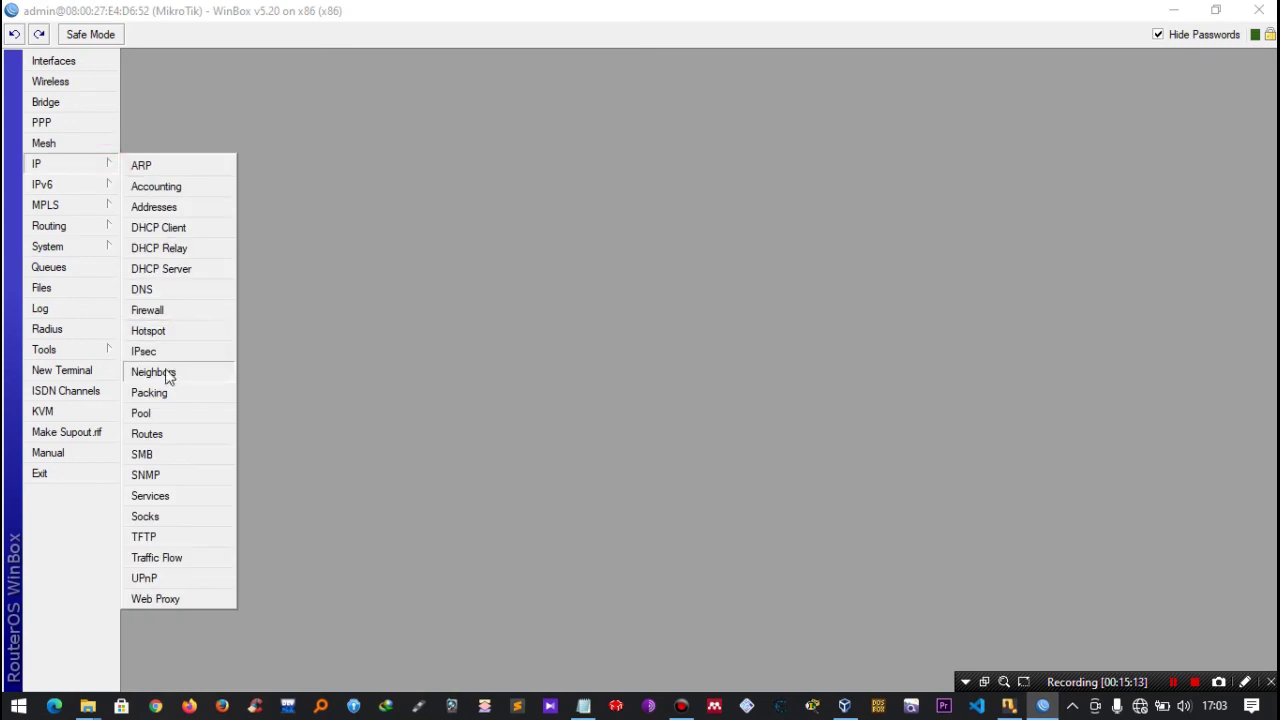
click(152, 316)
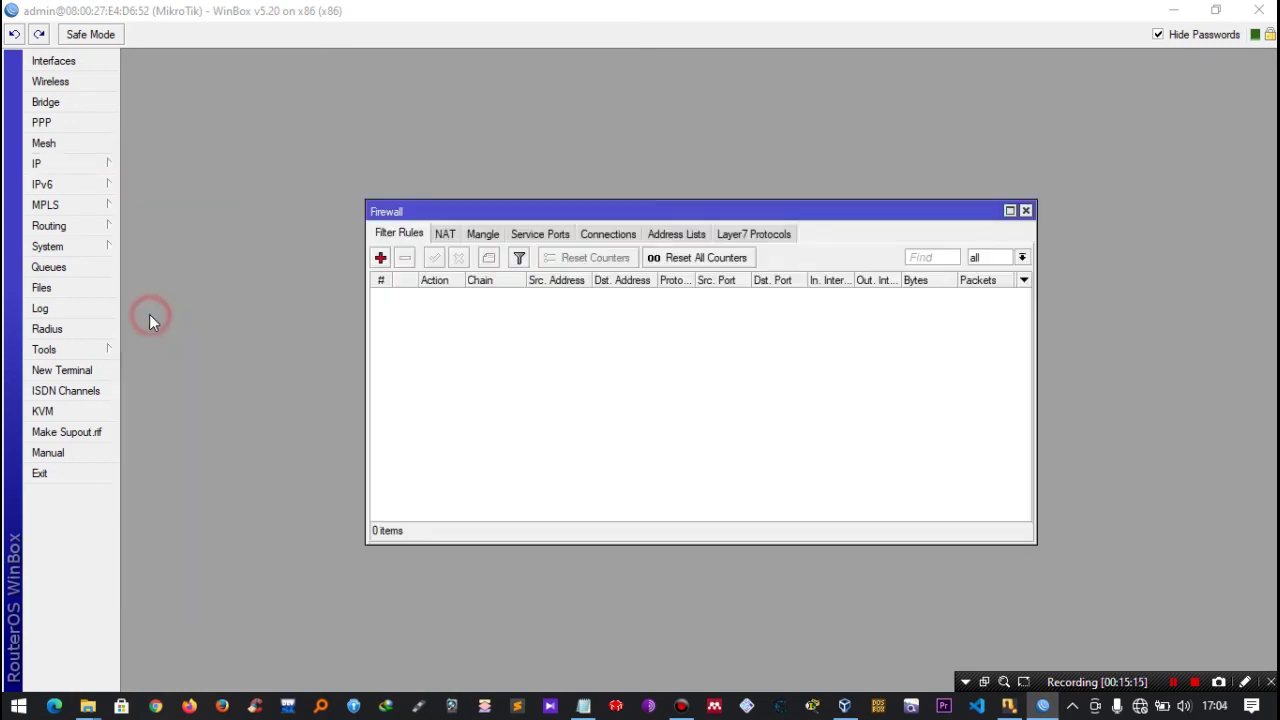
drag(493, 212, 403, 185)
click(356, 207)
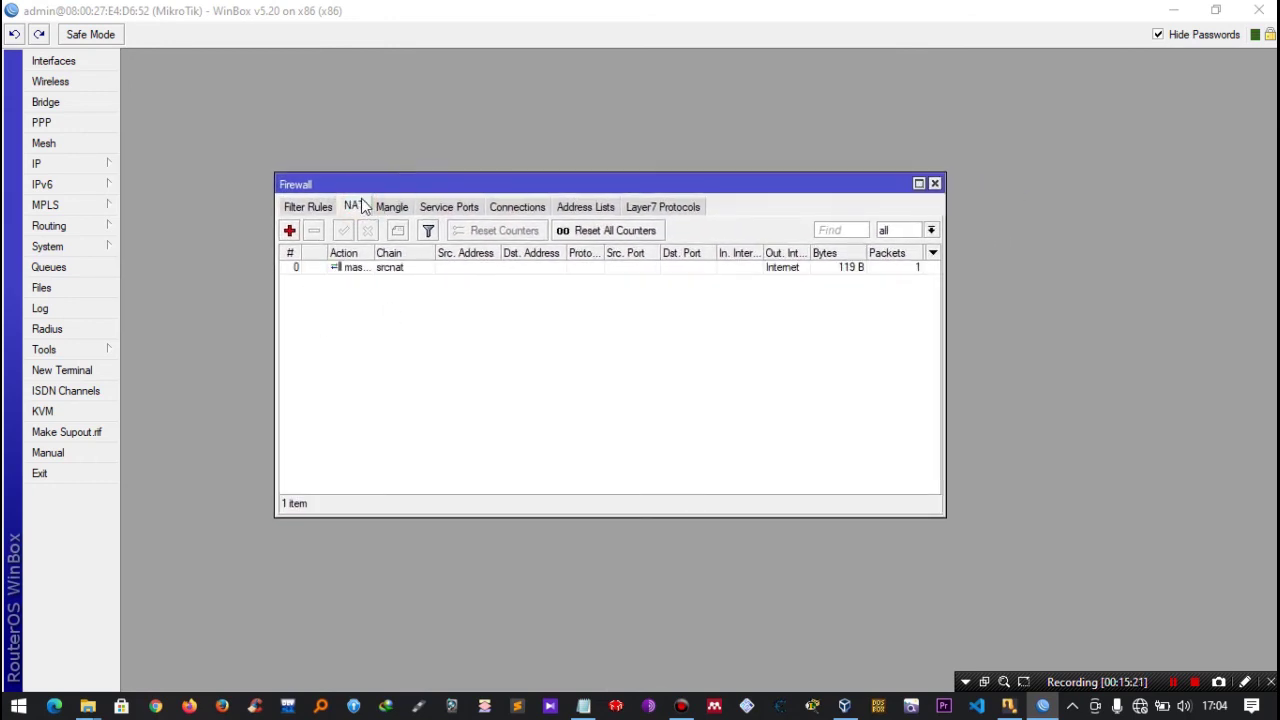
click(289, 231)
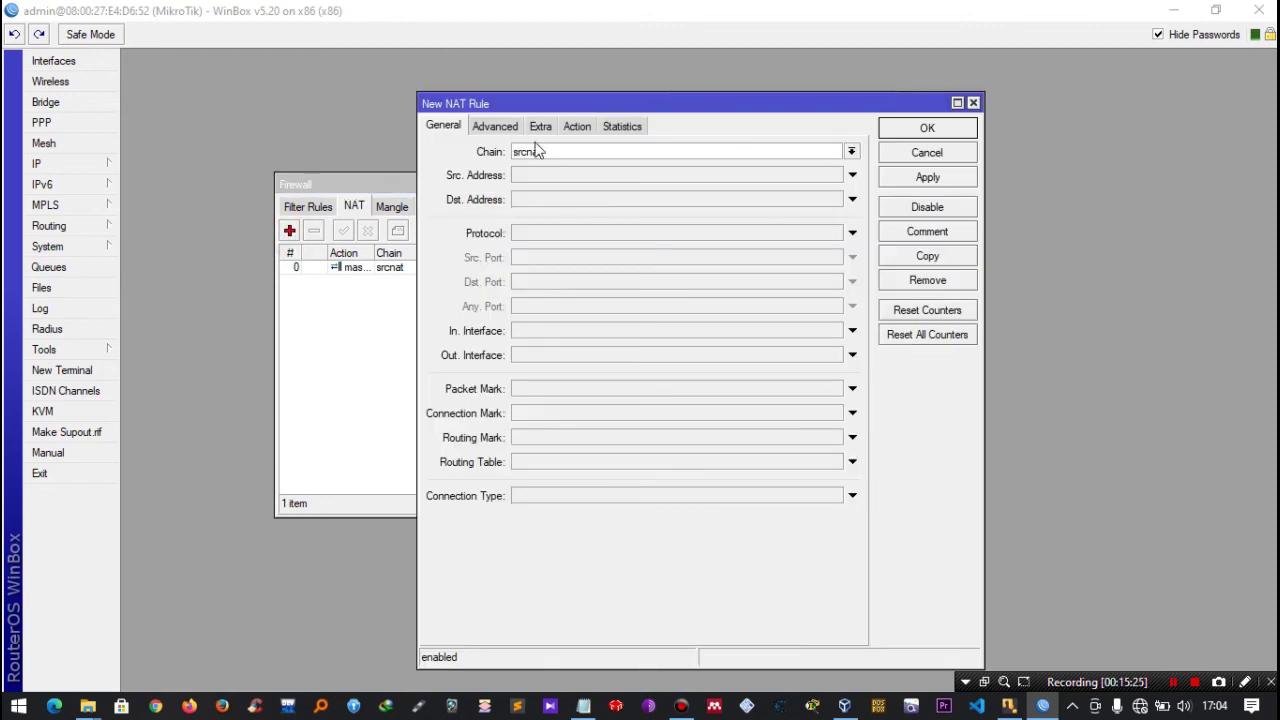
drag(522, 112, 478, 135)
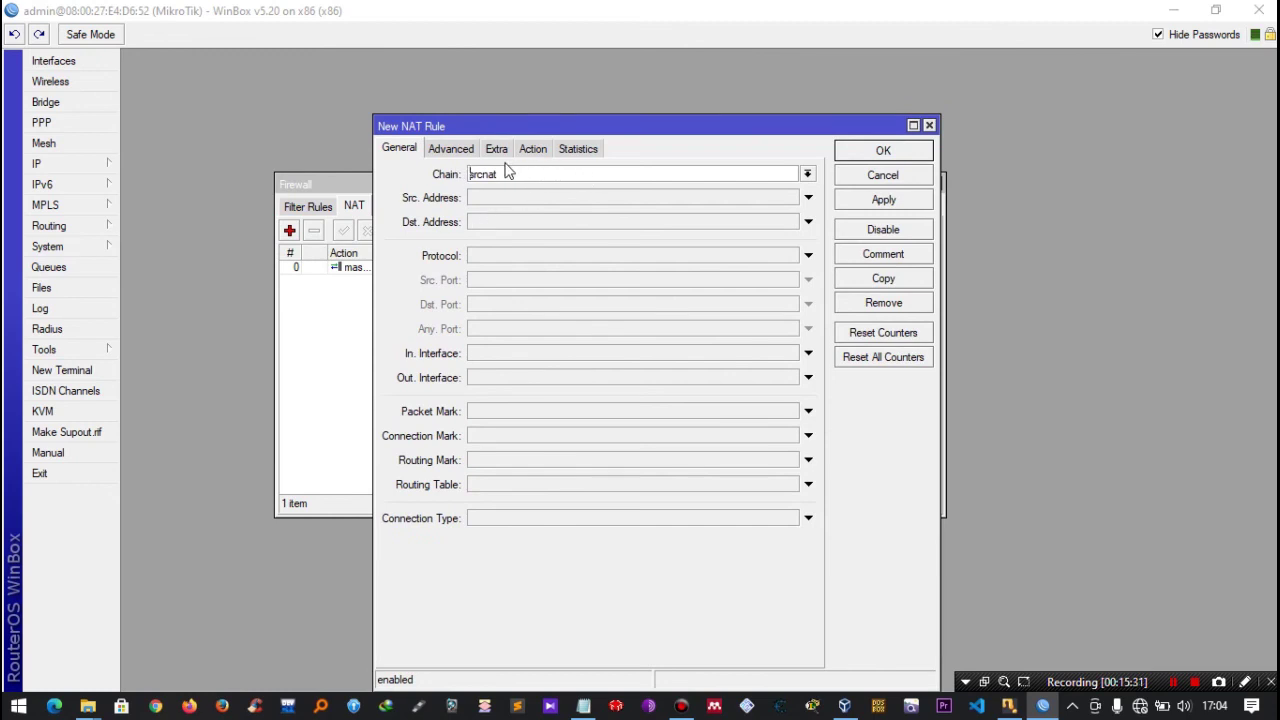
click(806, 175)
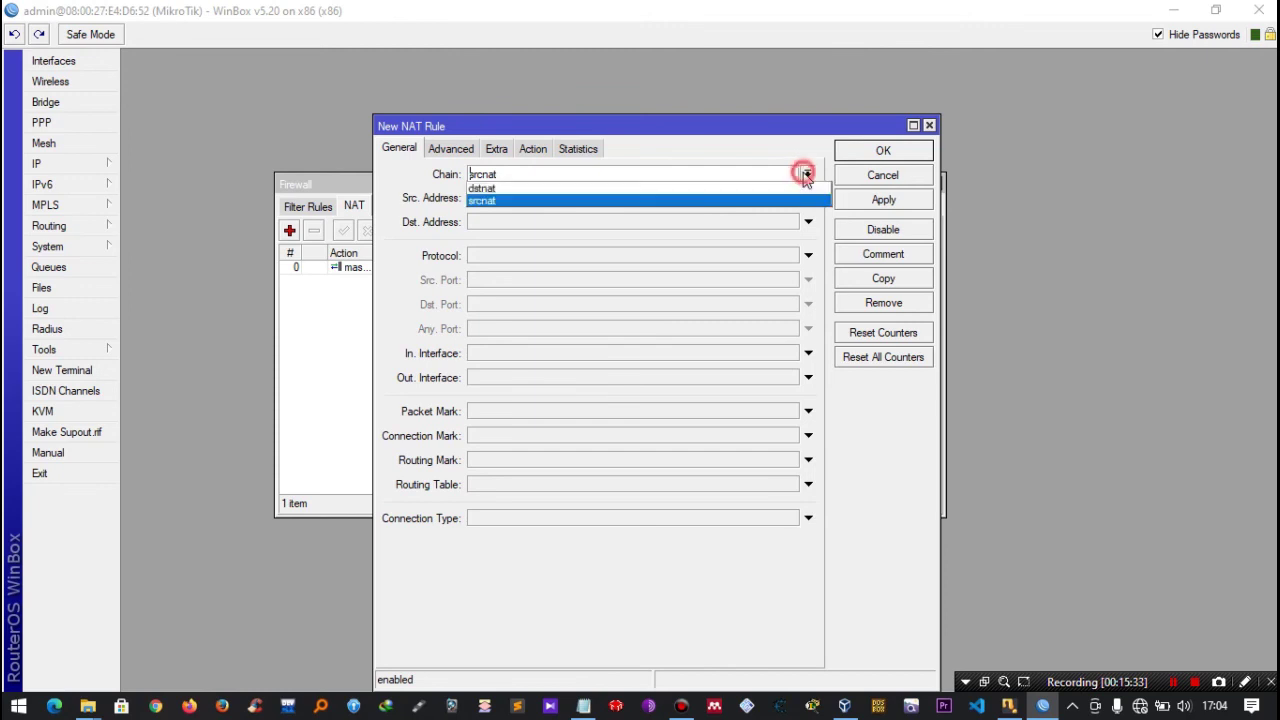
click(489, 188)
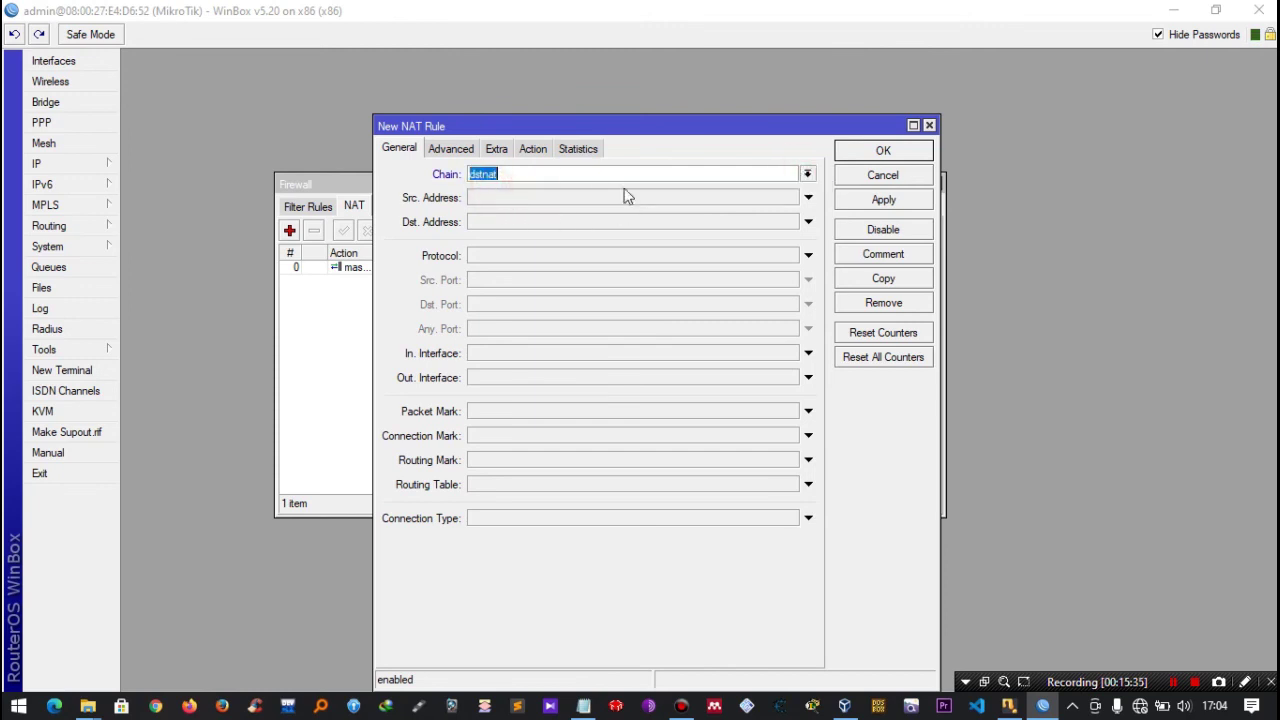
Set the NAT rule's destination address to 192.168.11.0/24, protocol to 6 (tcp) and destination port to 80.
click(491, 222)
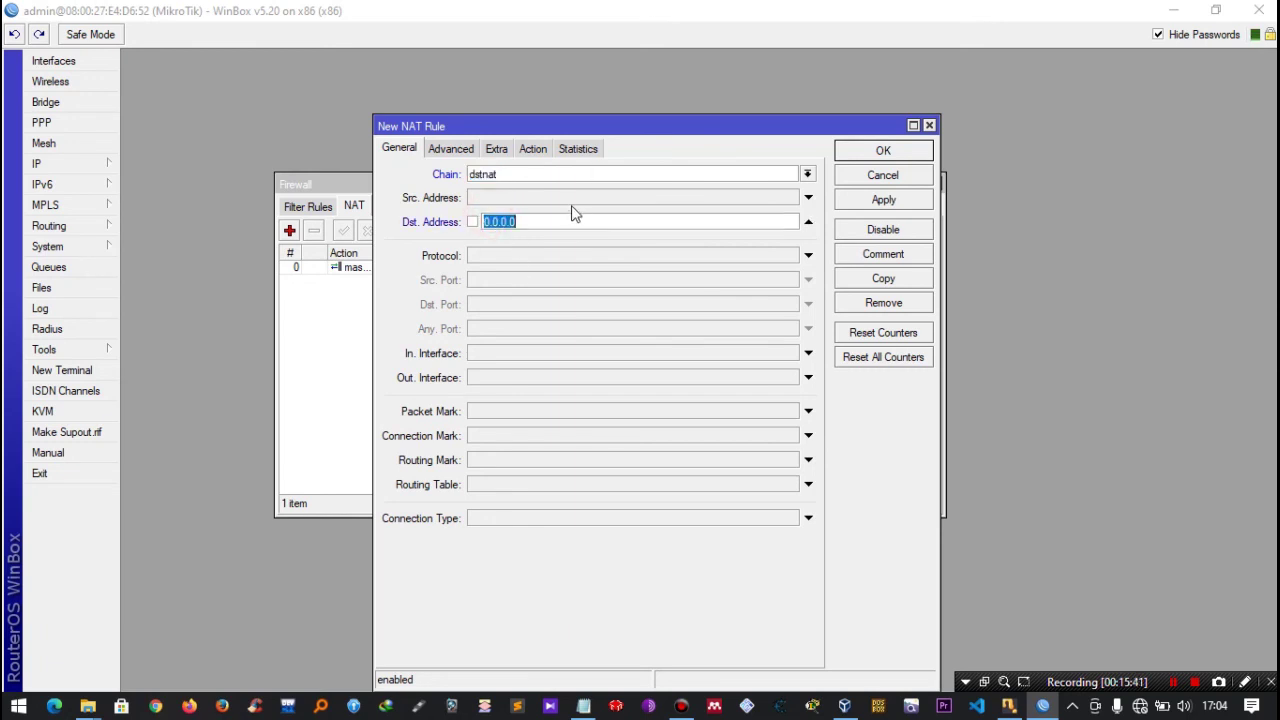
key(BackSpace)
text(192.168.11.0/24)
click(507, 254)
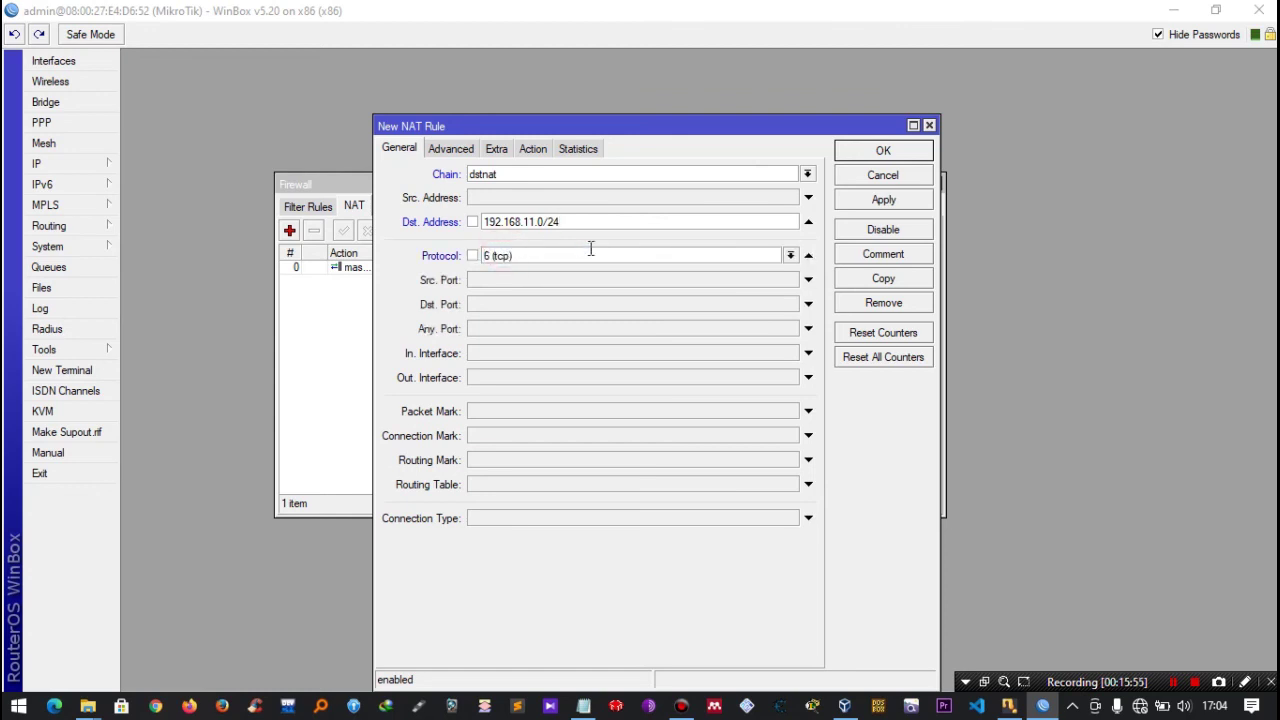
click(508, 304)
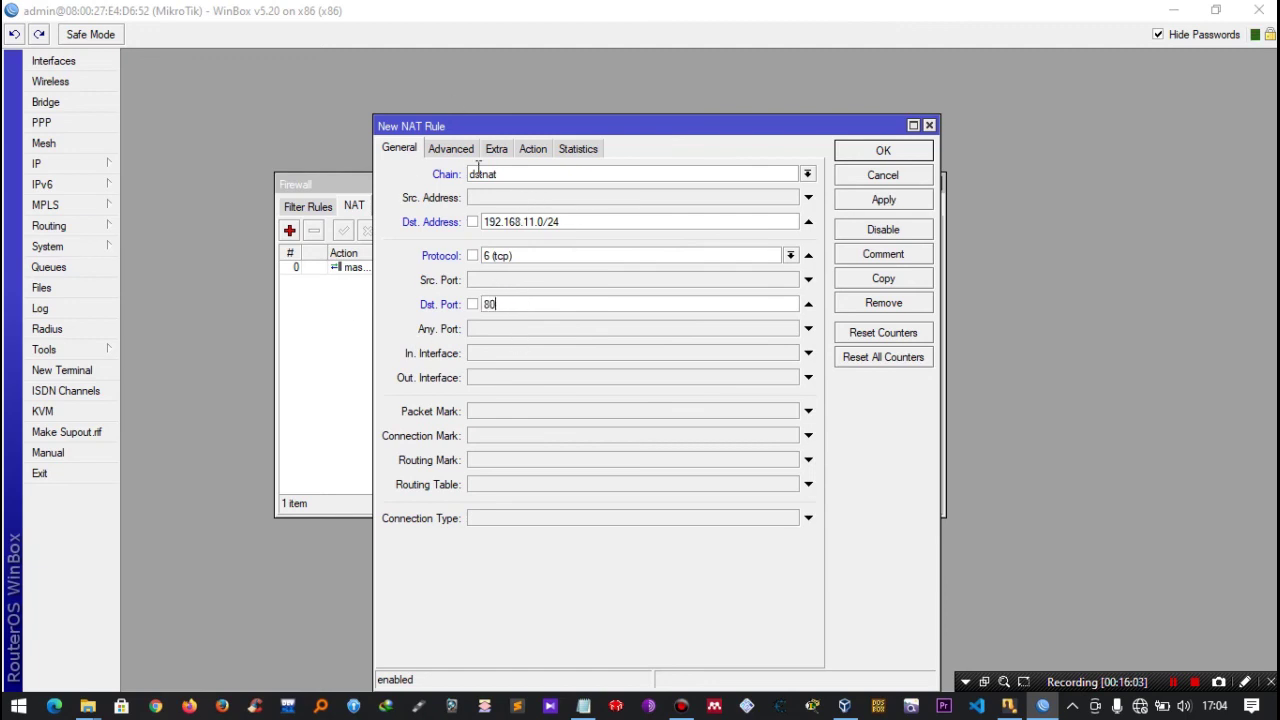
Set the new NAT rule's action to redirect.
click(534, 150)
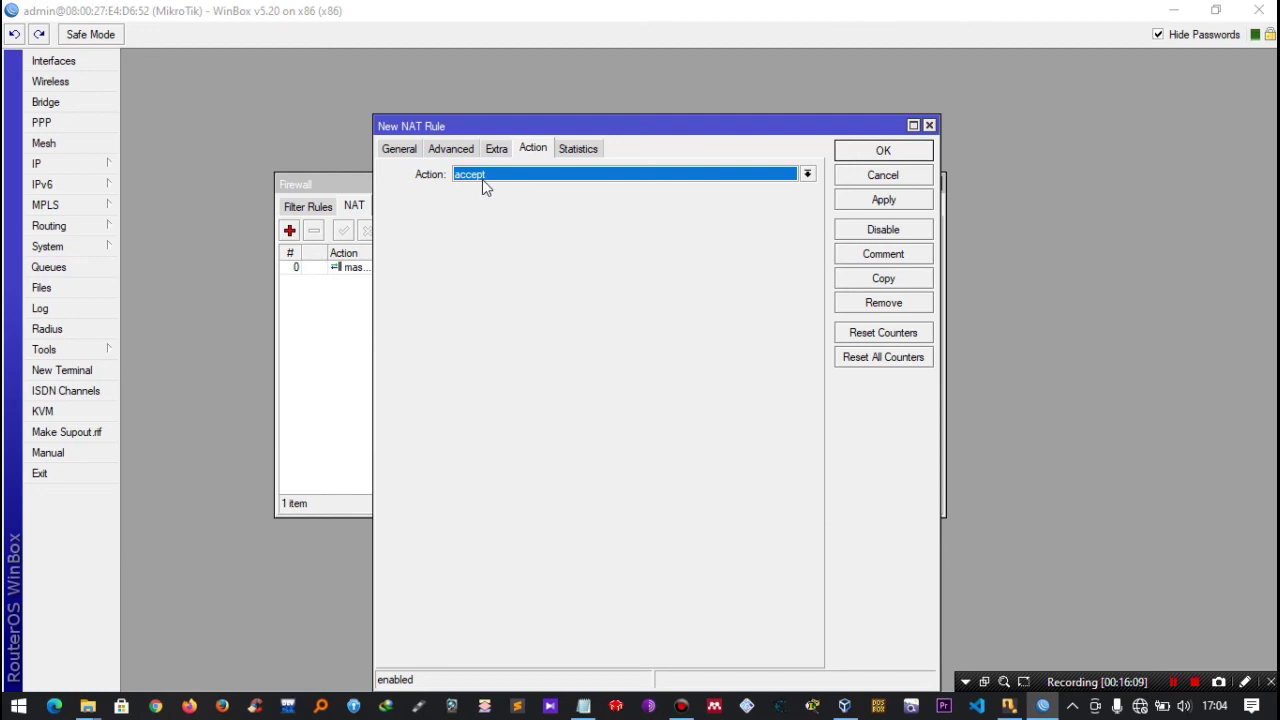
click(752, 175)
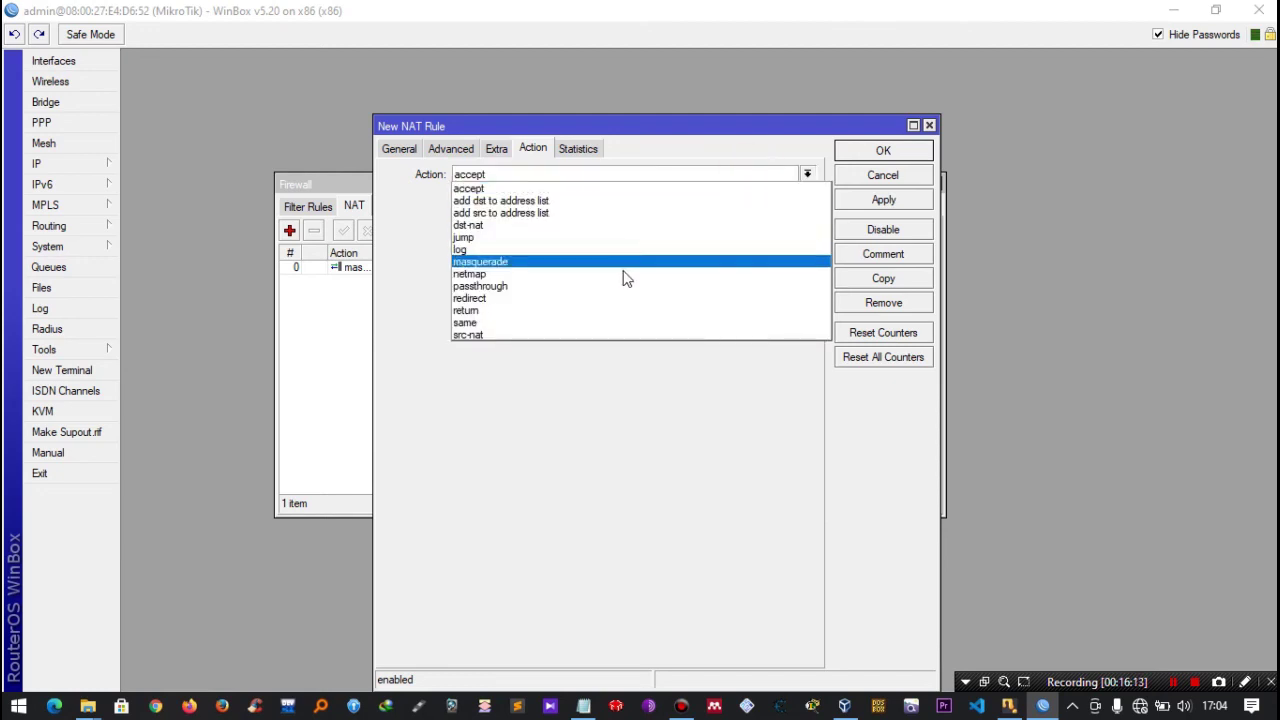
click(546, 299)
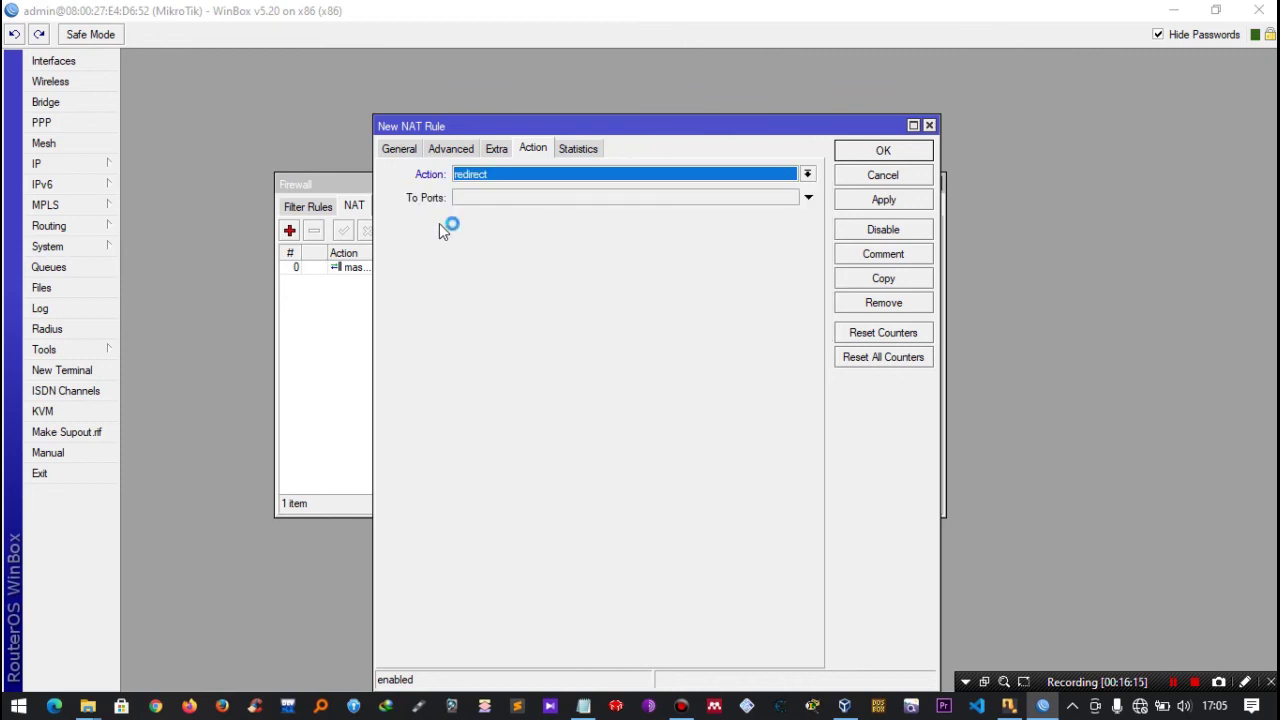
Set the NAT rule's redirect target port to 8080, apply and confirm the rule, and close the firewall window.
click(486, 197)
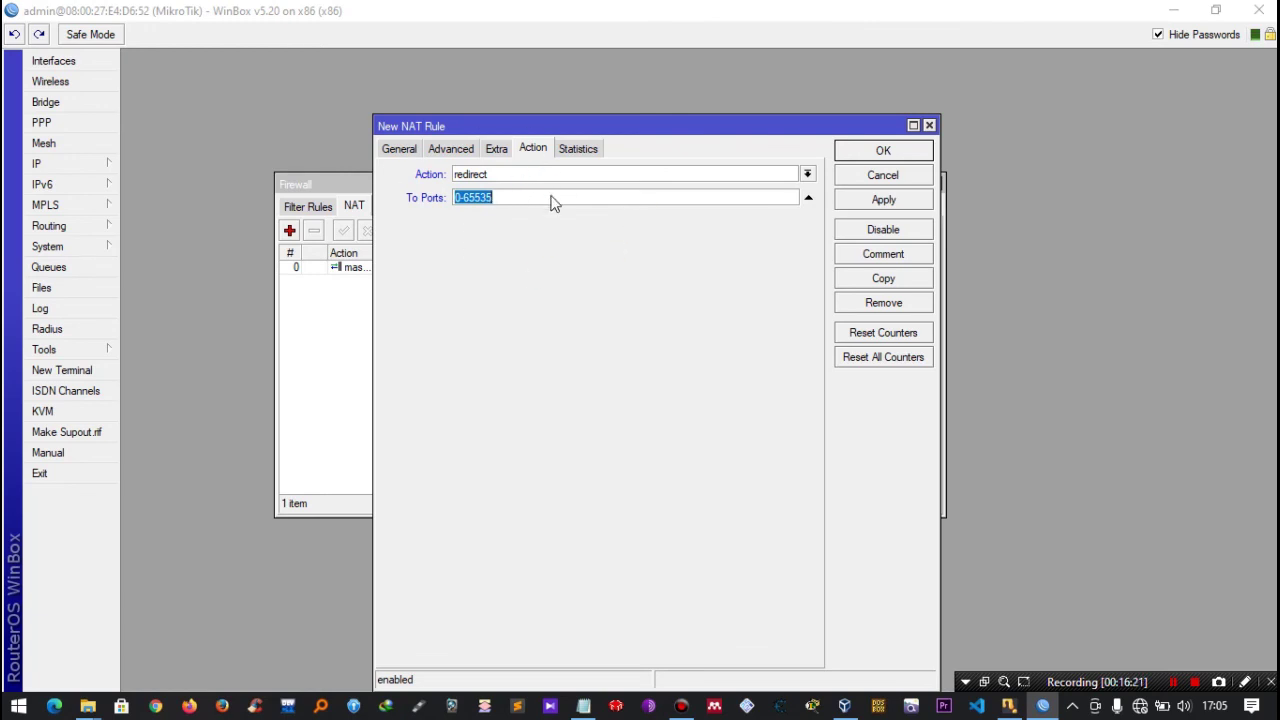
text(8080)
click(876, 199)
click(868, 151)
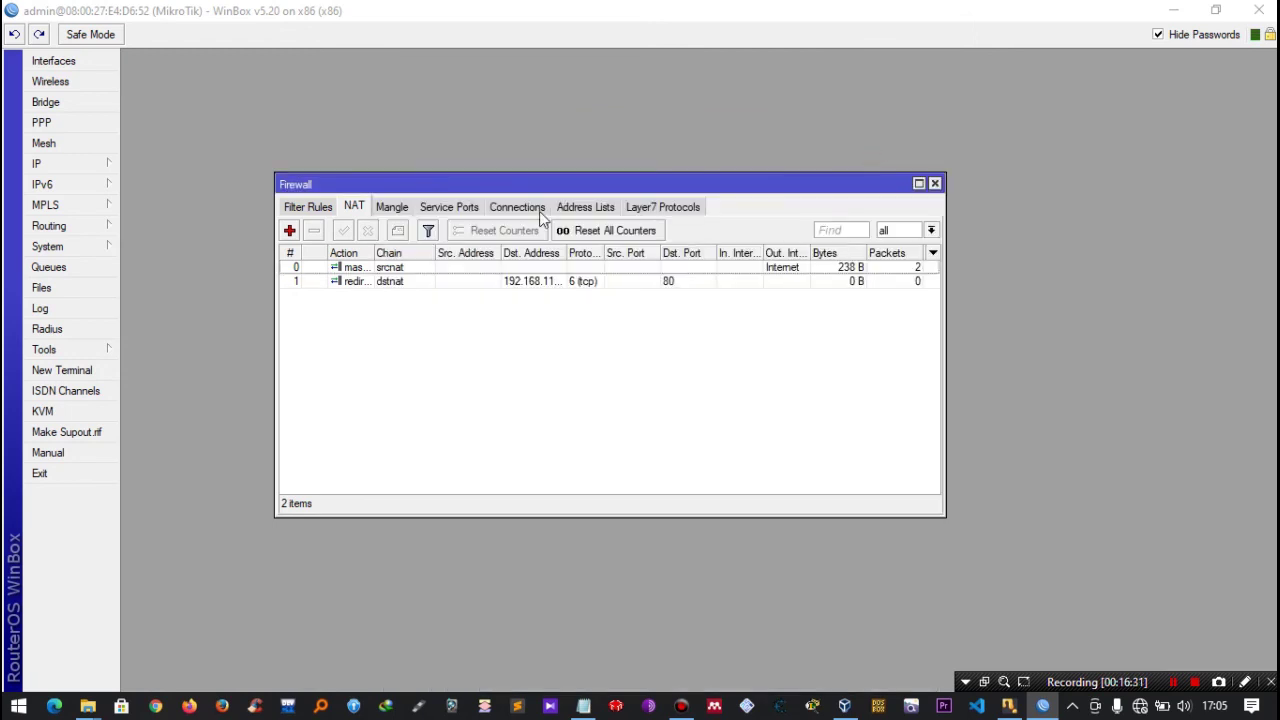
click(472, 281)
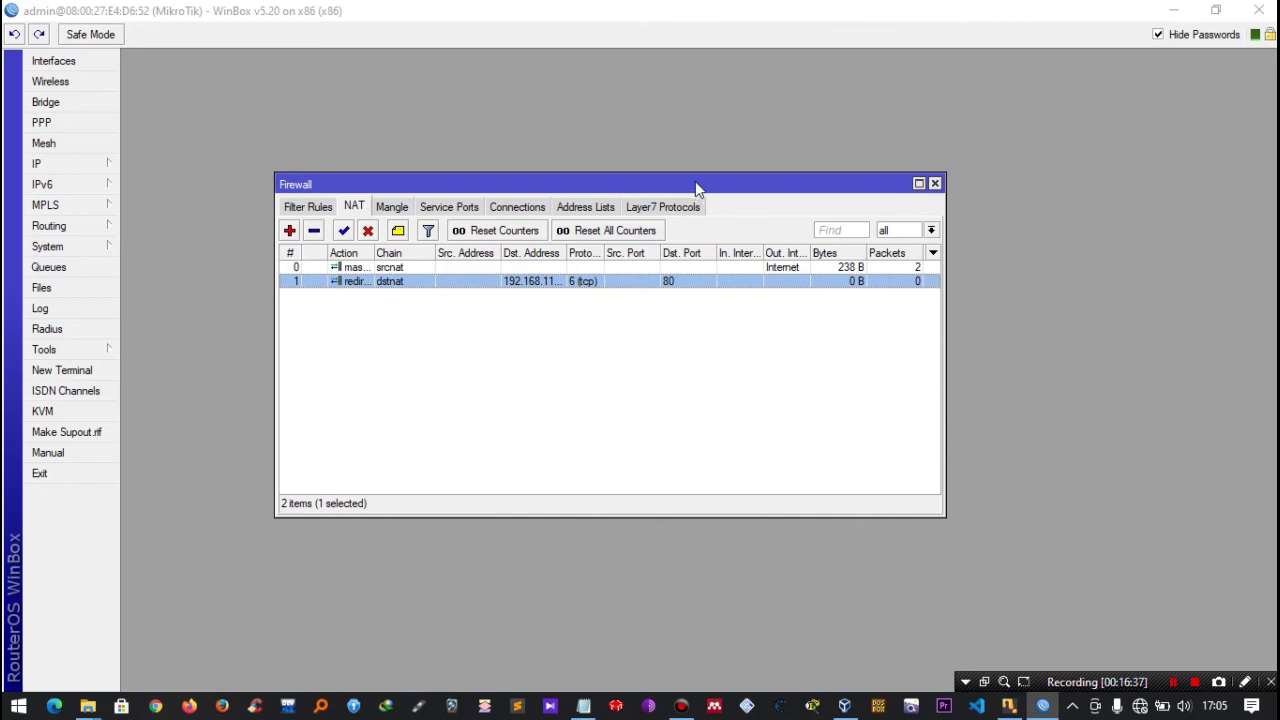
click(937, 184)
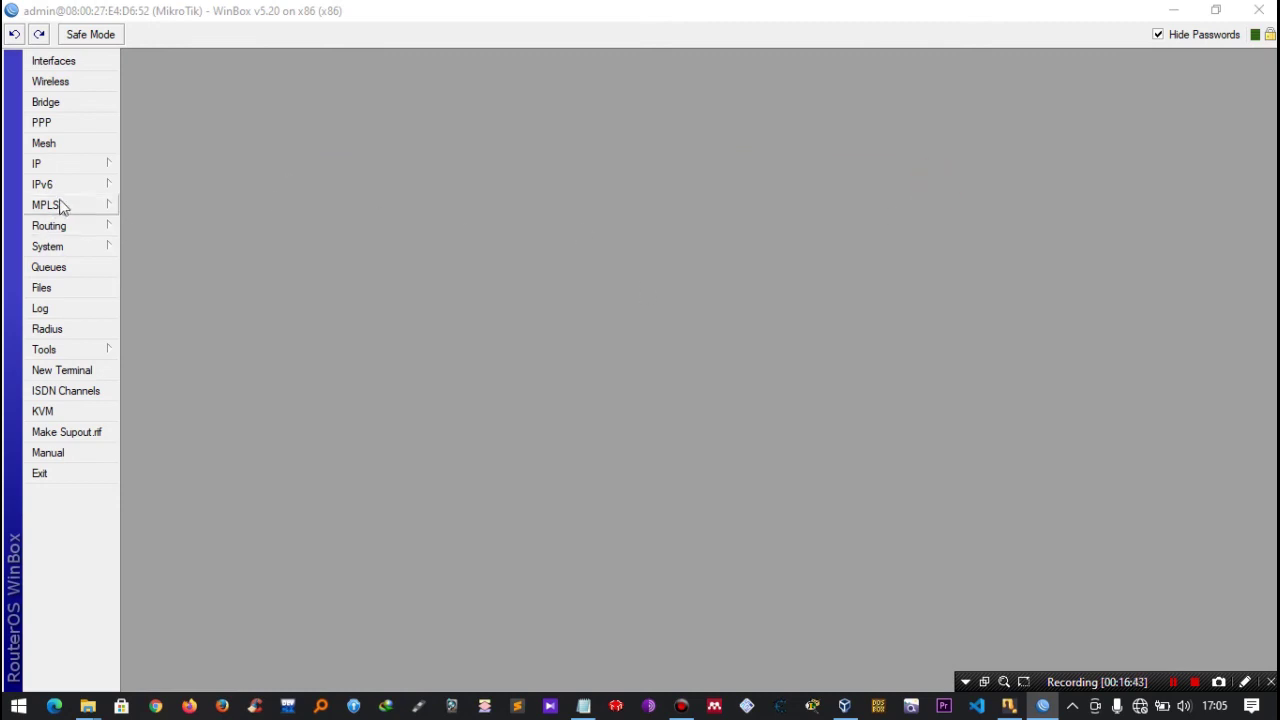
Start a new rule in the web proxy's access list.
click(70, 164)
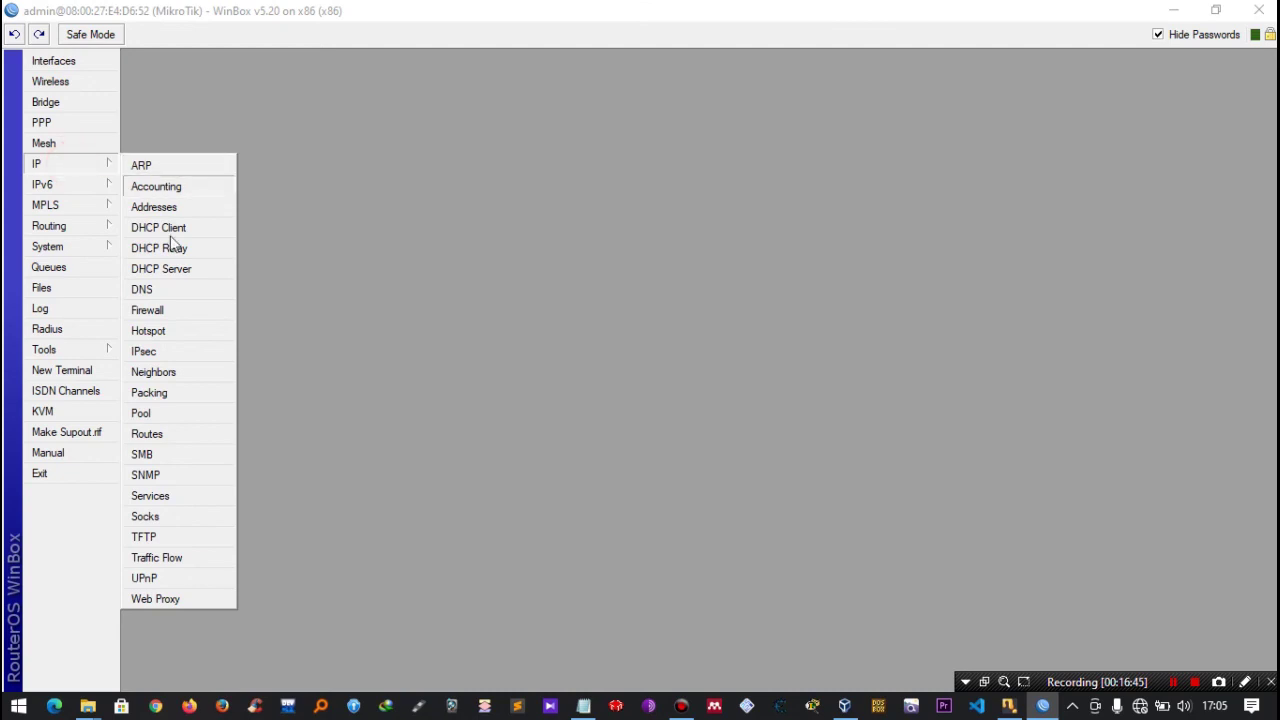
click(155, 600)
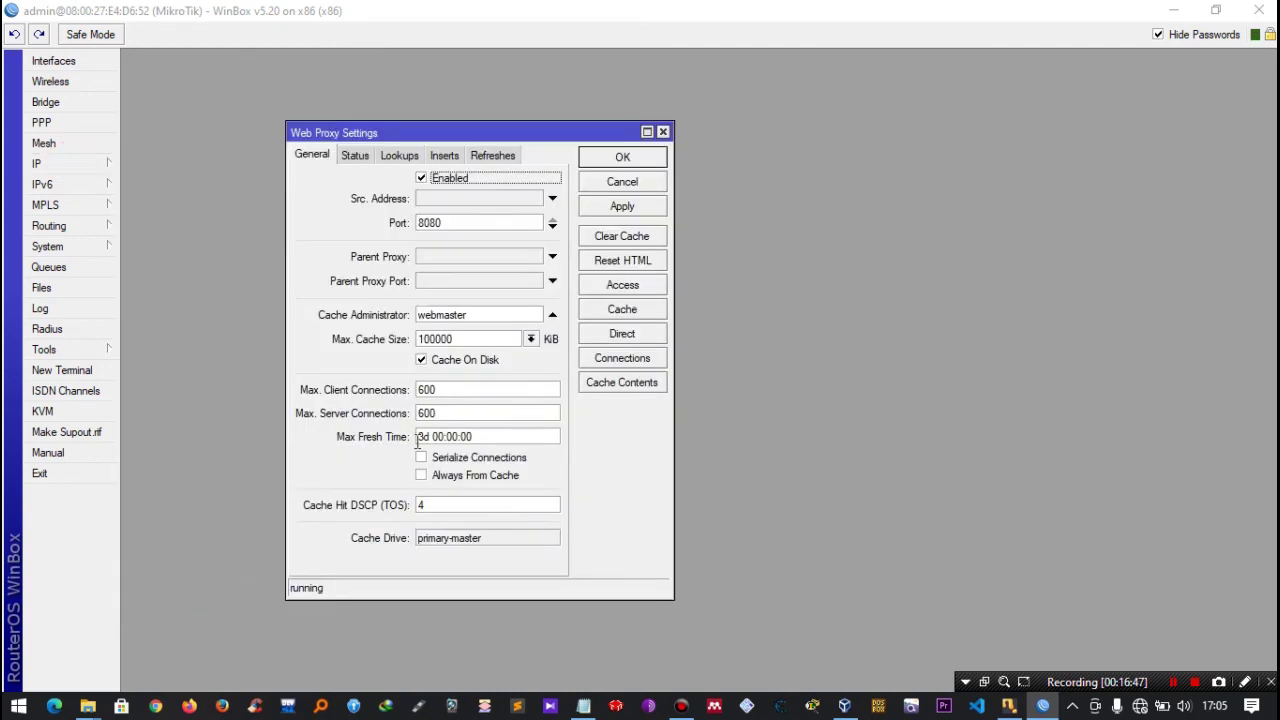
drag(422, 131, 480, 119)
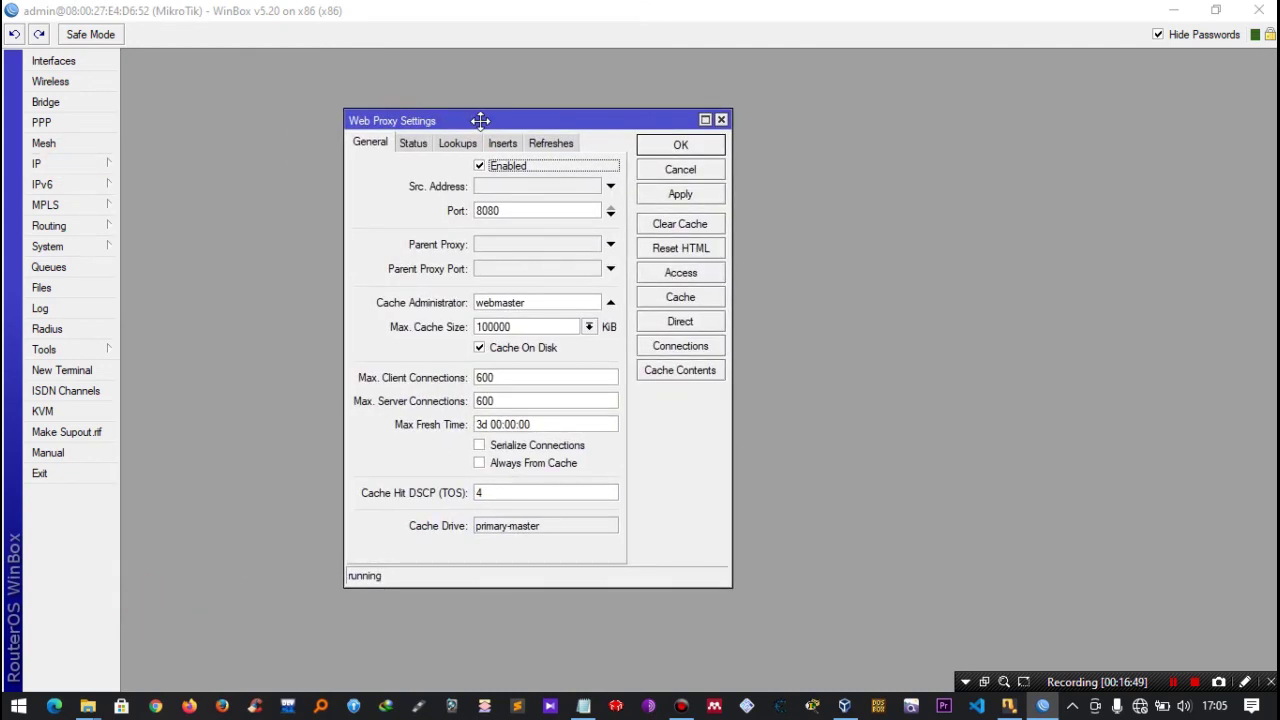
click(672, 276)
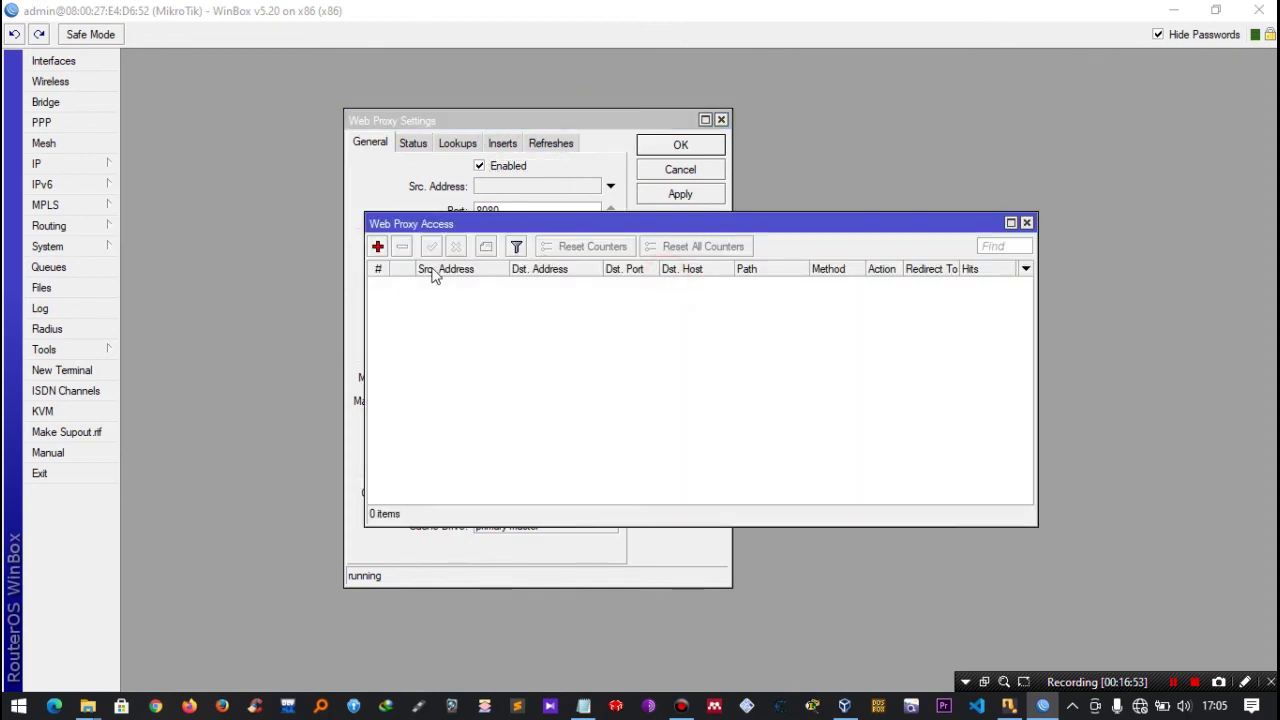
click(378, 248)
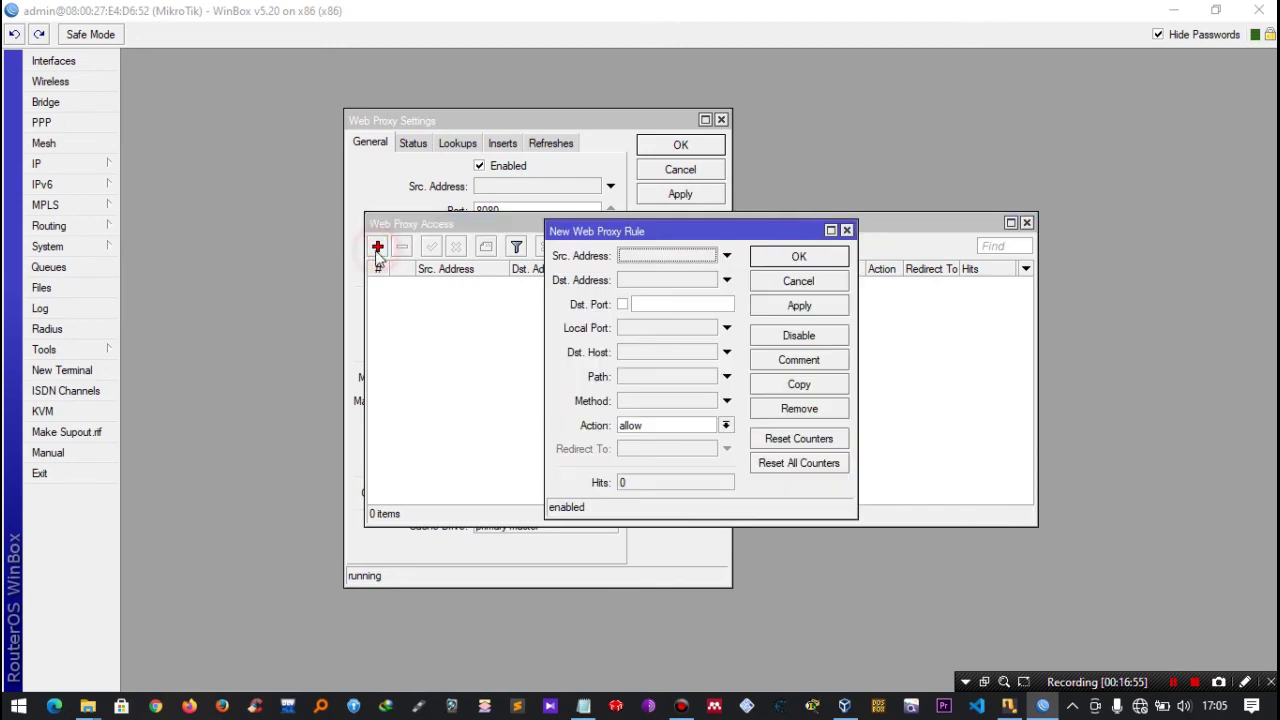
drag(660, 231, 492, 172)
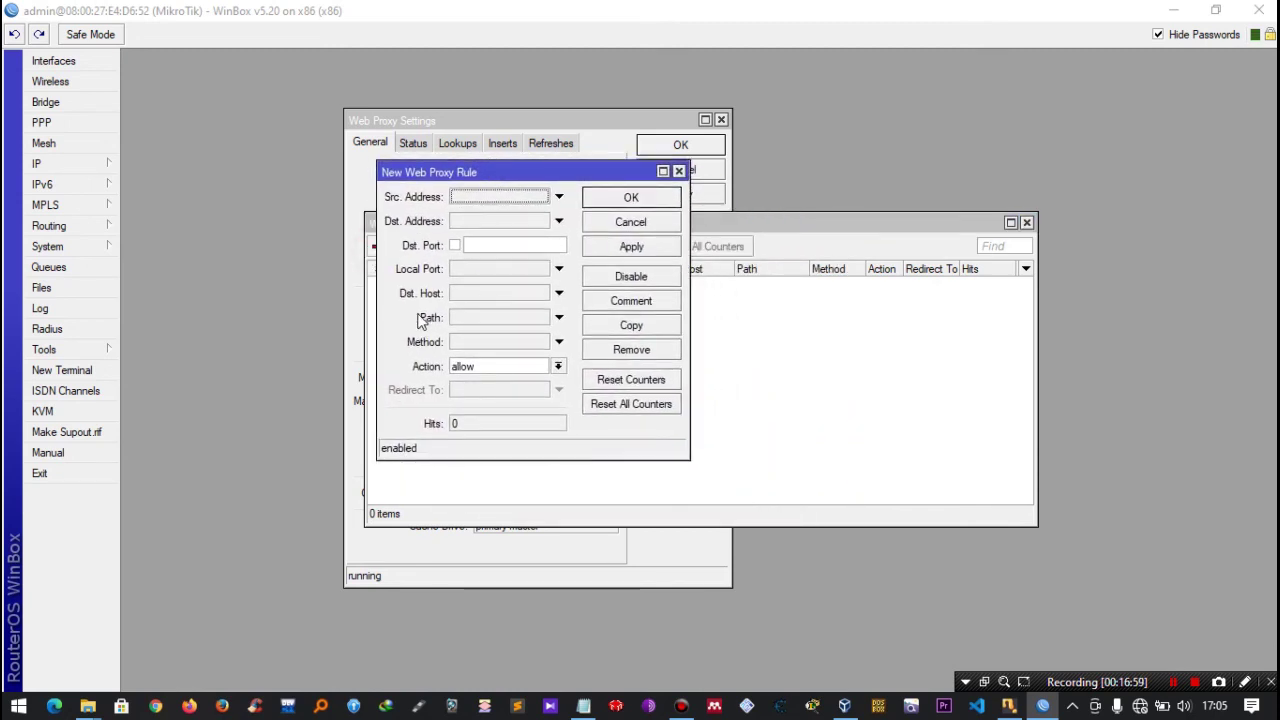
Set the web proxy rule's path to /Dwonload and its action to deny, and confirm the rule.
click(470, 319)
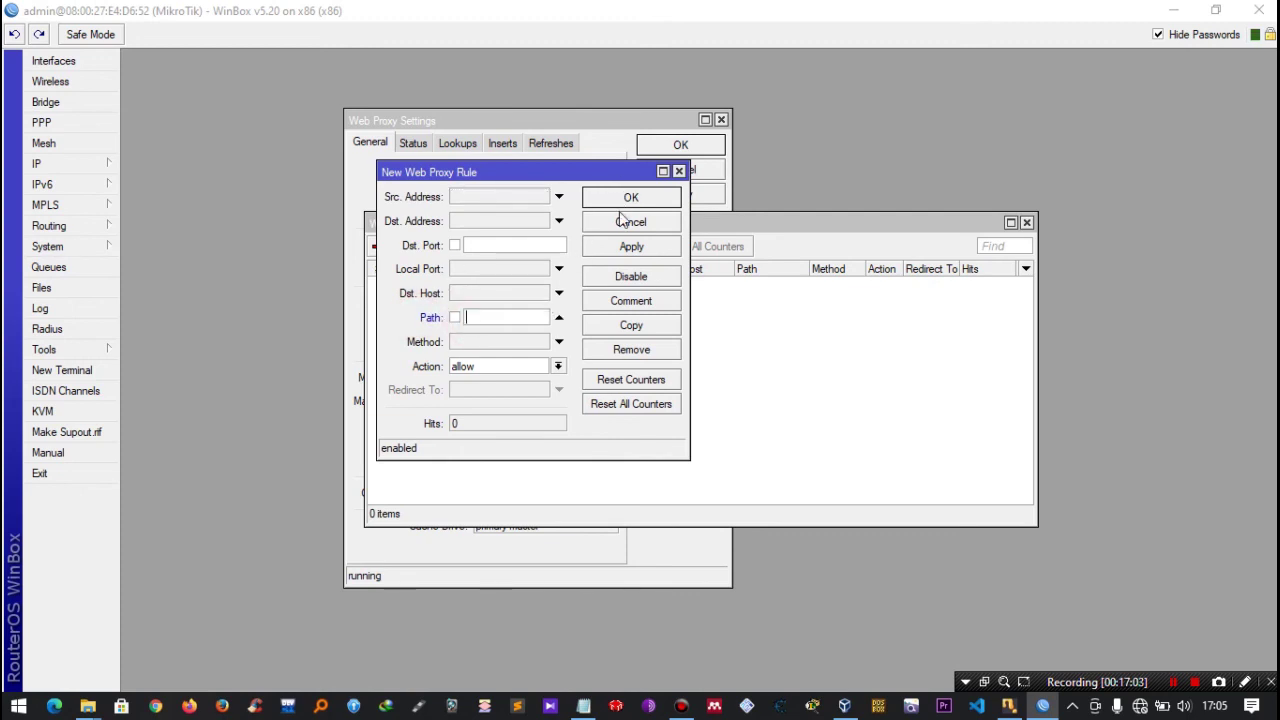
text(/)
text(Dwon)
text(onload)
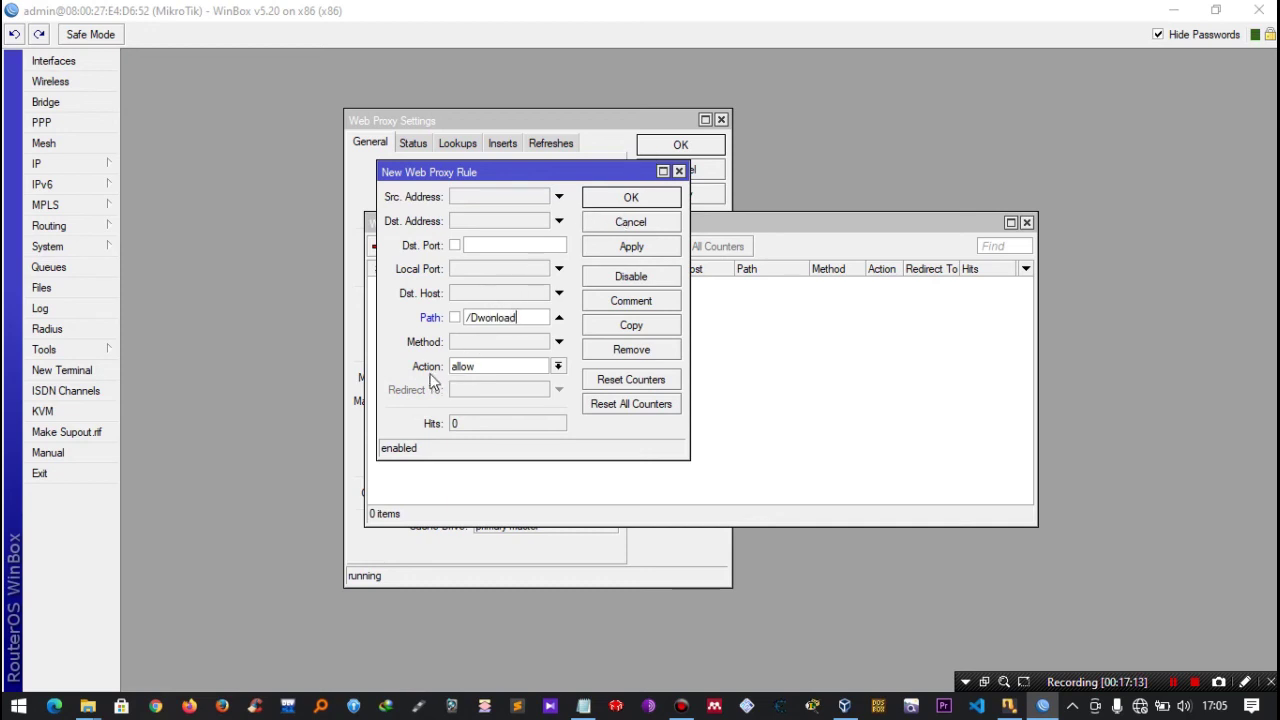
click(466, 369)
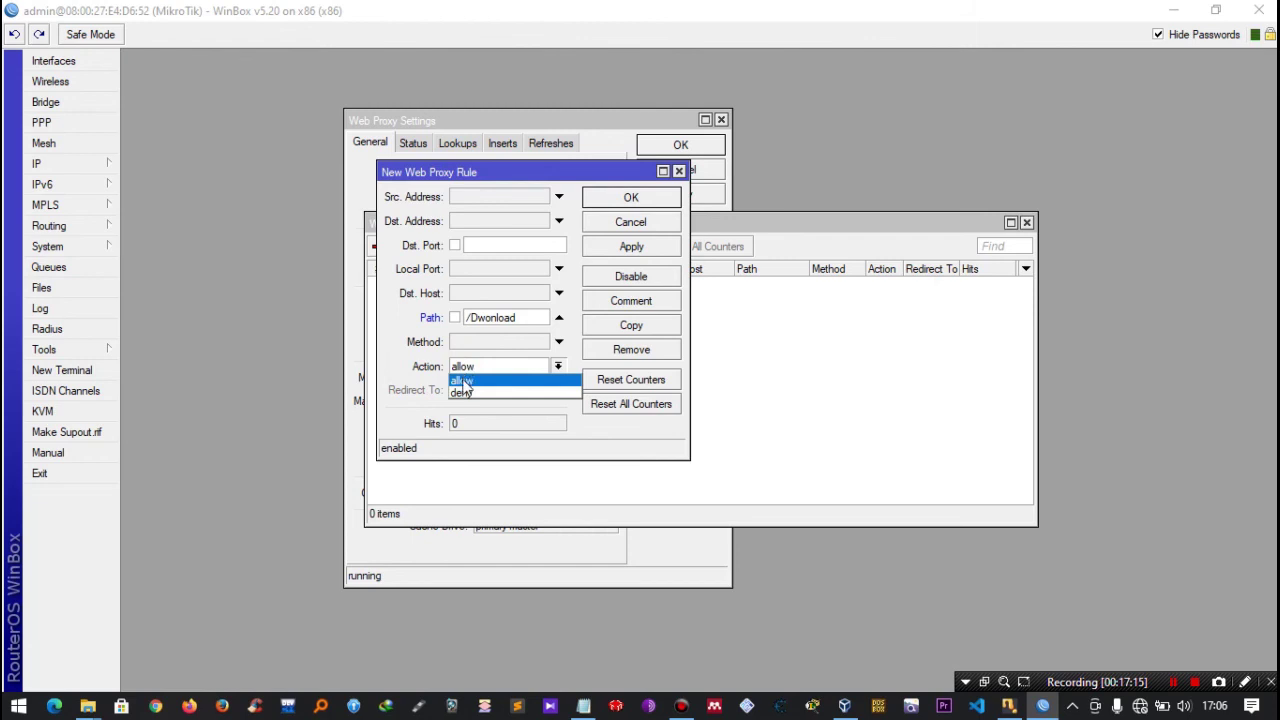
click(462, 395)
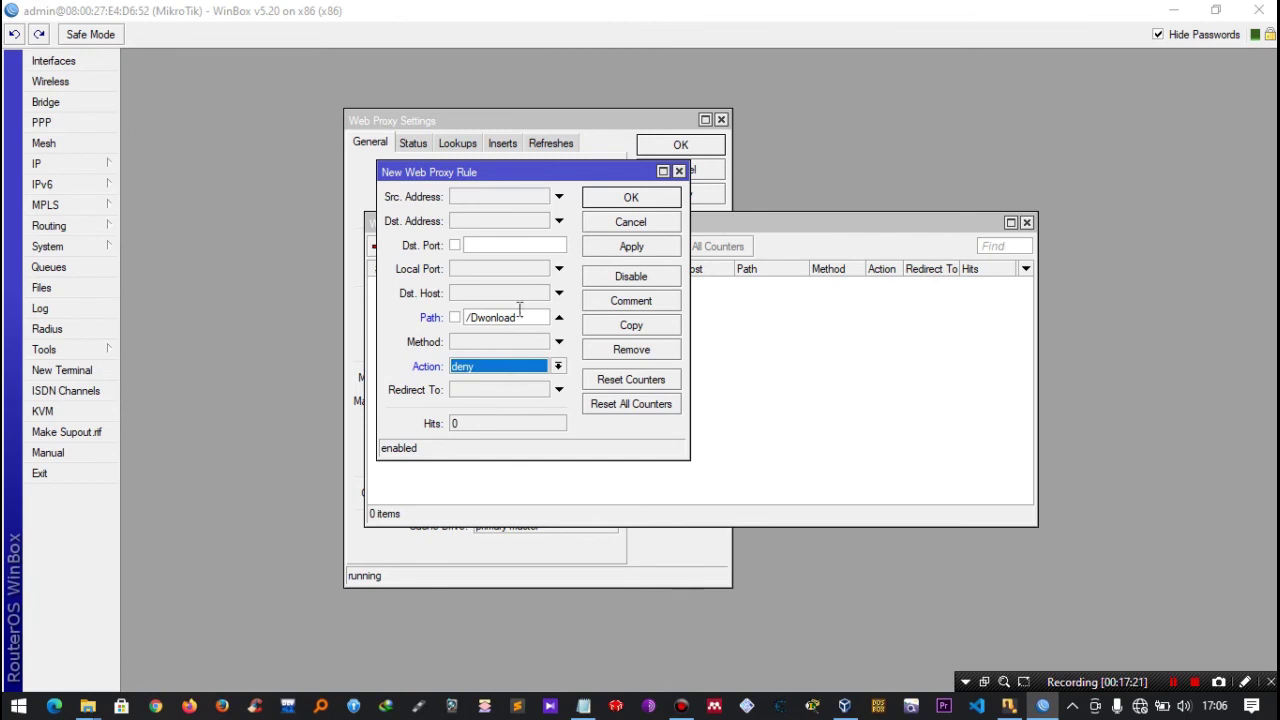
click(611, 199)
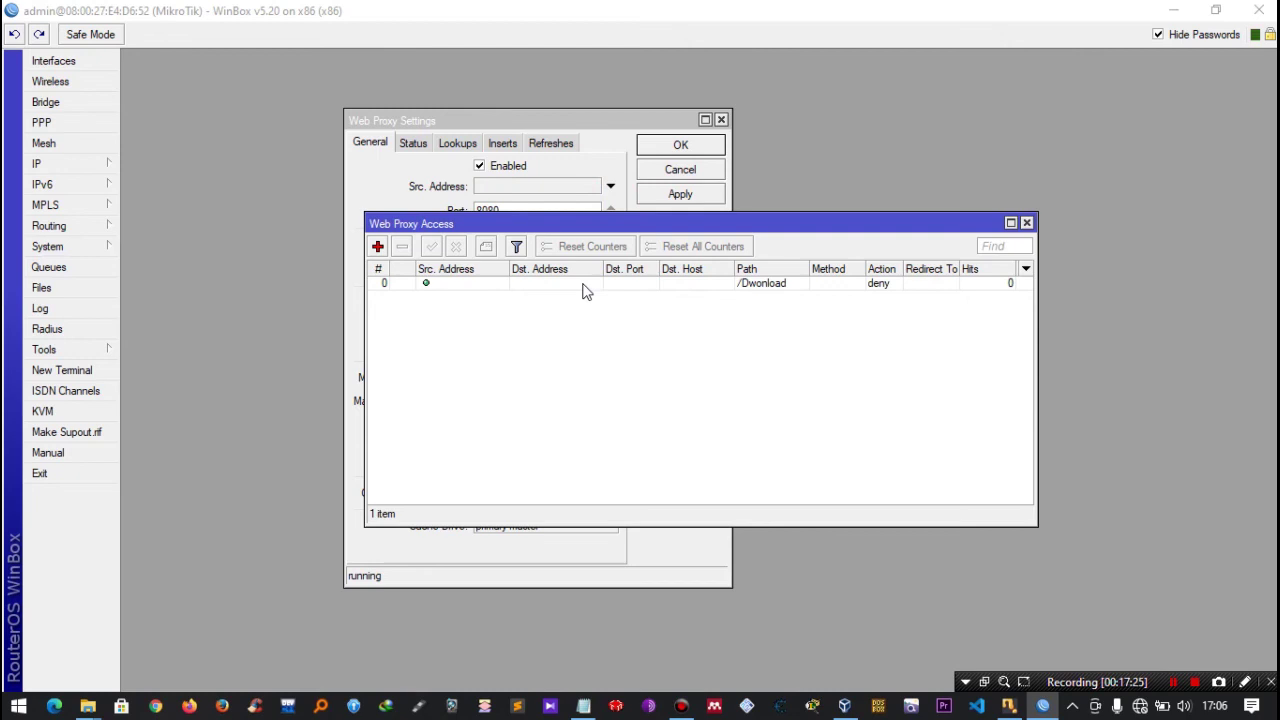
click(586, 286)
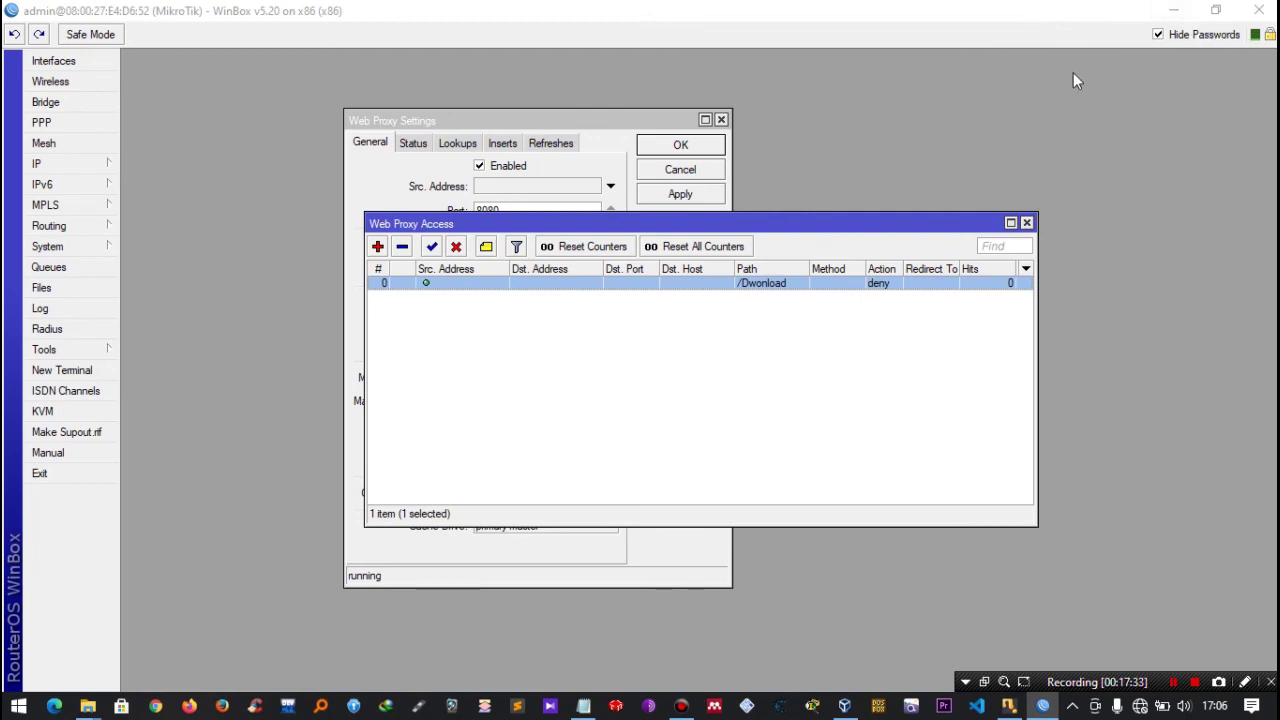
Minimize WinBox and the remaining open window to show the desktop.
click(1173, 11)
drag(1017, 156, 664, 102)
click(1028, 100)
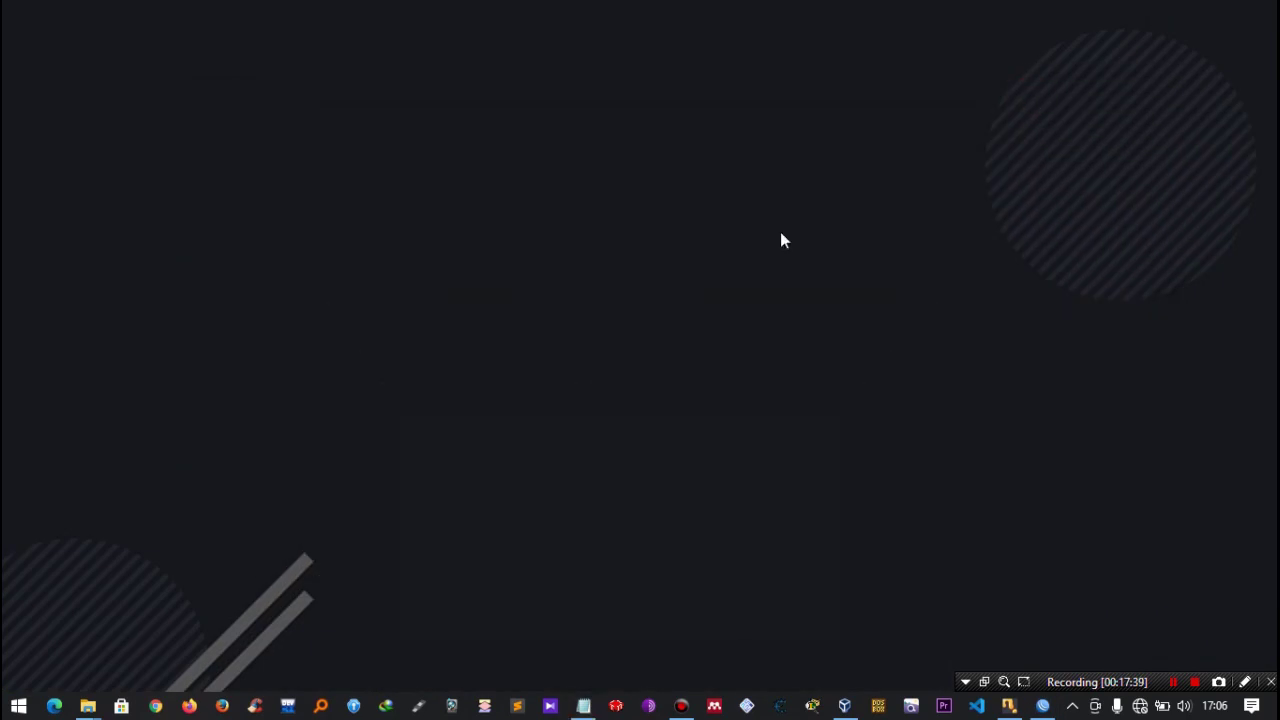